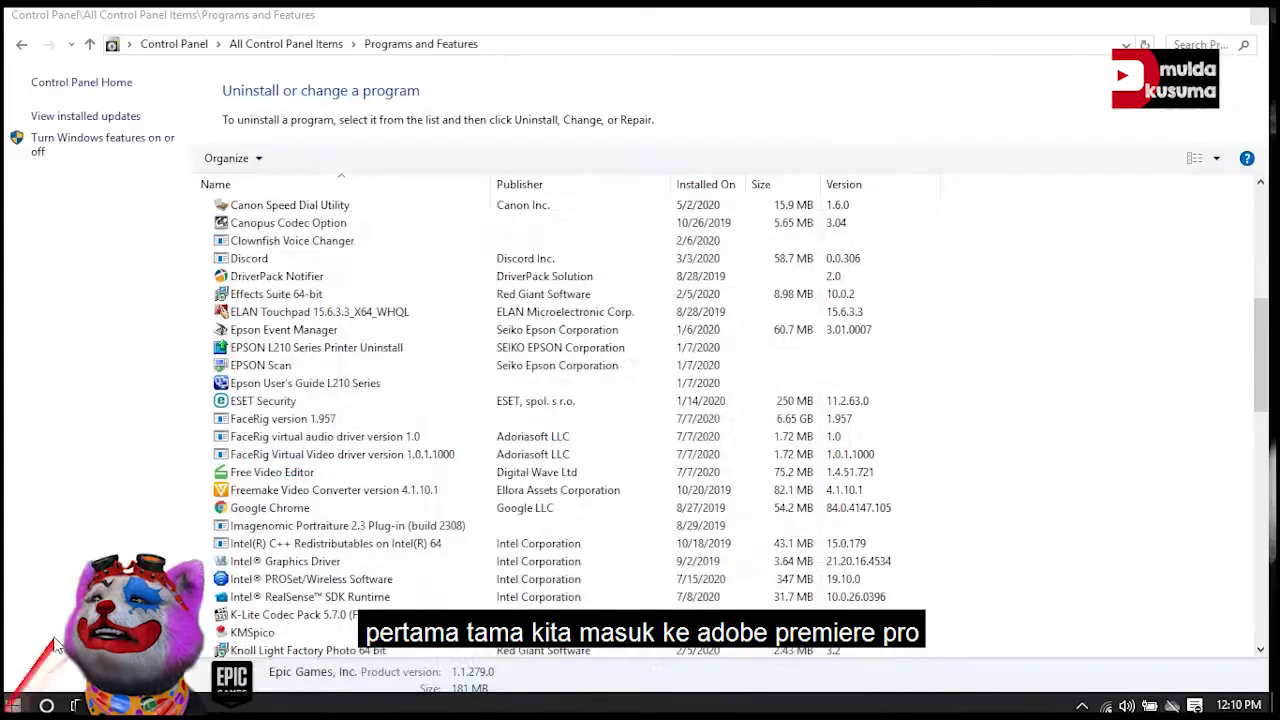
# Launch Premiere Pro and create a new project named 'video teks'
pyautogui.click(13, 705)
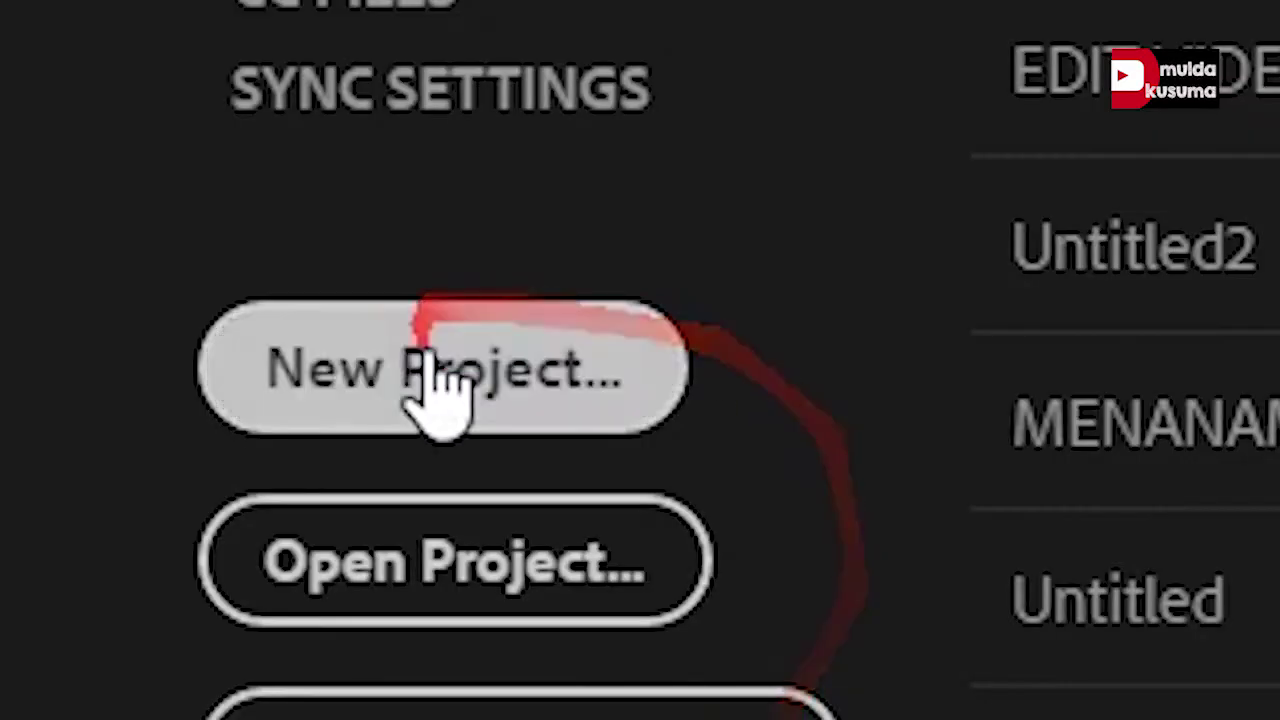
pyautogui.click(333, 316)
pyautogui.write('vi')
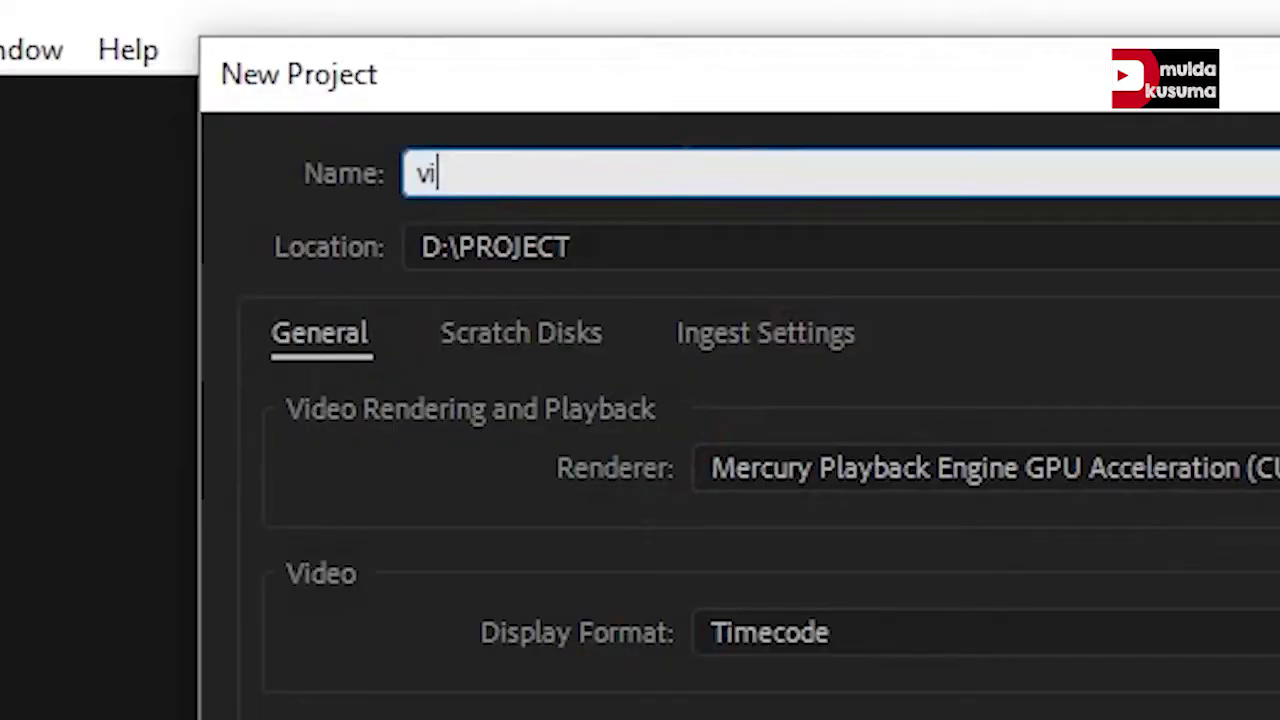
pyautogui.write('deo tes')
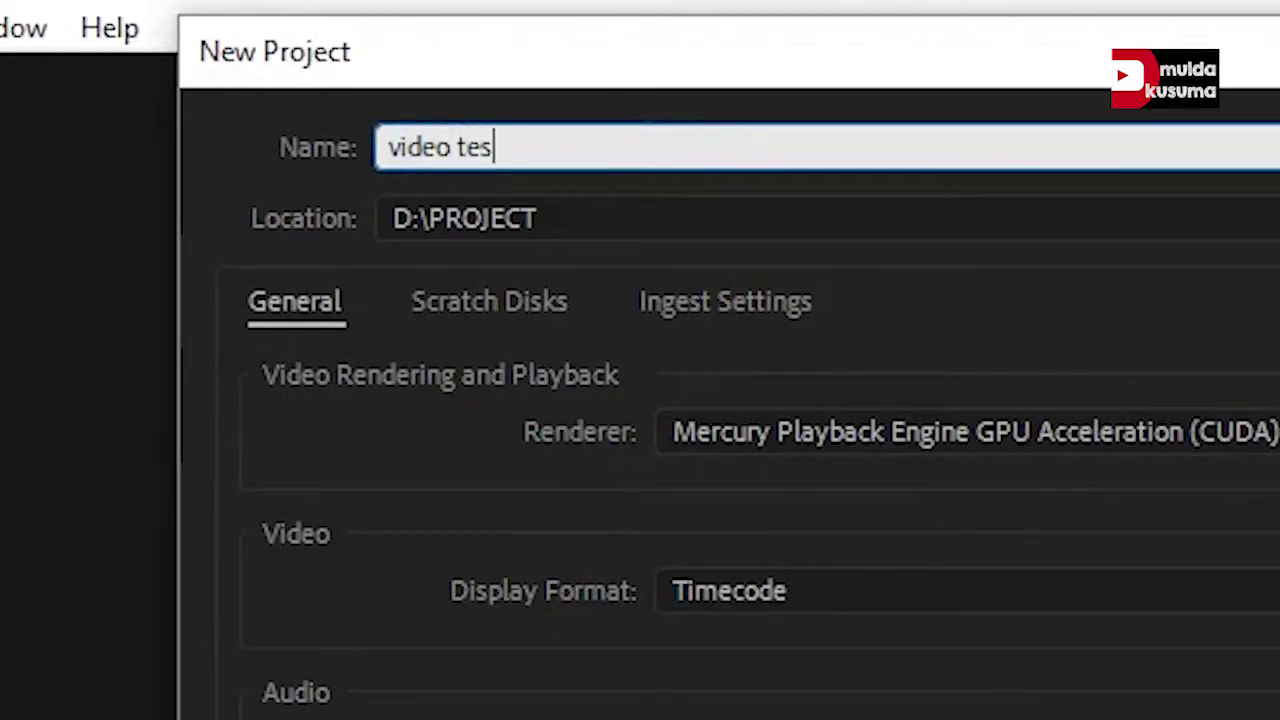
pyautogui.press('BackSpace')
pyautogui.press('BackSpace')
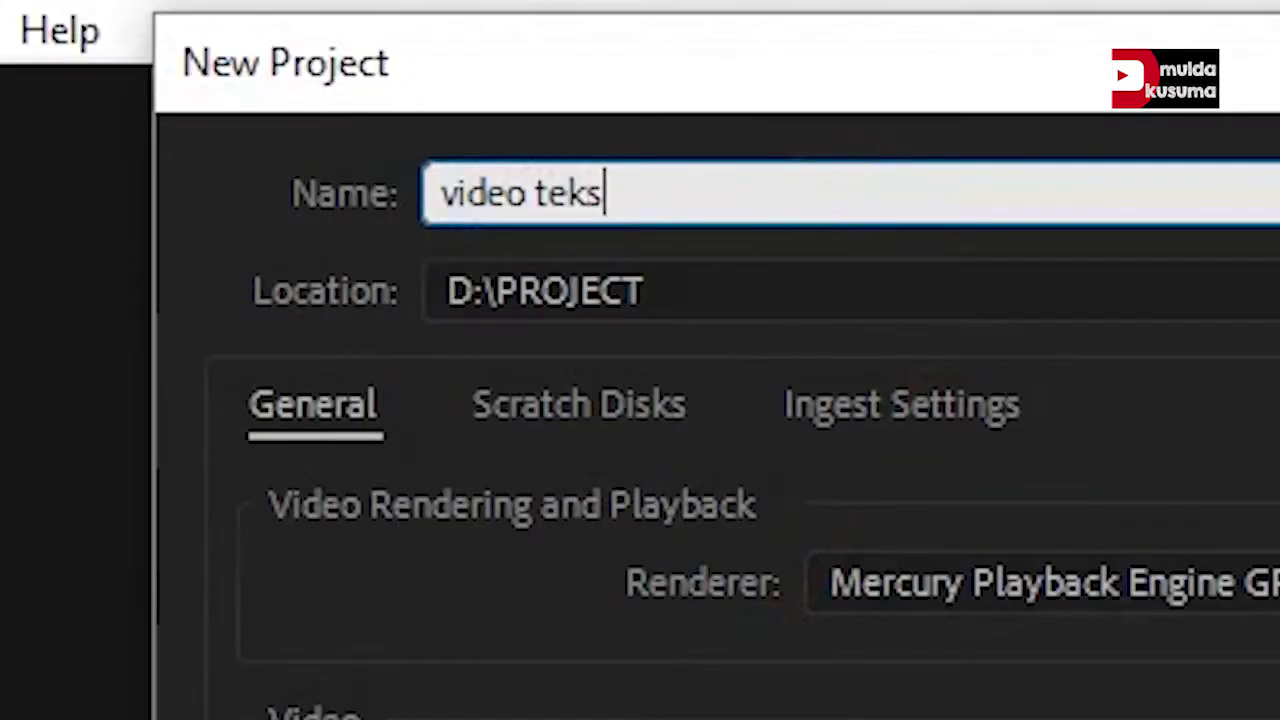
pyautogui.press('Return')
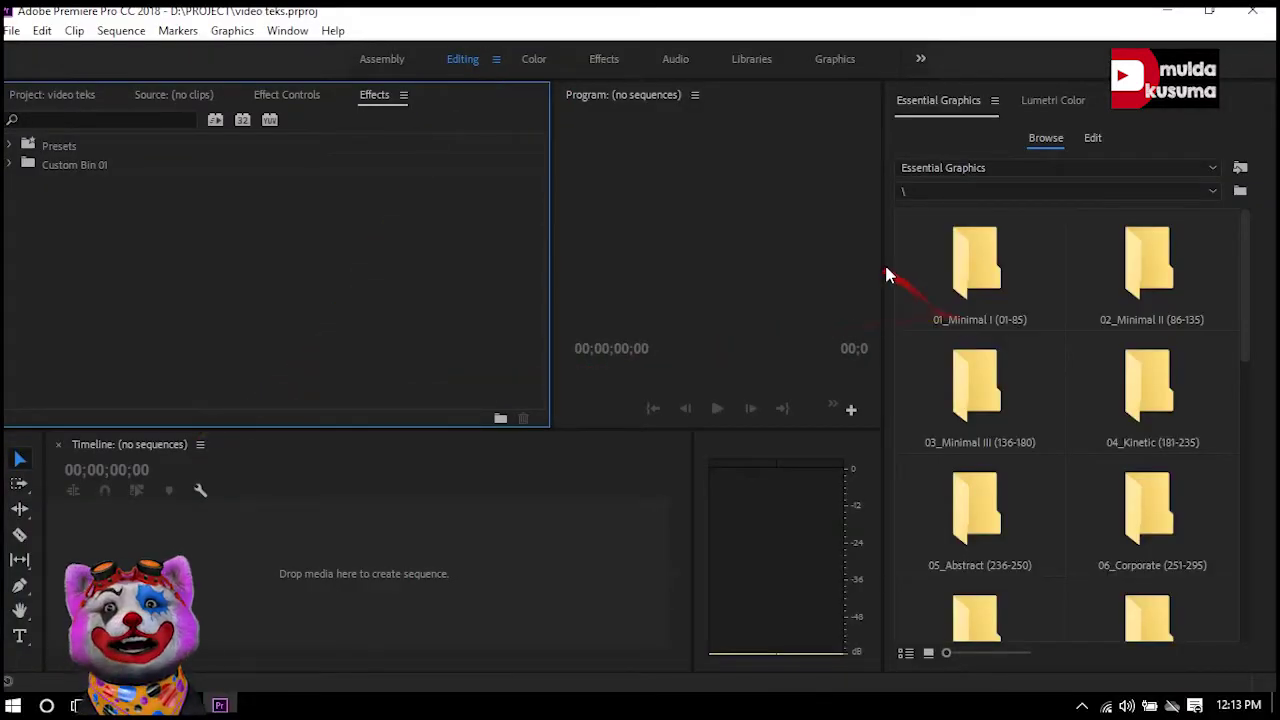
# Drag the panel dividers to widen the Program monitor and the effects list
pyautogui.moveTo(883, 268); pyautogui.dragTo(1165, 280)
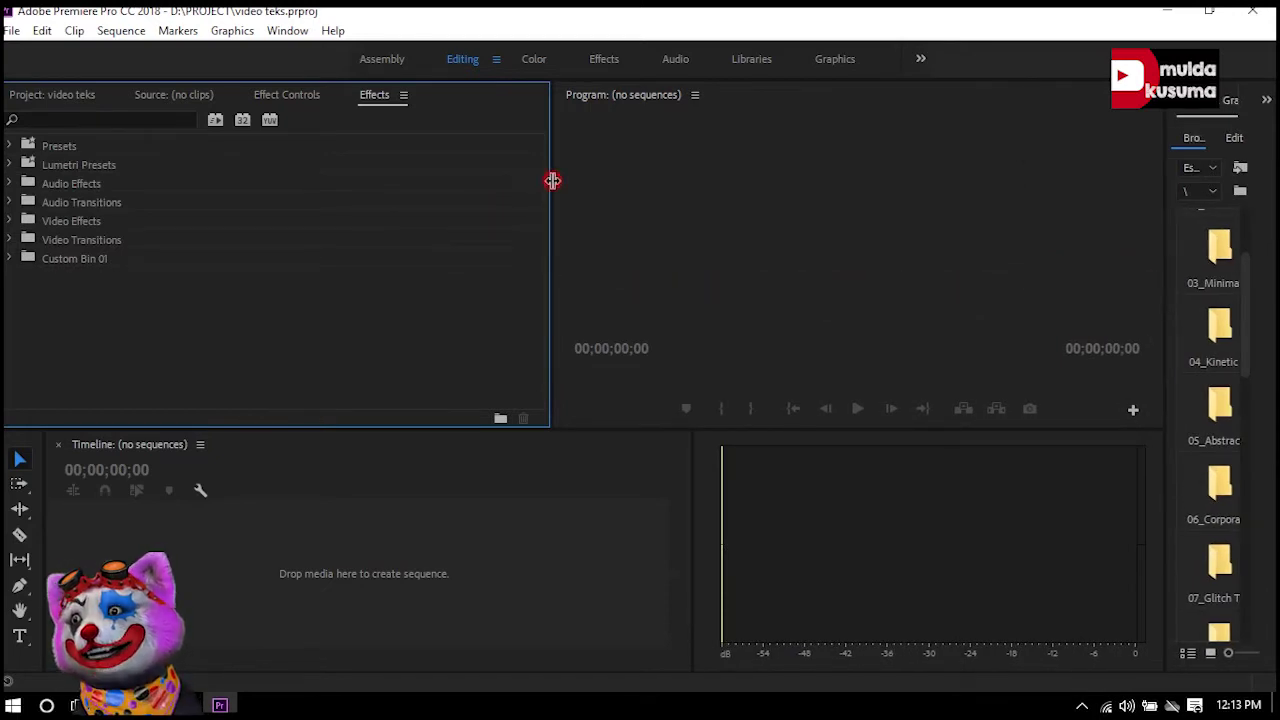
pyautogui.moveTo(552, 180); pyautogui.dragTo(678, 195)
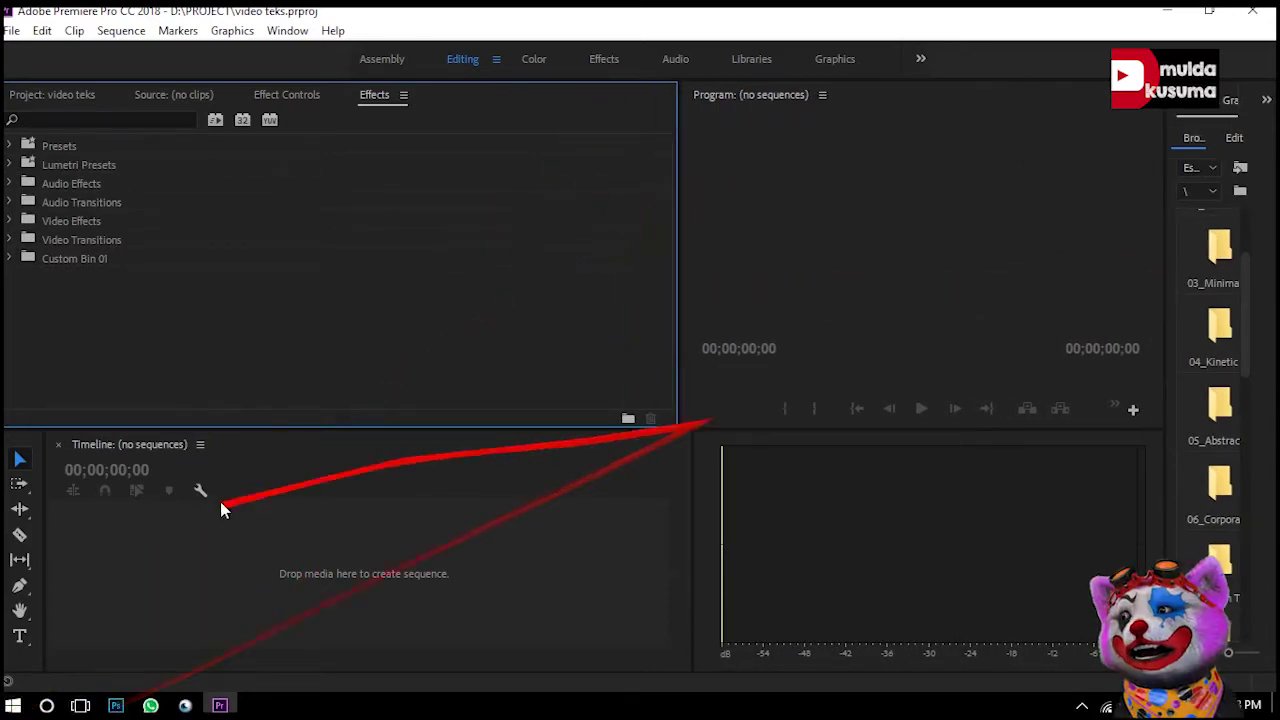
pyautogui.click(12, 705)
pyautogui.click(12, 705)
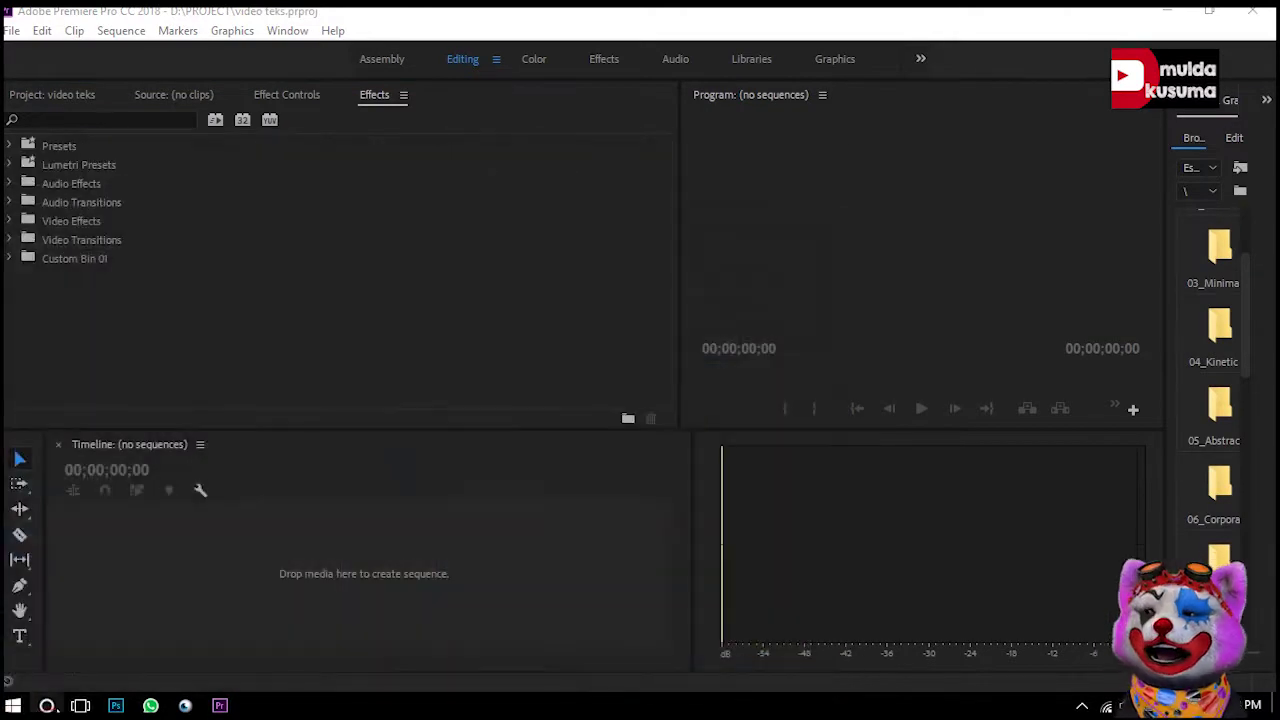
# Drag 1 720.mp4 from File Explorer's Recent files into Premiere's Project panel
pyautogui.press('super+e')
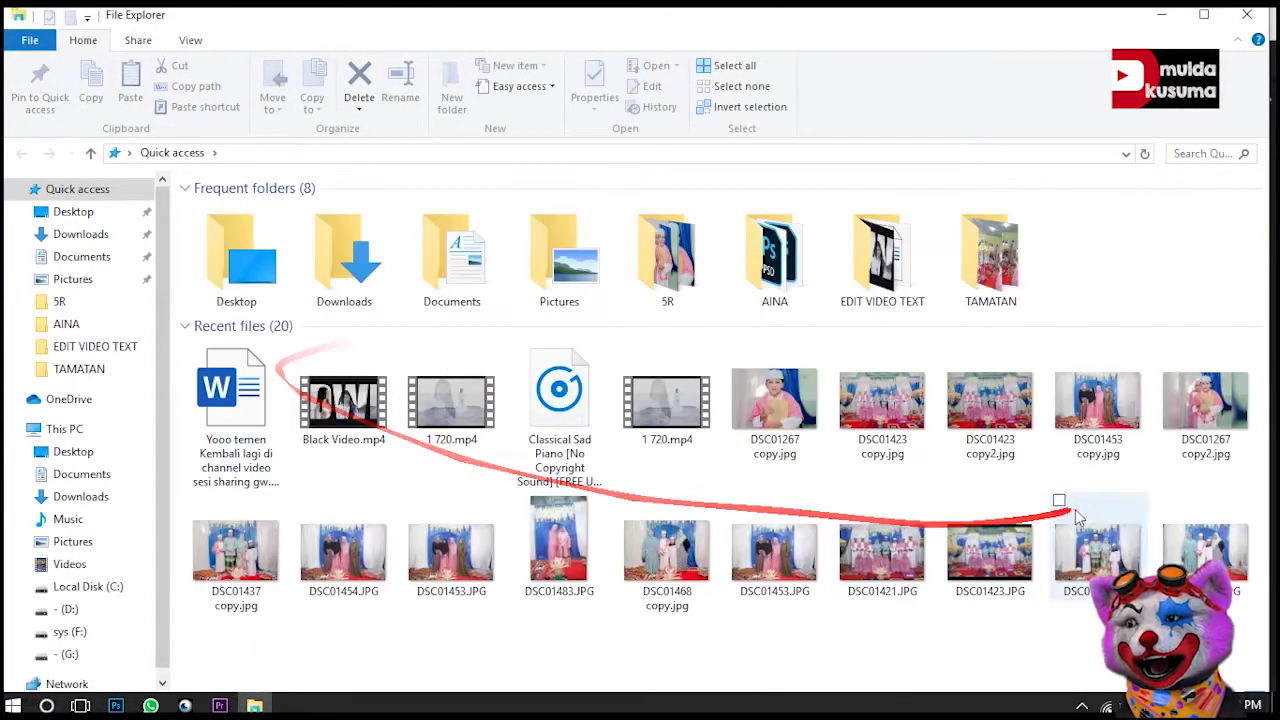
pyautogui.click(343, 400)
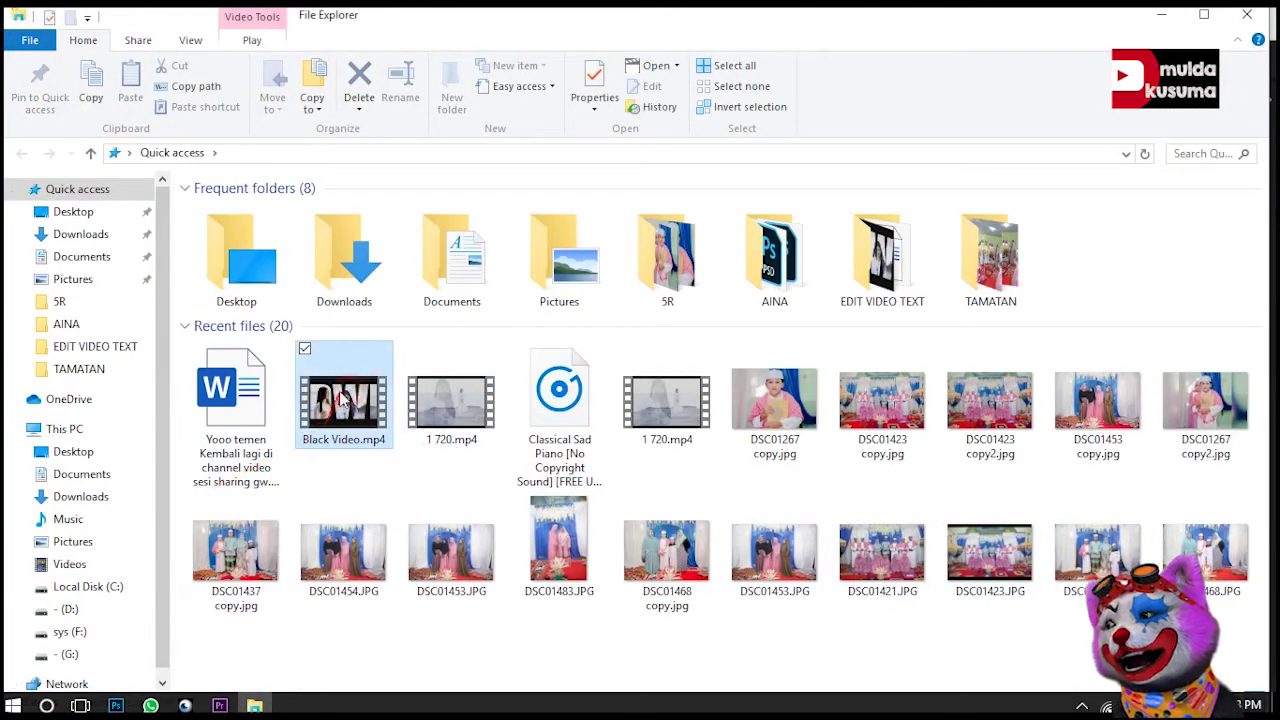
pyautogui.click(451, 405)
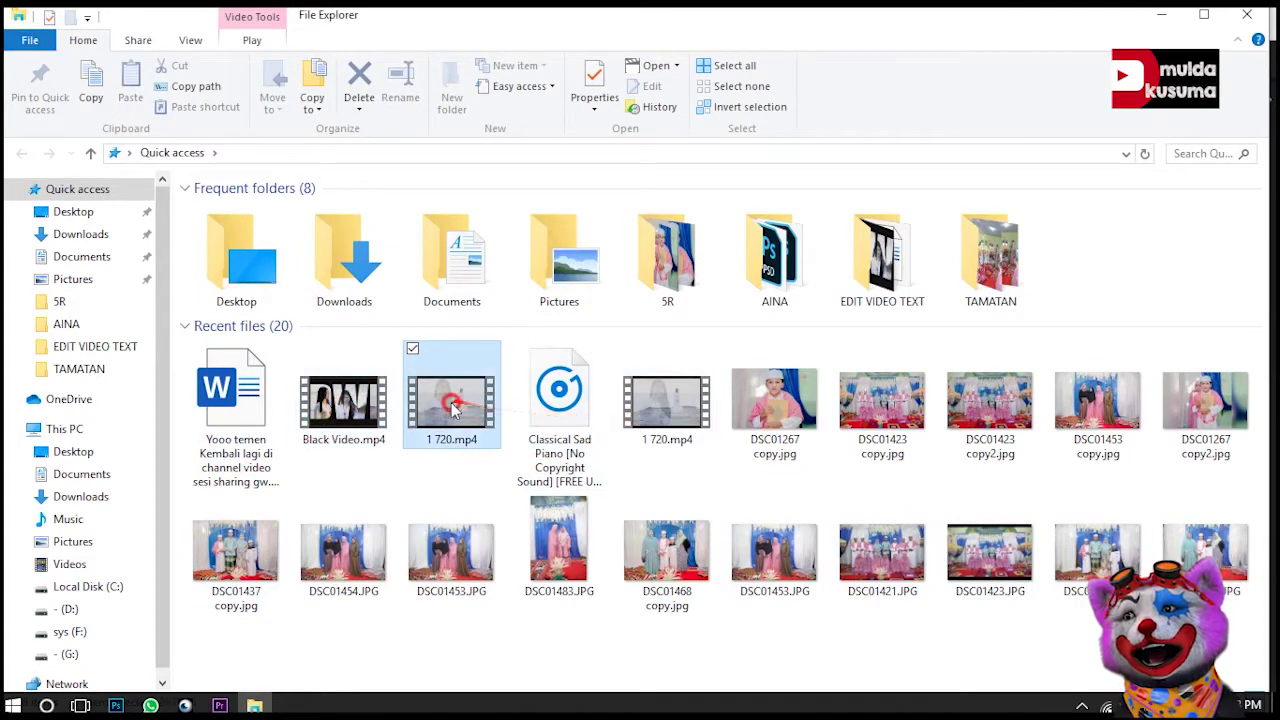
pyautogui.moveTo(446, 415)
pyautogui.mouseDown()
pyautogui.moveTo(284, 675)
pyautogui.moveTo(85, 110)
pyautogui.moveTo(120, 258)
pyautogui.mouseUp()
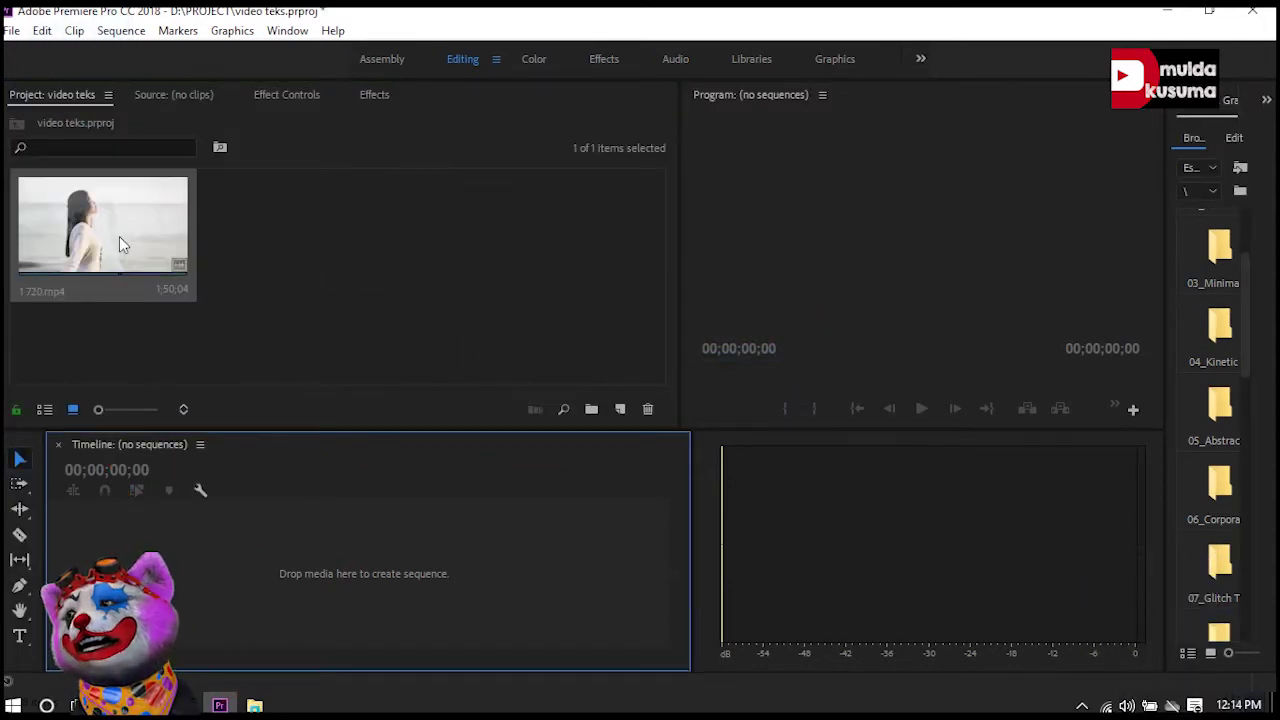
# Create a new Black Video item with the default settings
pyautogui.click(275, 255)
pyautogui.click(620, 409)
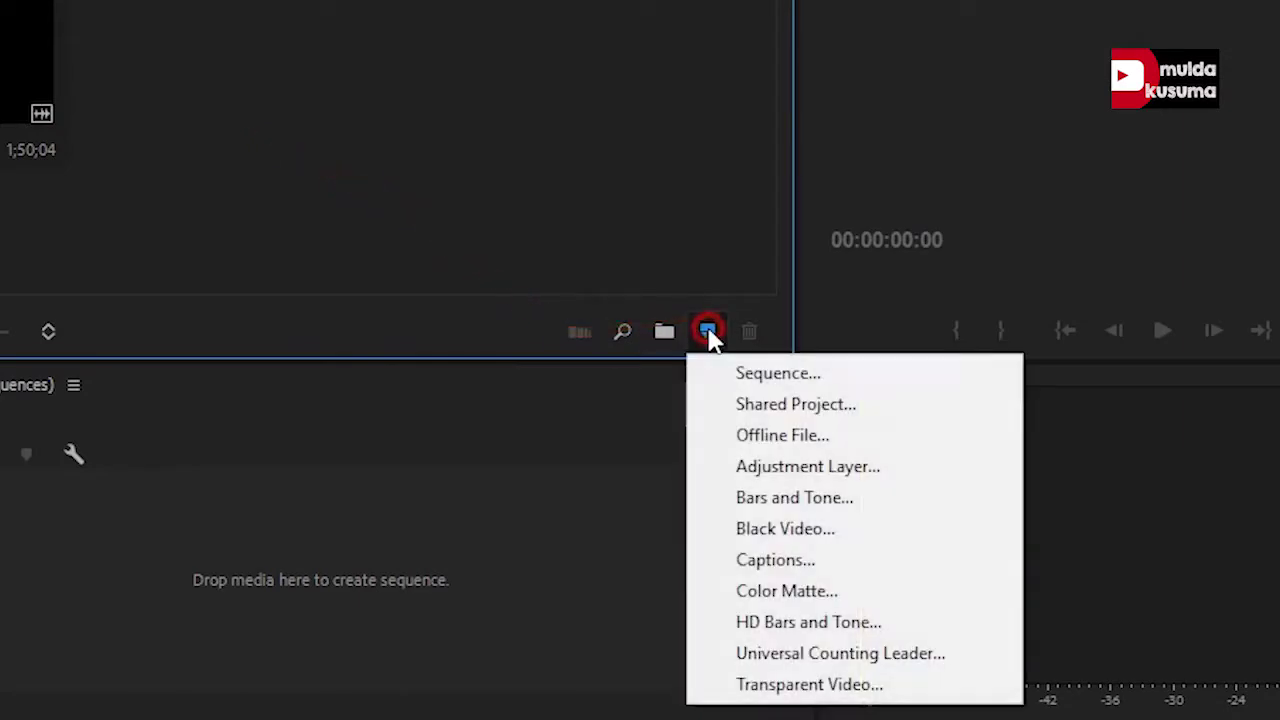
pyautogui.click(746, 529)
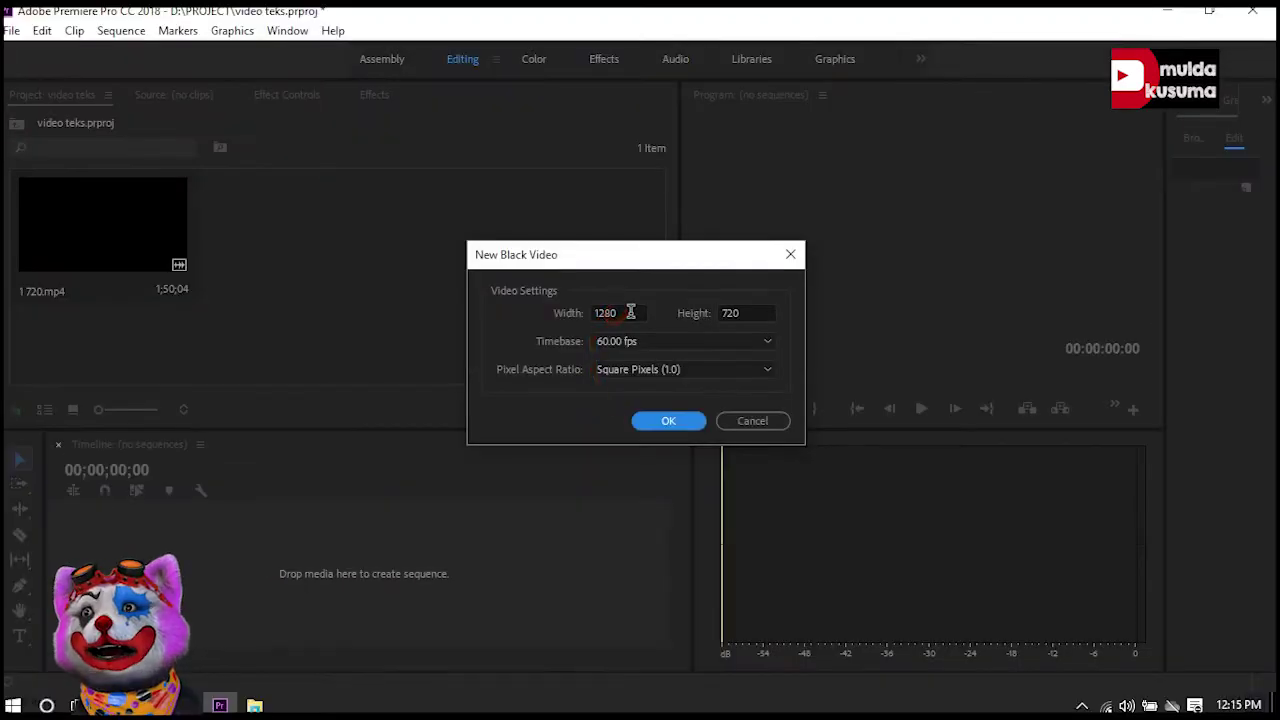
pyautogui.click(668, 421)
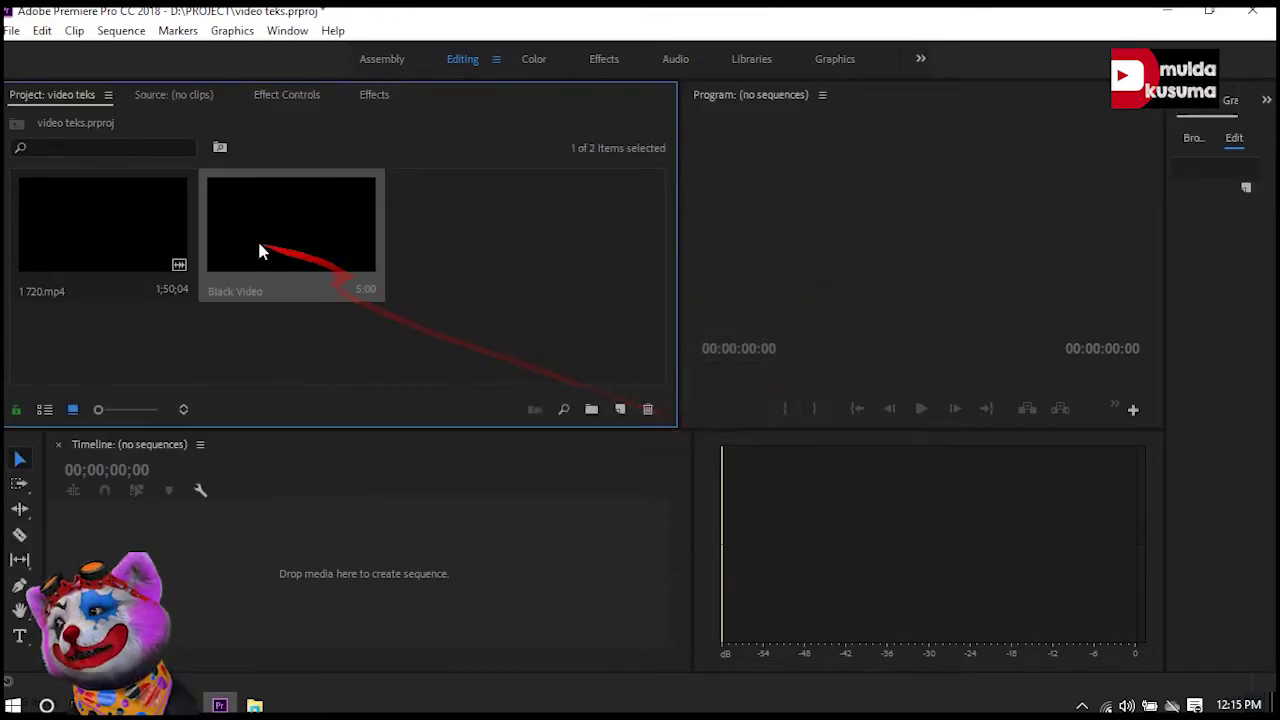
# Make a sequence from Black Video and stretch the clip to 22:36
pyautogui.click(278, 232)
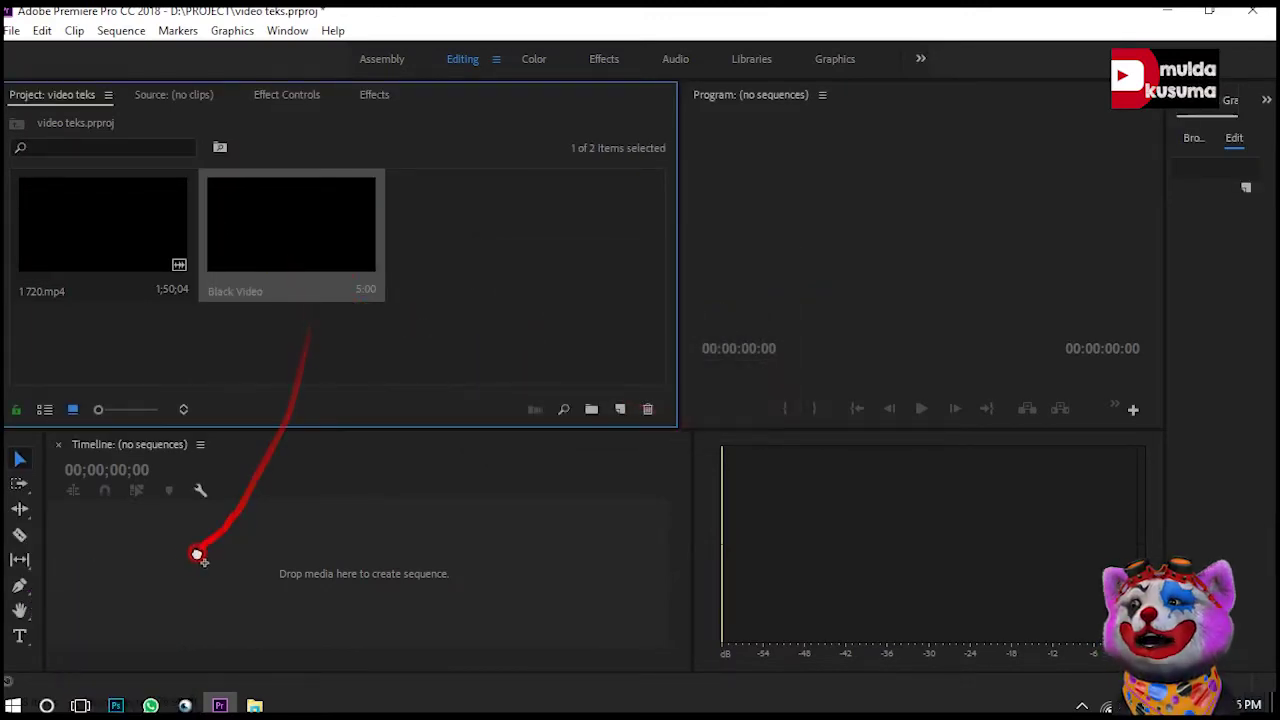
pyautogui.moveTo(115, 563); pyautogui.dragTo(107, 554)
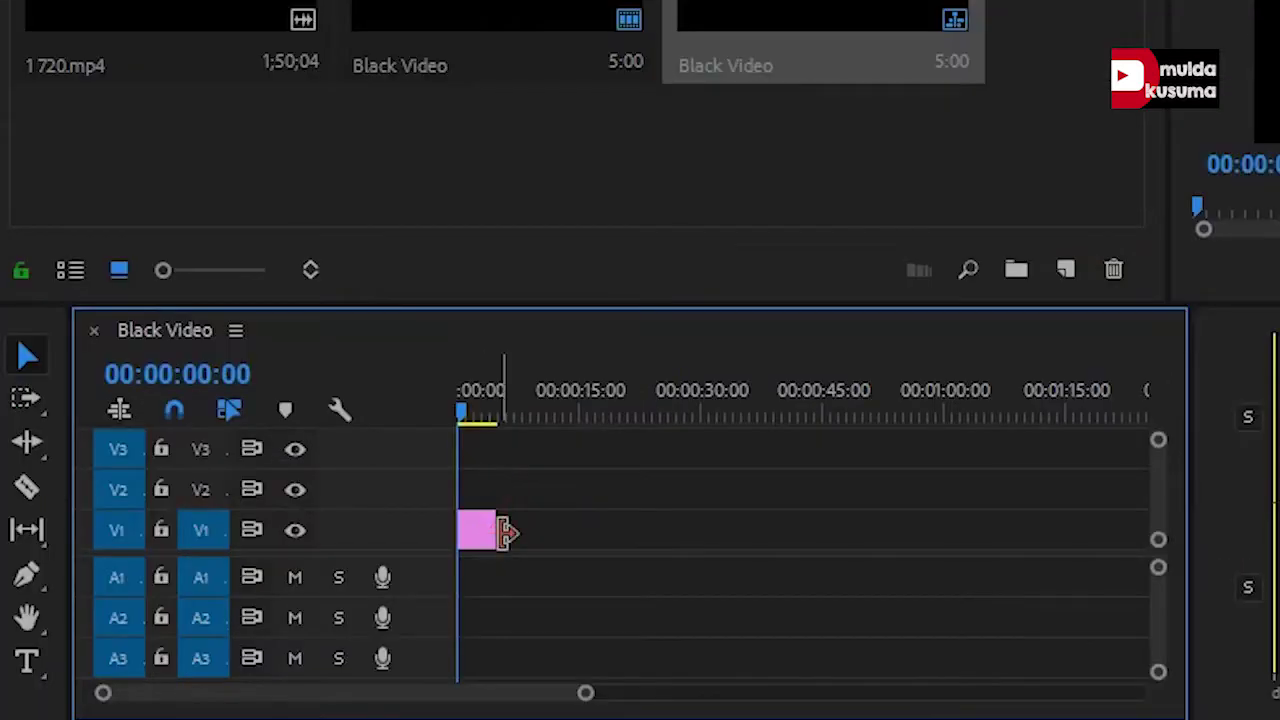
pyautogui.moveTo(505, 531); pyautogui.dragTo(637, 545)
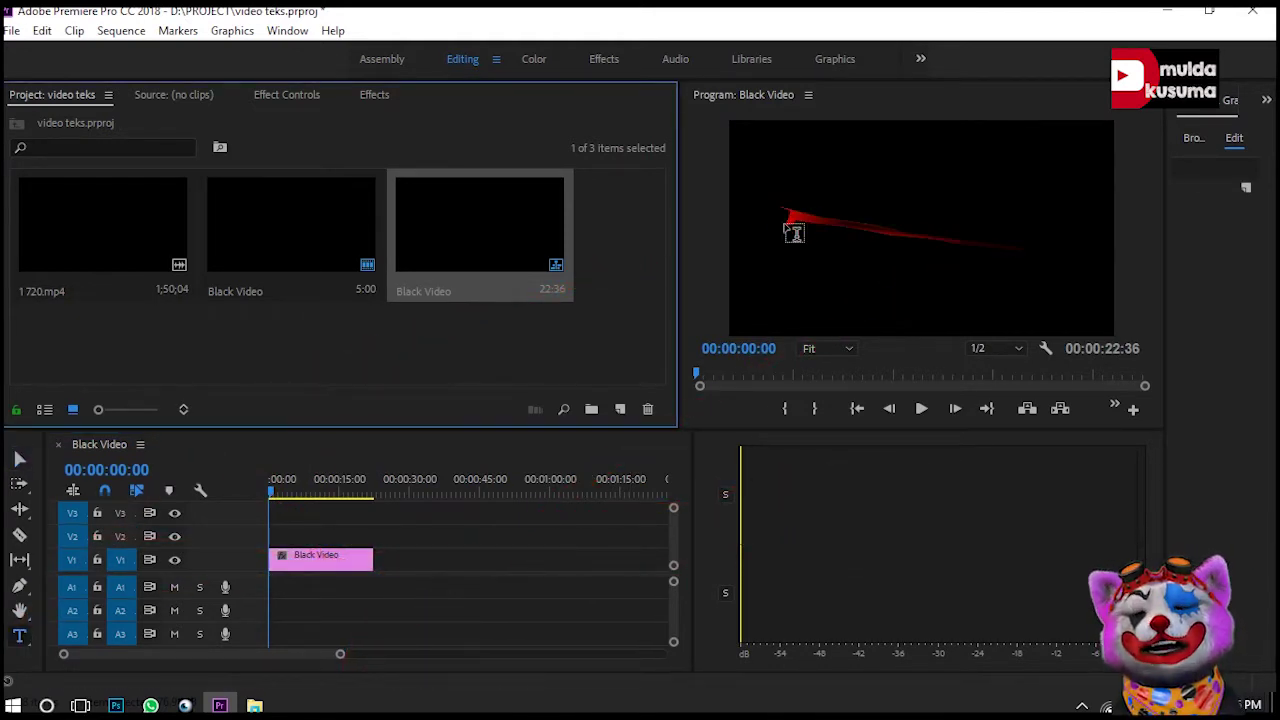
# Type a DWI title over the black video, then scale it up and center it
pyautogui.click(777, 214)
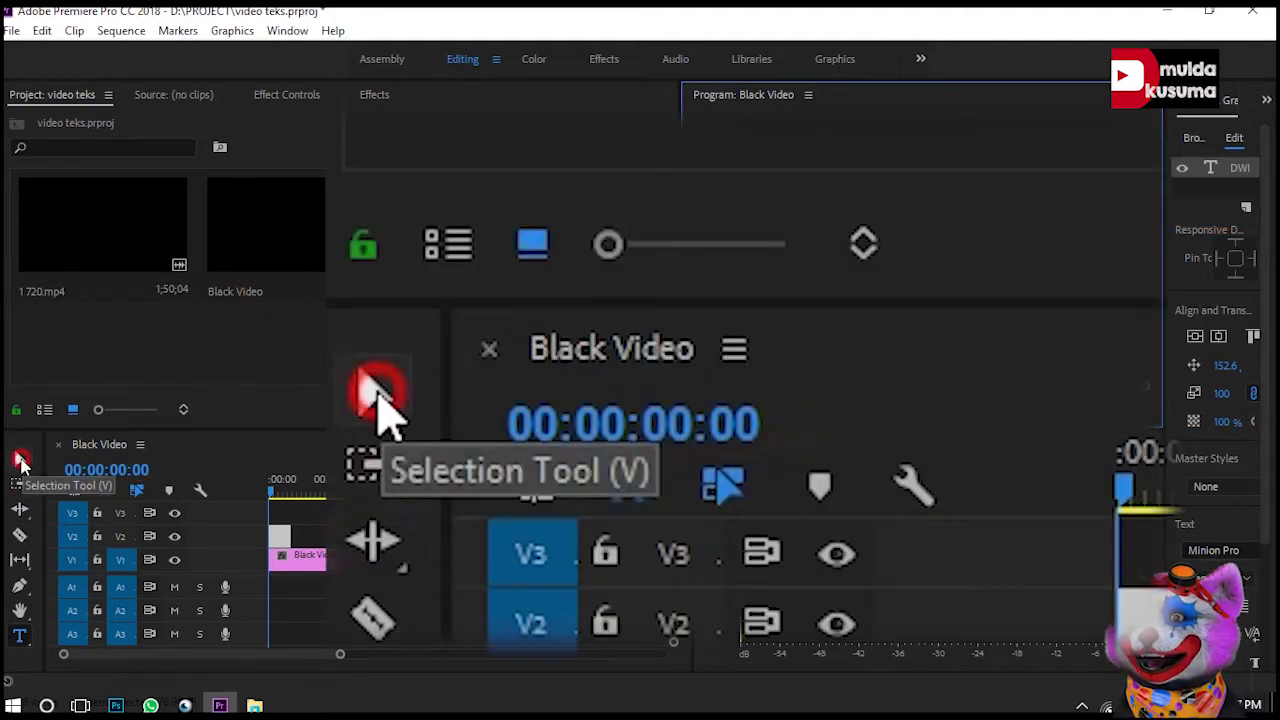
pyautogui.click(22, 462)
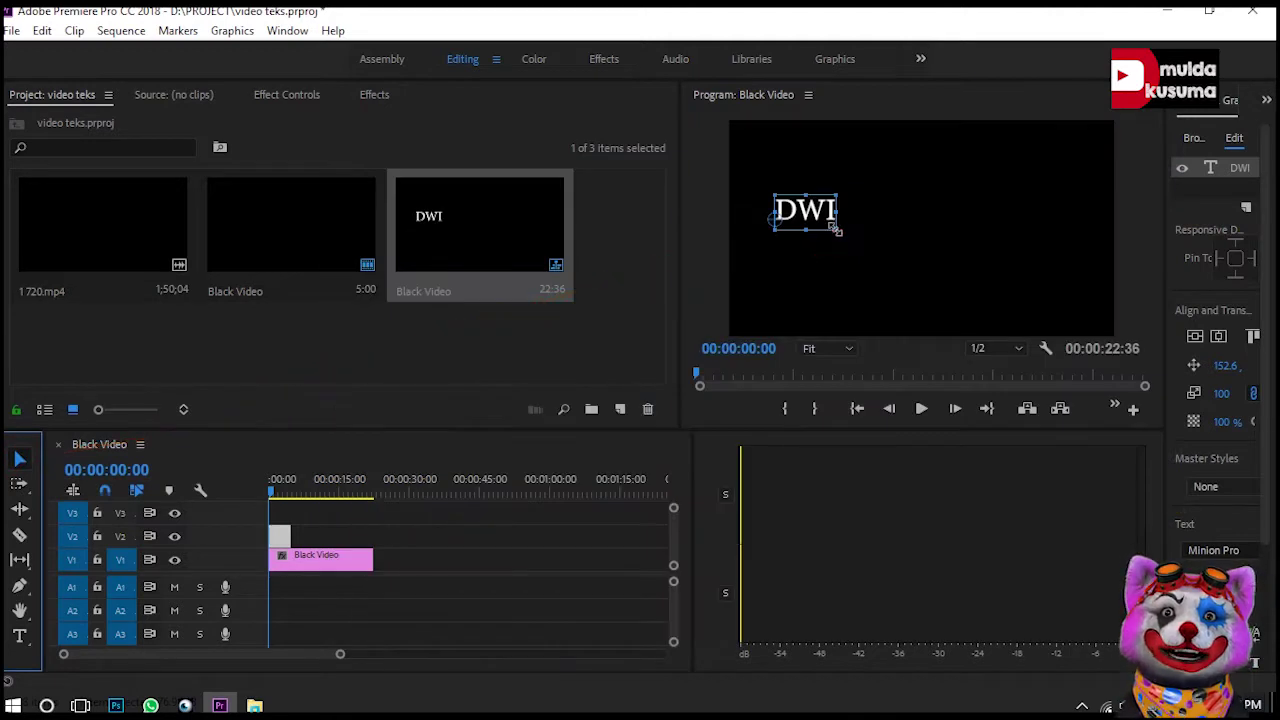
pyautogui.moveTo(836, 230); pyautogui.dragTo(1159, 338)
pyautogui.moveTo(937, 197); pyautogui.dragTo(966, 242)
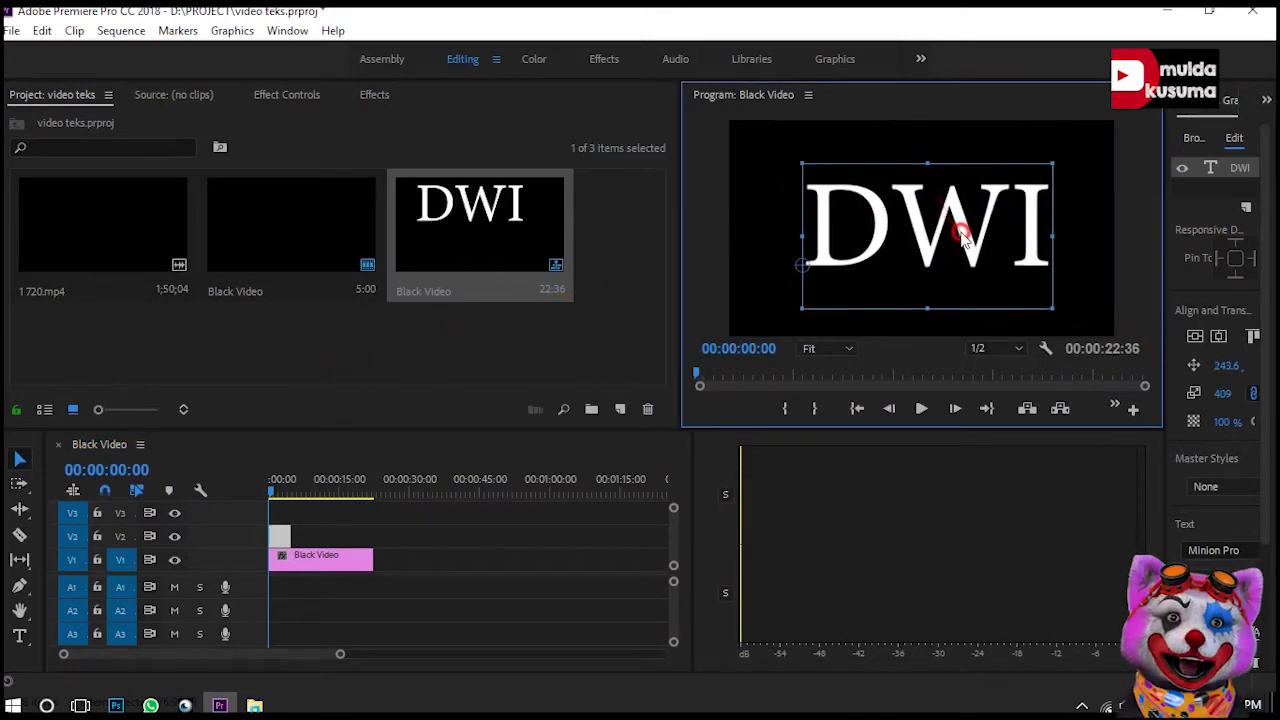
pyautogui.moveTo(803, 160); pyautogui.dragTo(785, 140)
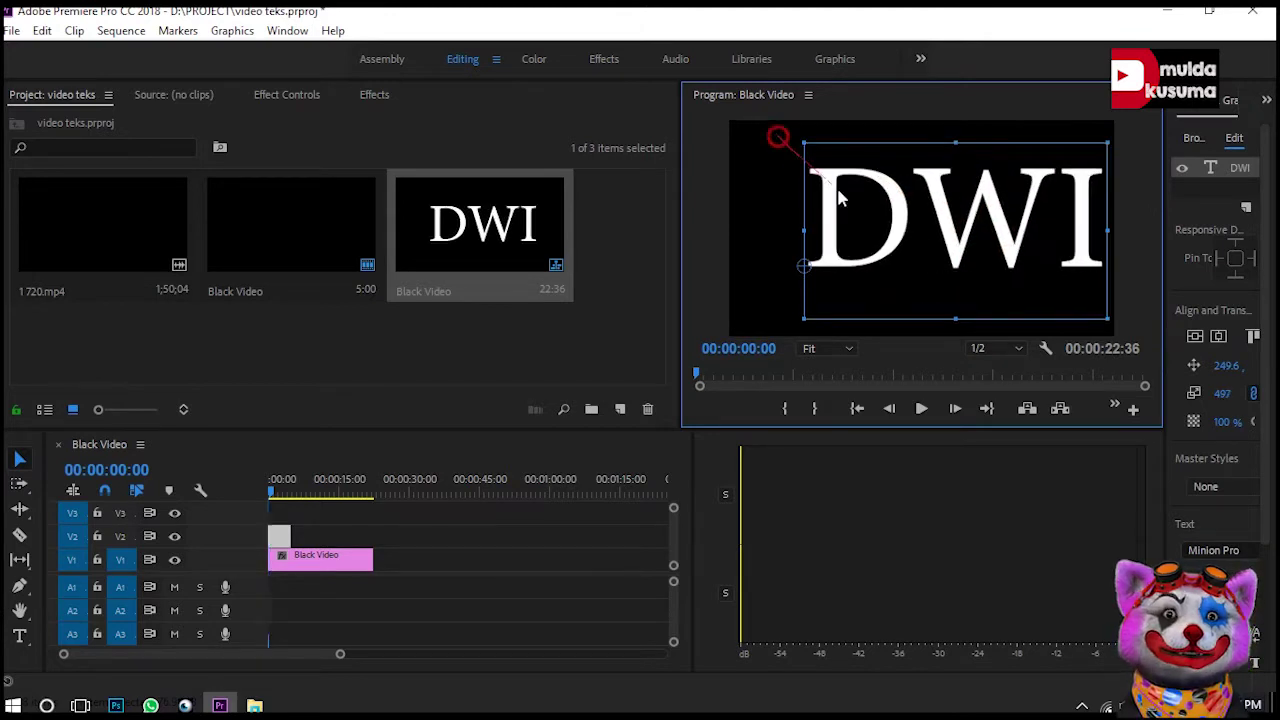
pyautogui.moveTo(940, 218); pyautogui.dragTo(927, 218)
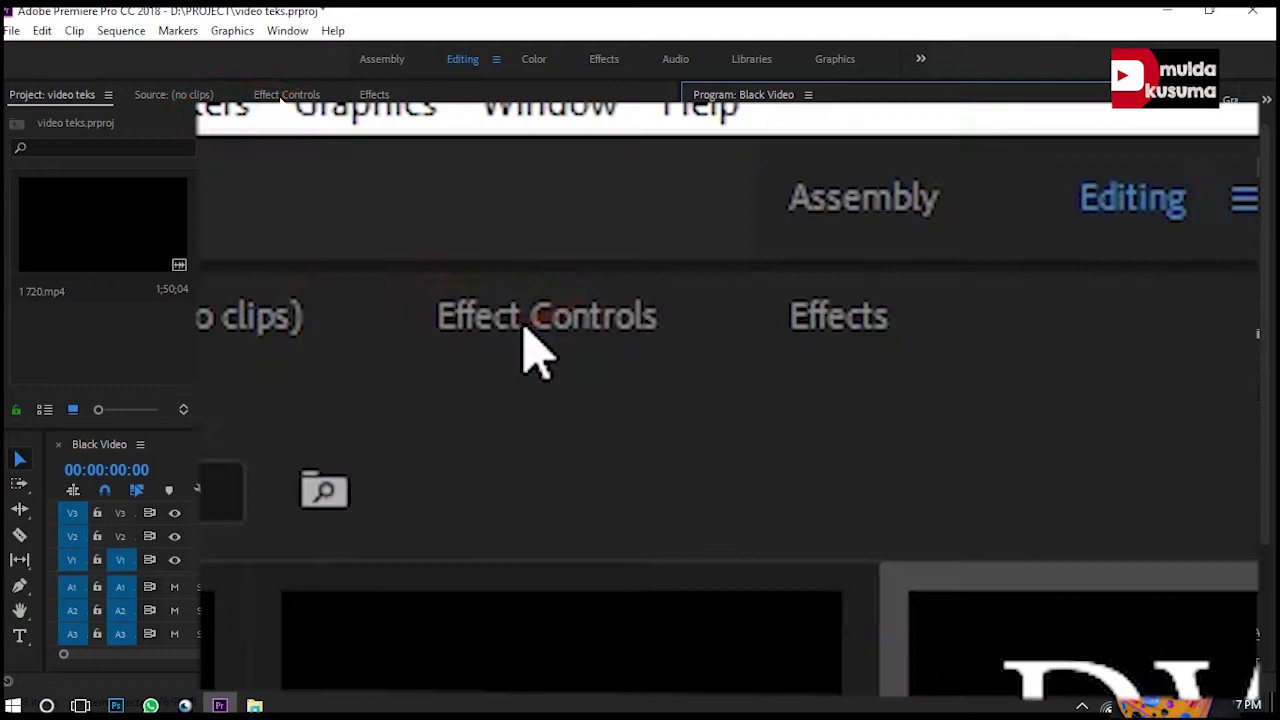
# Change the DWI title's font to Impact in Effect Controls
pyautogui.click(283, 97)
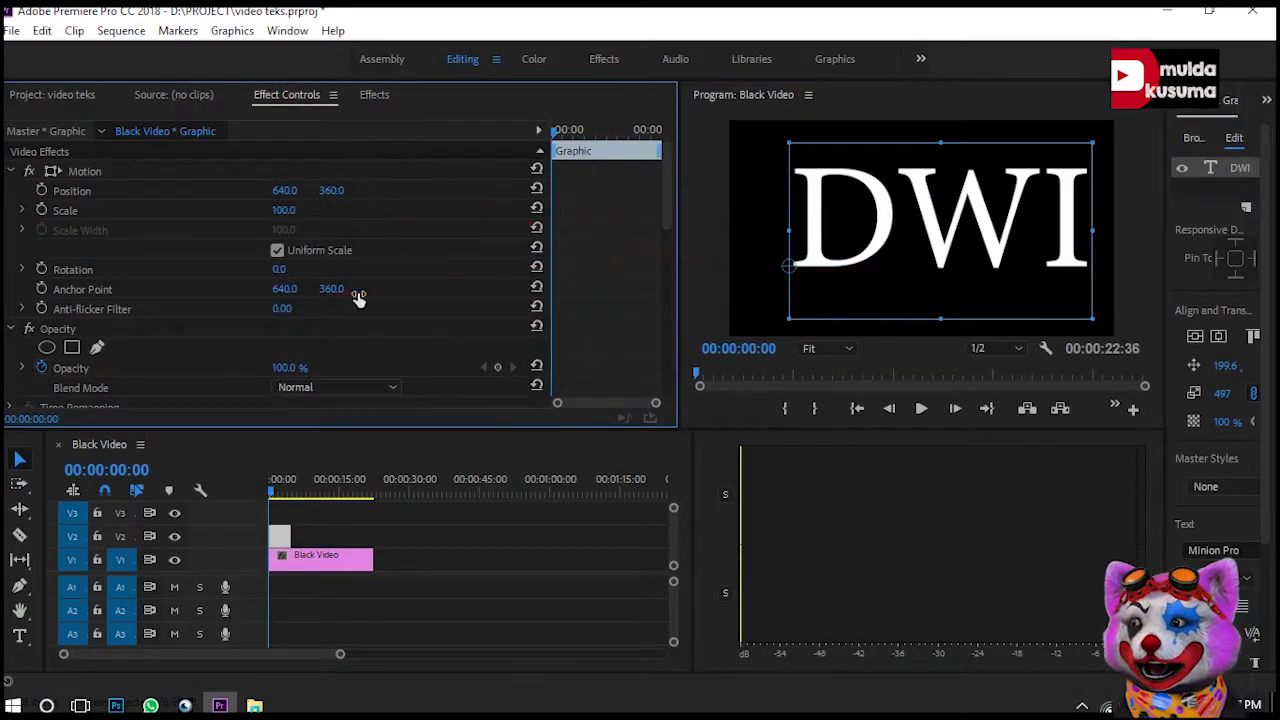
pyautogui.scroll(-3, 600, 340)
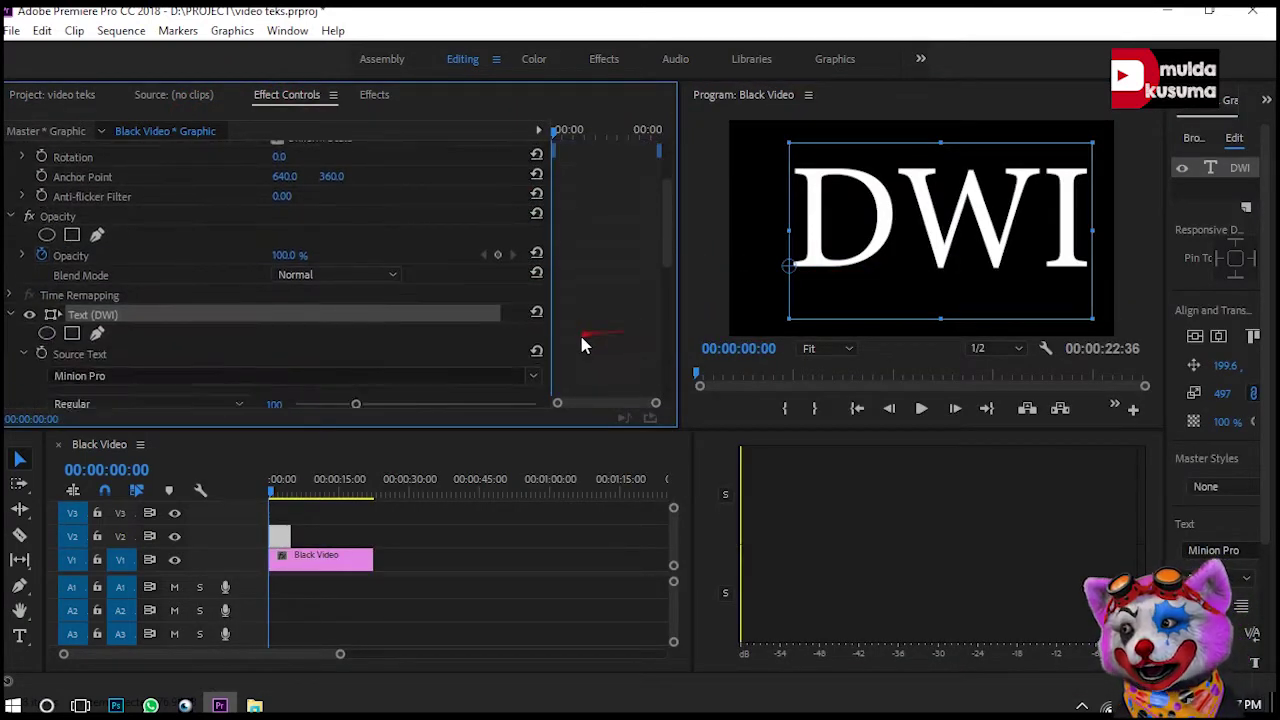
pyautogui.scroll(-2, 583, 345)
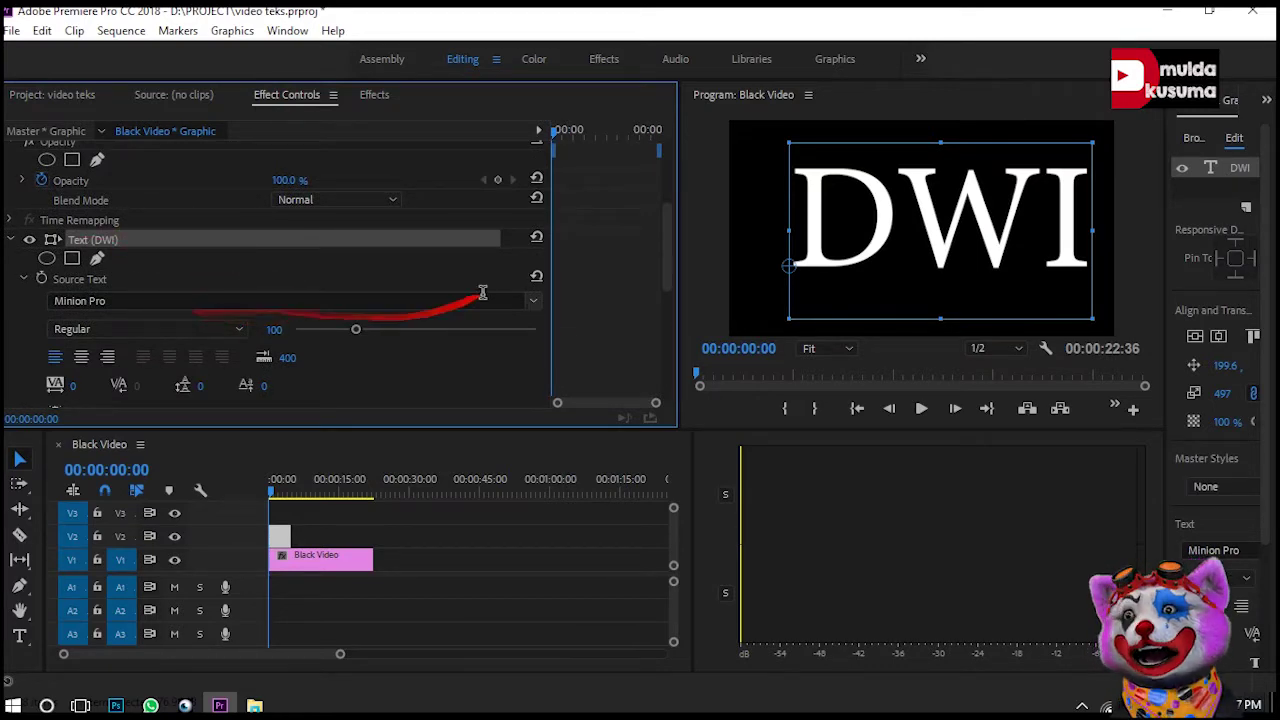
pyautogui.click(531, 301)
pyautogui.scroll(4, 280, 480)
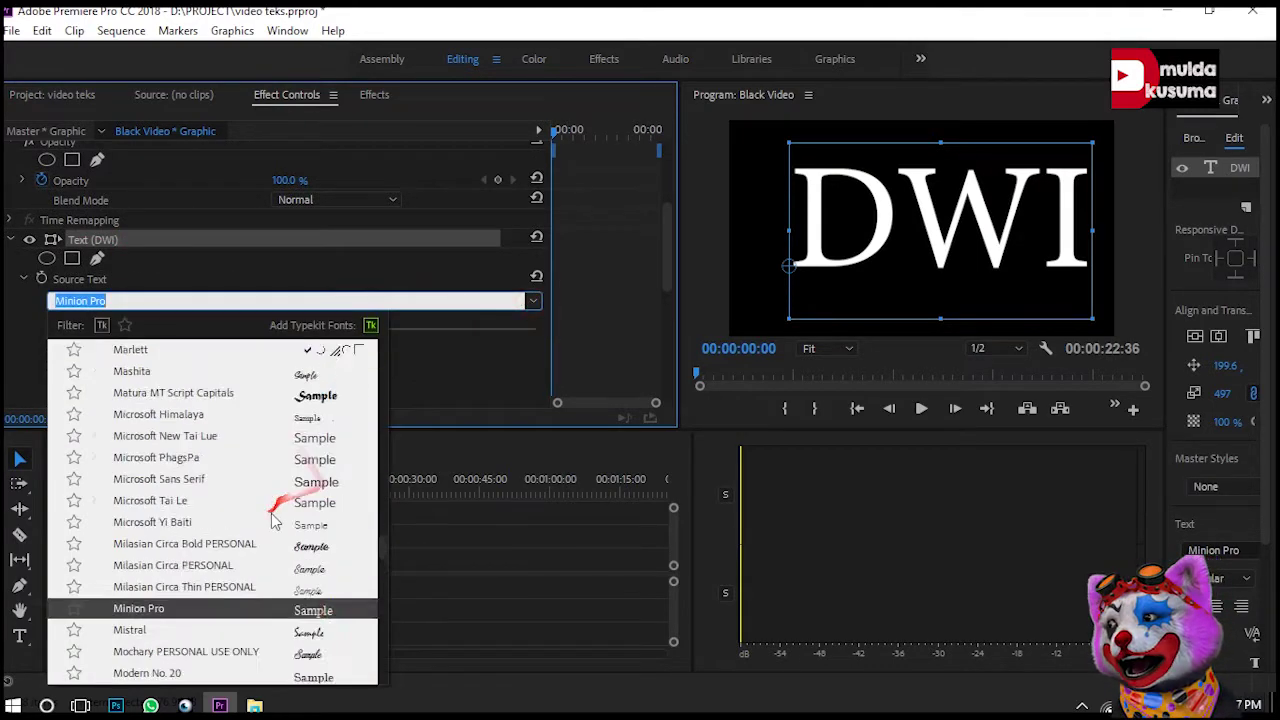
pyautogui.scroll(2, 274, 522)
pyautogui.scroll(1, 325, 505)
pyautogui.scroll(2, 337, 414)
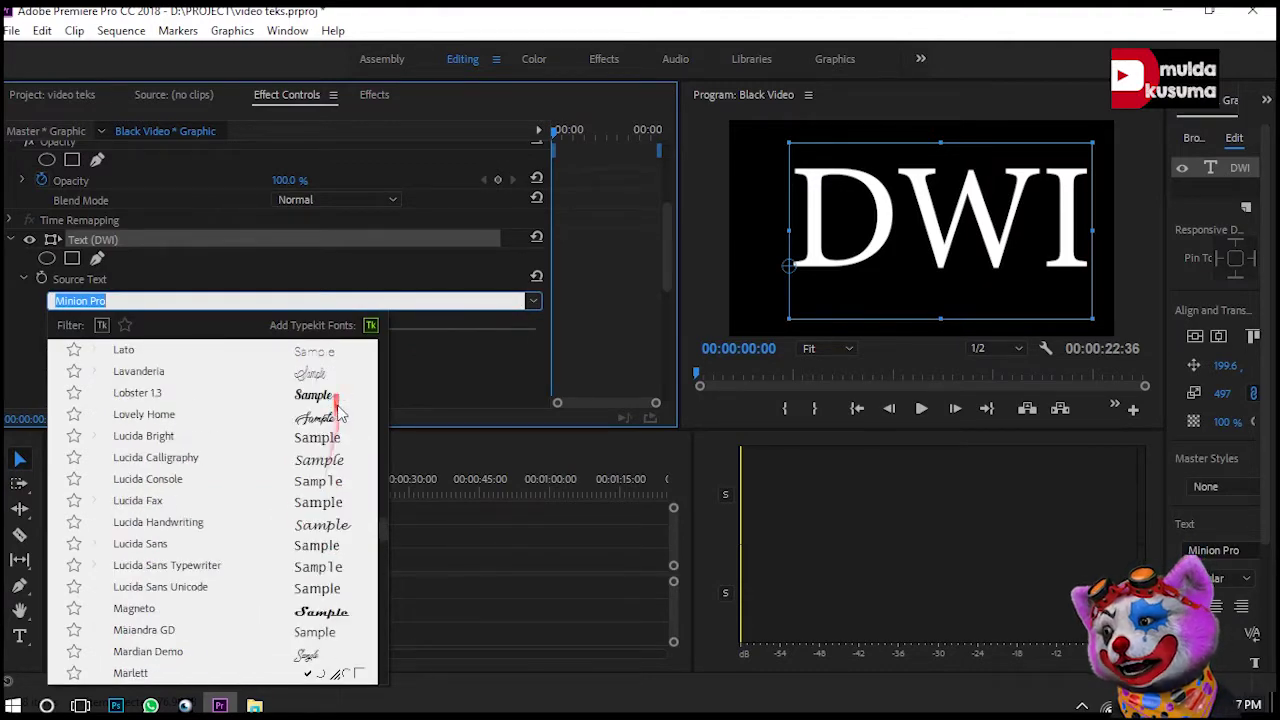
pyautogui.scroll(4, 337, 418)
pyautogui.click(560, 442)
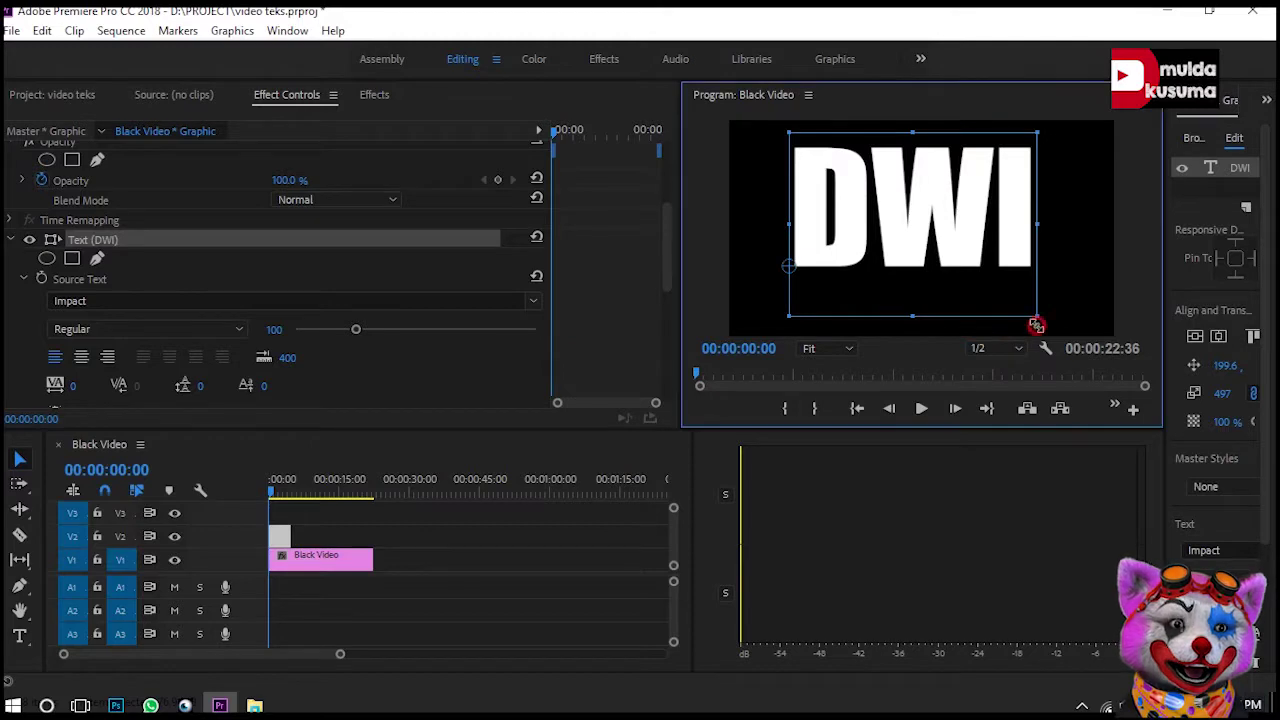
# Scale the Impact DWI title up and recentre it to nearly fill the frame
pyautogui.moveTo(1035, 325); pyautogui.dragTo(1083, 368)
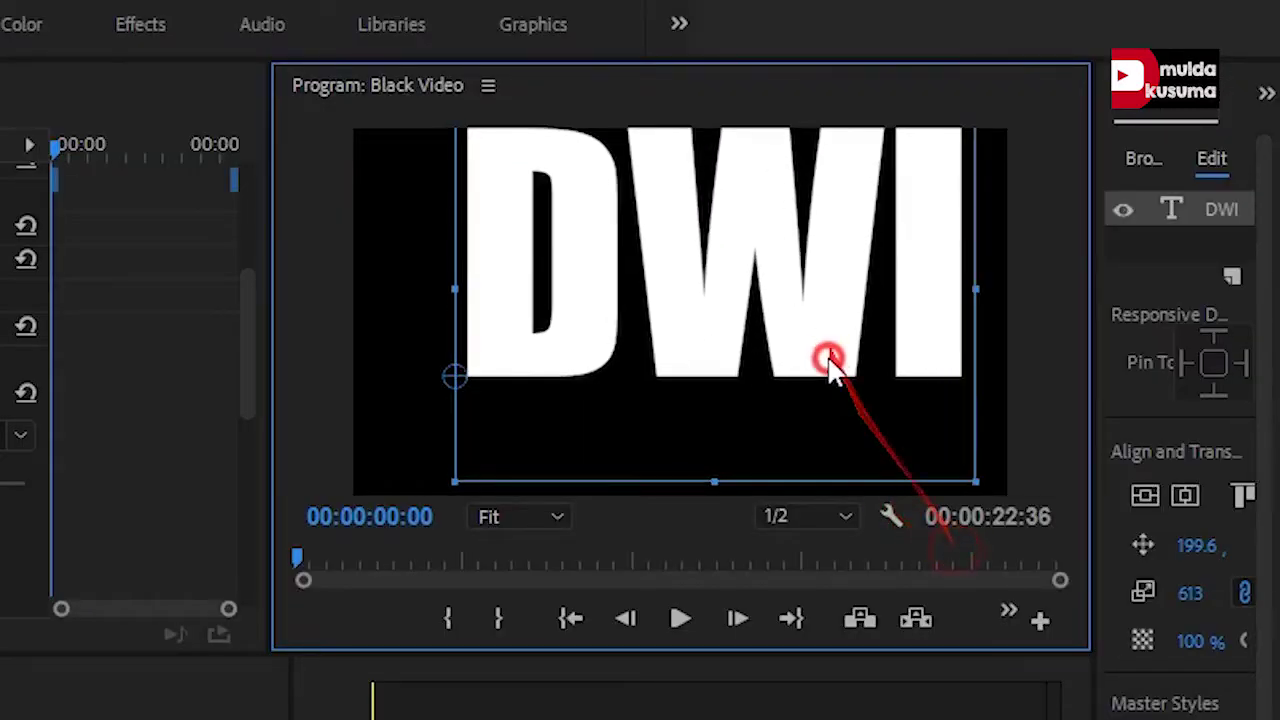
pyautogui.moveTo(829, 362); pyautogui.dragTo(822, 425)
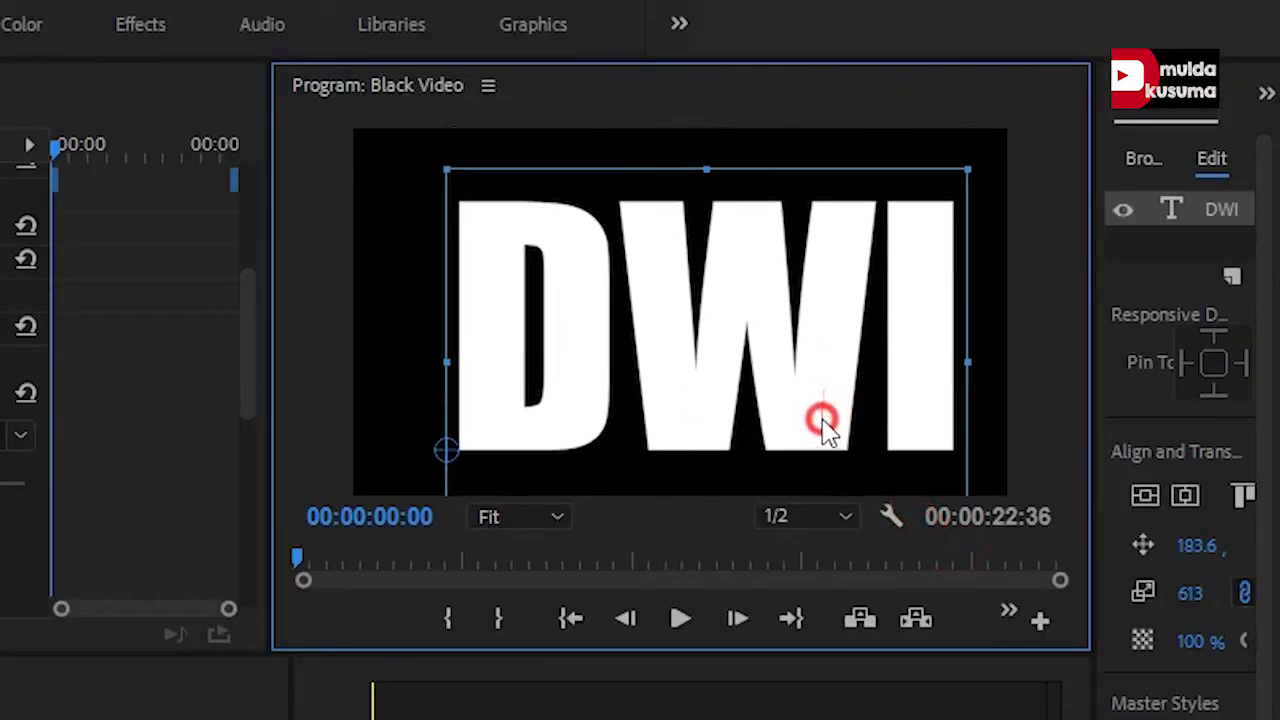
pyautogui.moveTo(452, 168); pyautogui.dragTo(408, 157)
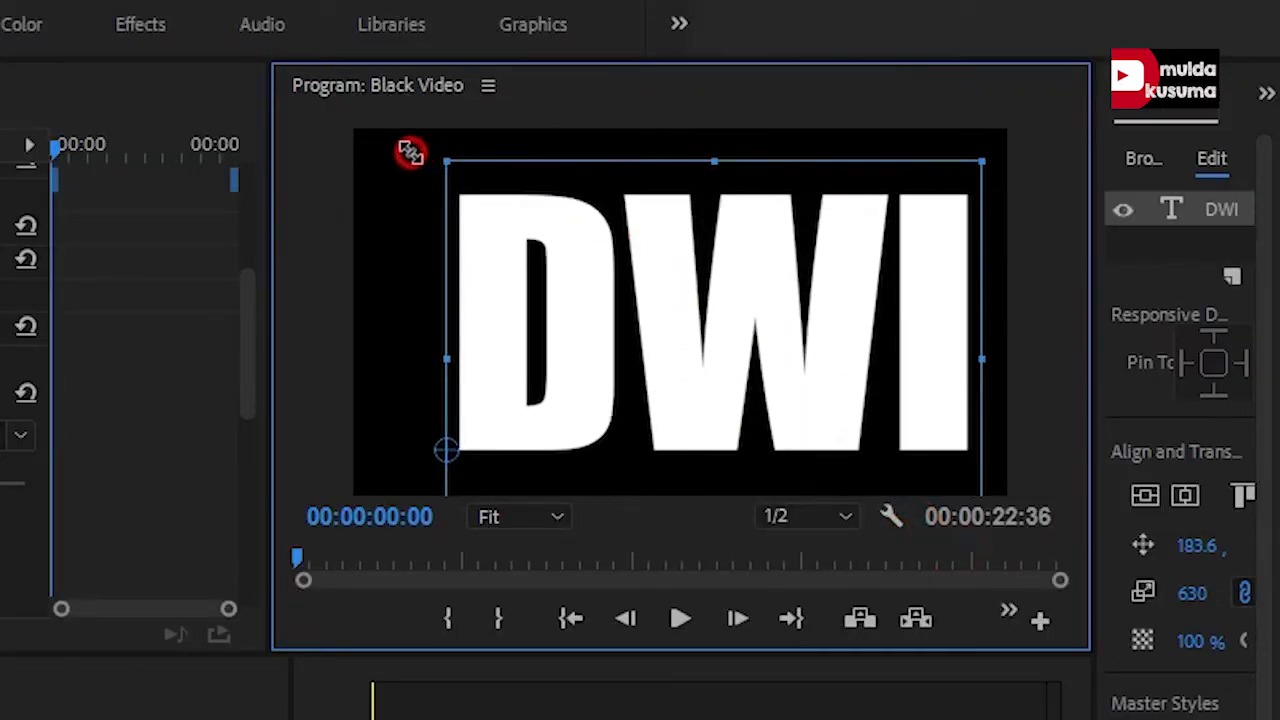
pyautogui.moveTo(643, 271); pyautogui.dragTo(608, 280)
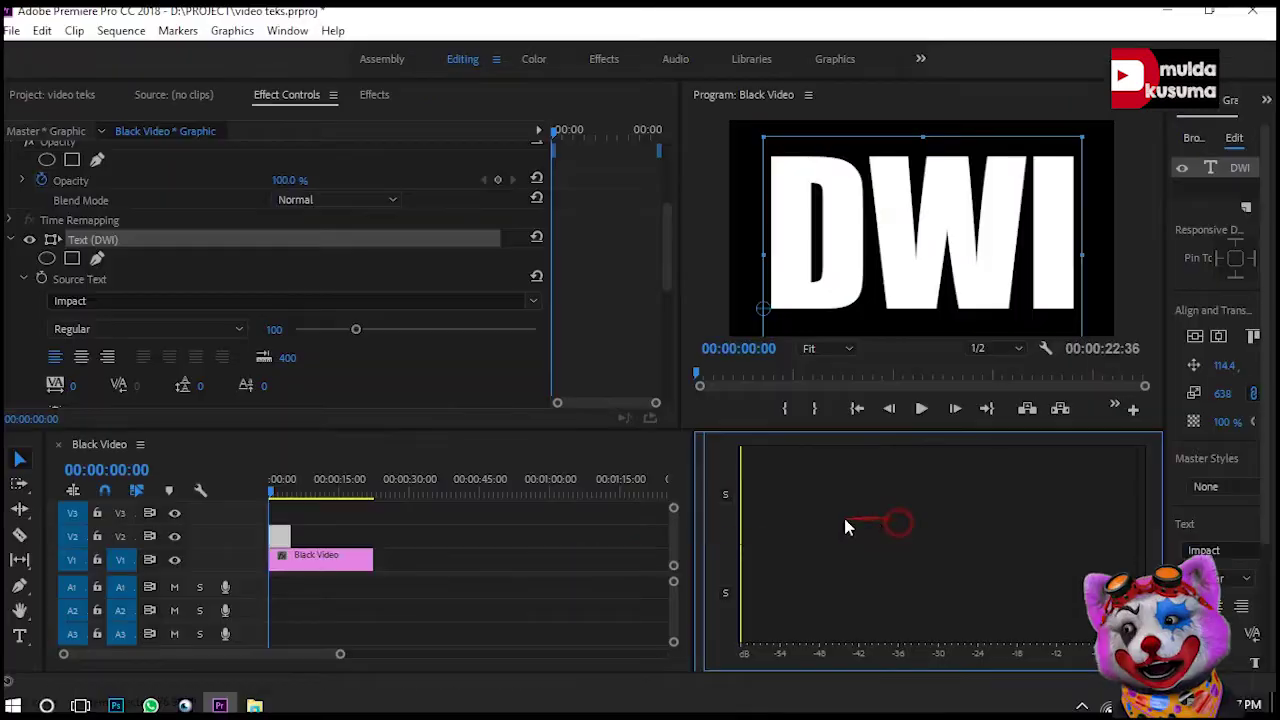
# Extend the DWI title clip to match the Black Video clip's length
pyautogui.click(281, 537)
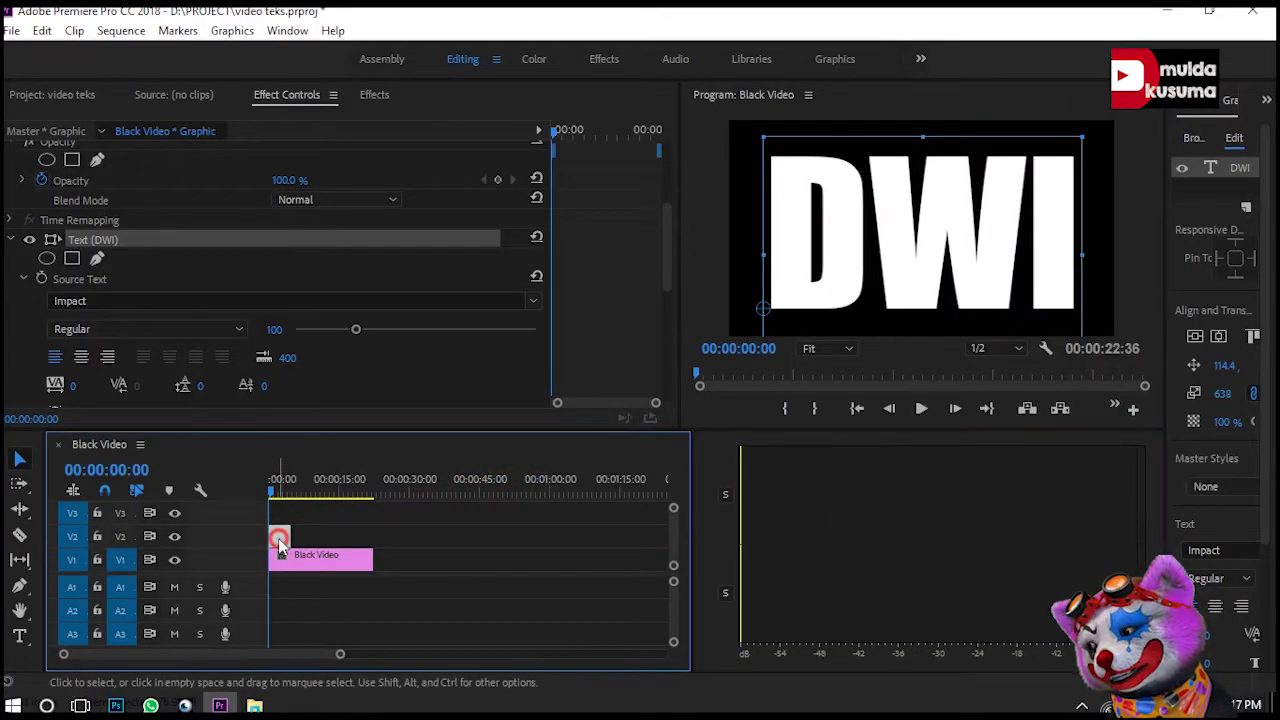
pyautogui.moveTo(307, 538); pyautogui.dragTo(371, 538)
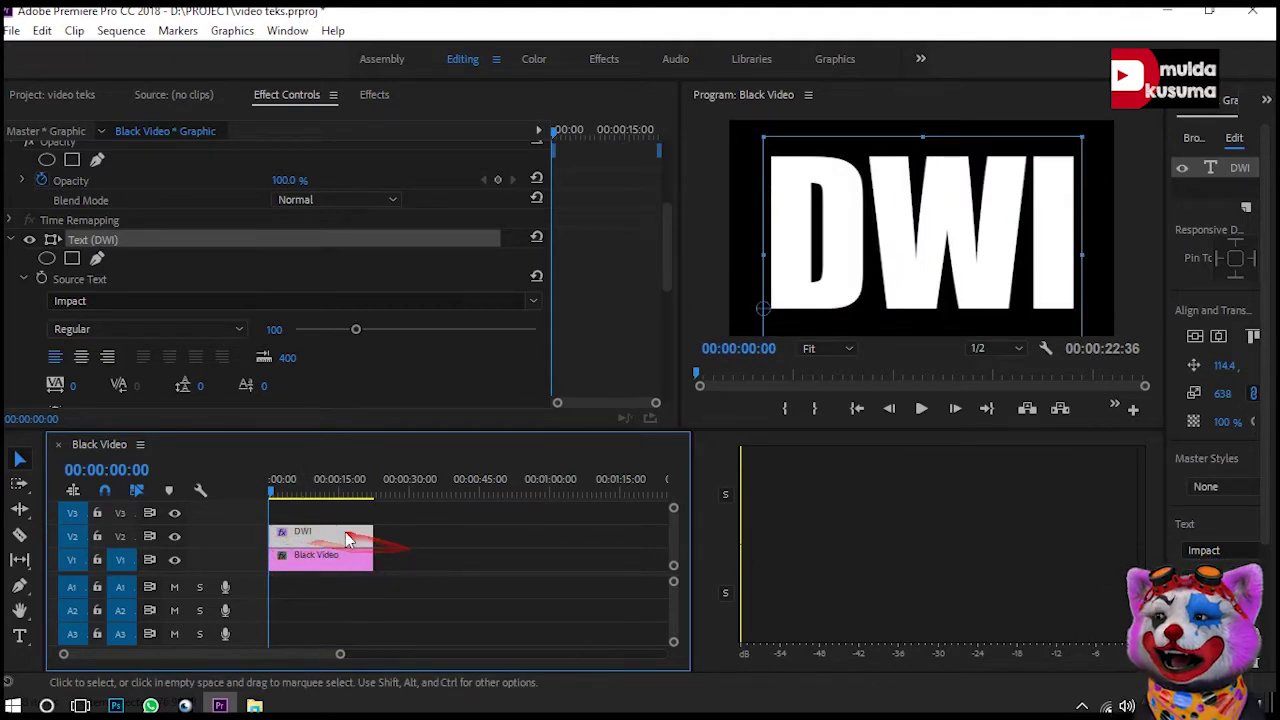
pyautogui.click(353, 537)
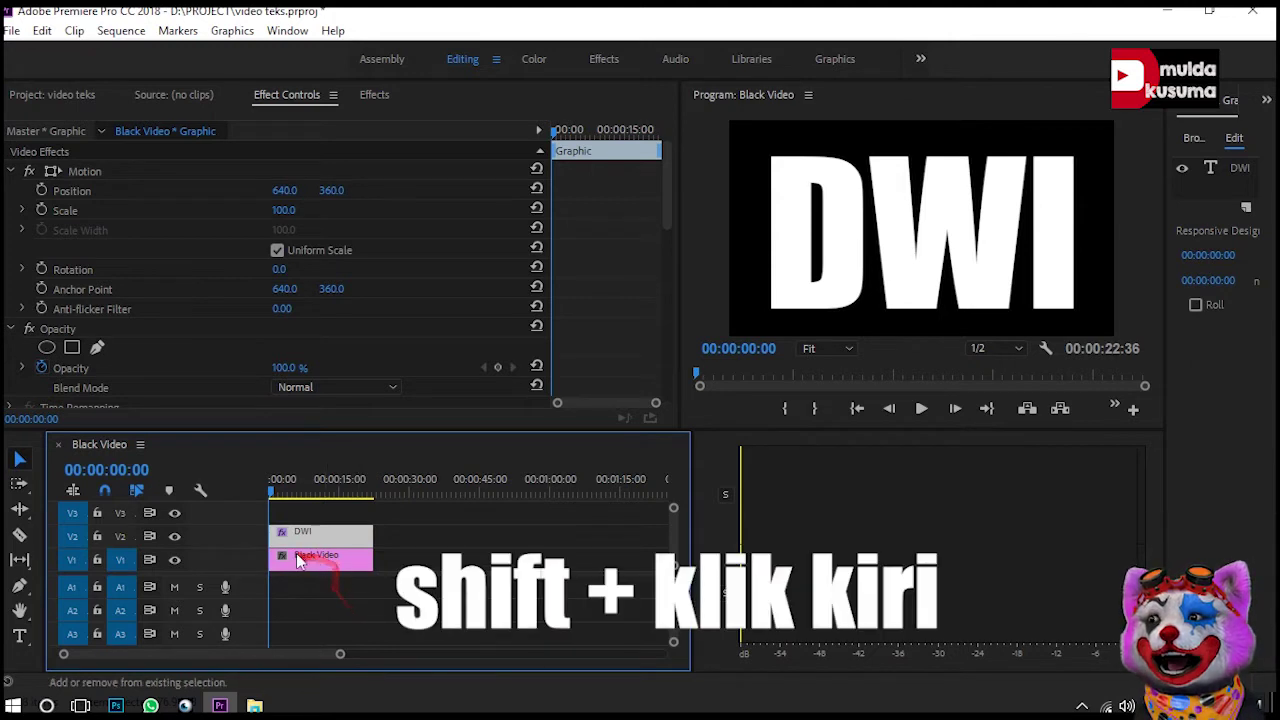
# Select the DWI and Black Video clips and nest them as Nested Sequence 01
pyautogui.keyDown('shift'); pyautogui.click(314, 536); pyautogui.keyUp('shift')
pyautogui.keyDown('shift'); pyautogui.click(316, 557); pyautogui.keyUp('shift')
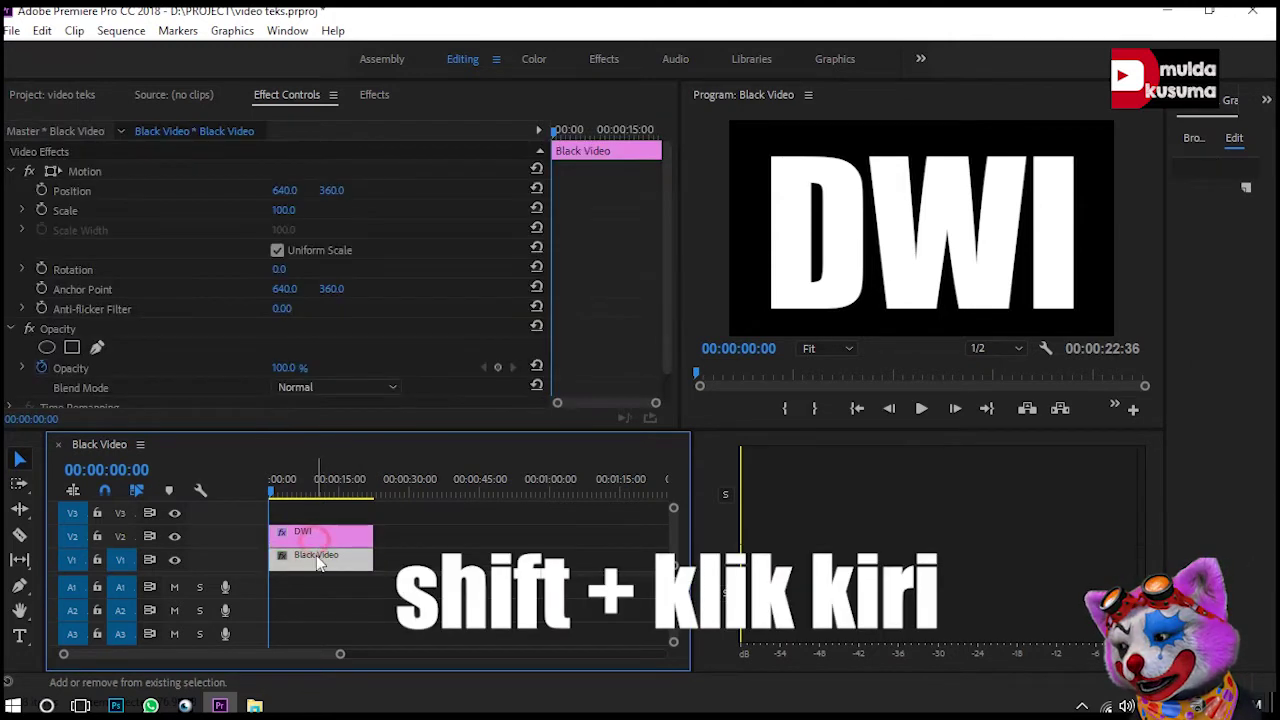
pyautogui.keyDown('shift'); pyautogui.click(316, 557); pyautogui.keyUp('shift')
pyautogui.keyDown('shift'); pyautogui.click(320, 535); pyautogui.keyUp('shift')
pyautogui.keyDown('shift'); pyautogui.click(322, 563); pyautogui.keyUp('shift')
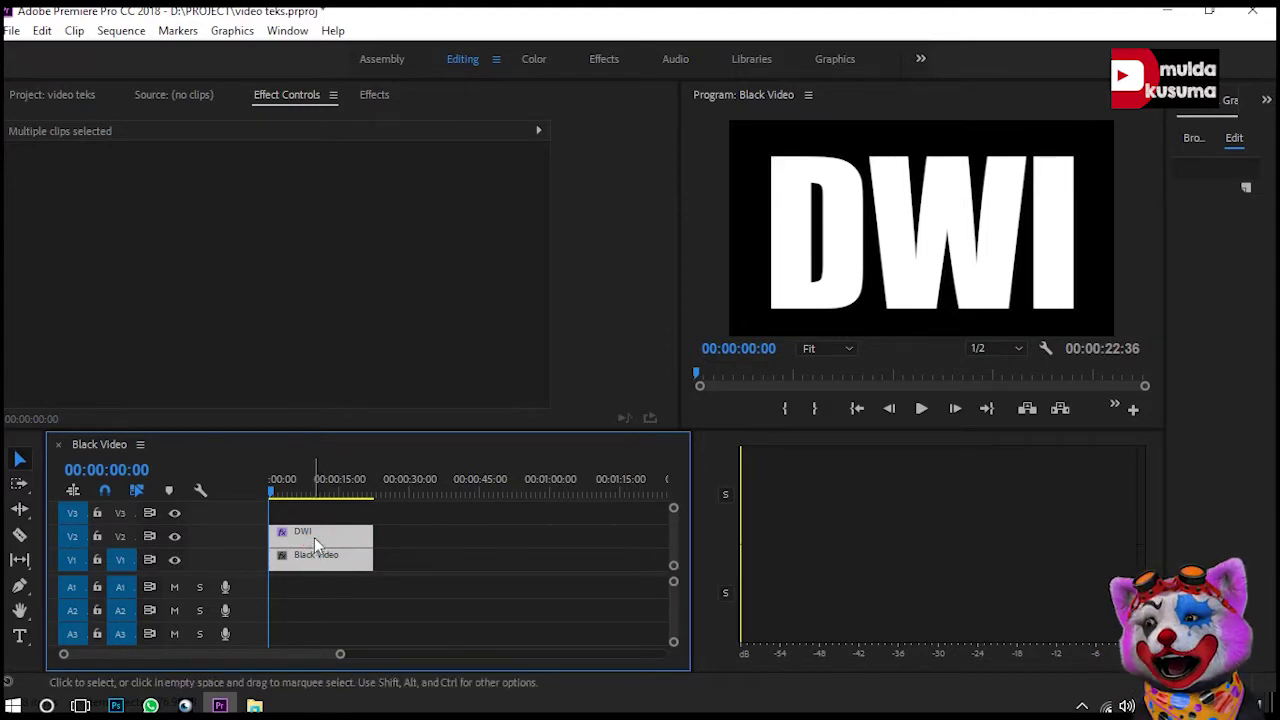
pyautogui.rightClick(314, 537)
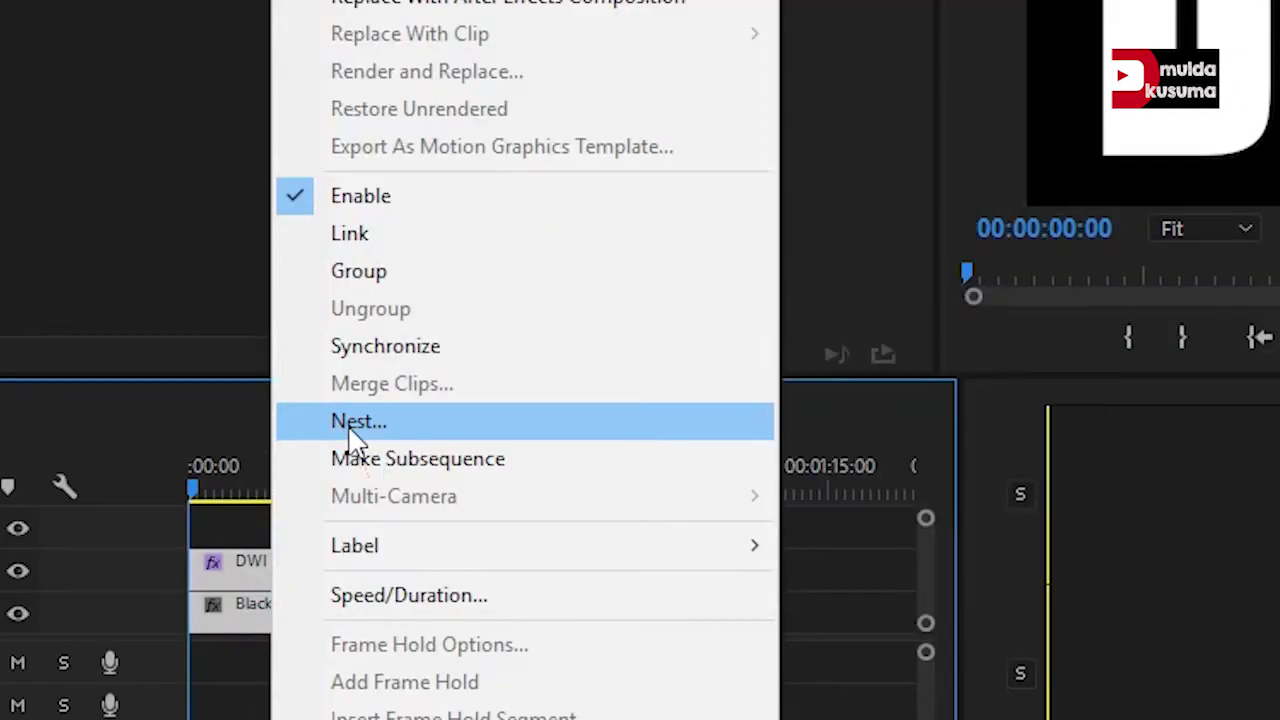
pyautogui.click(381, 424)
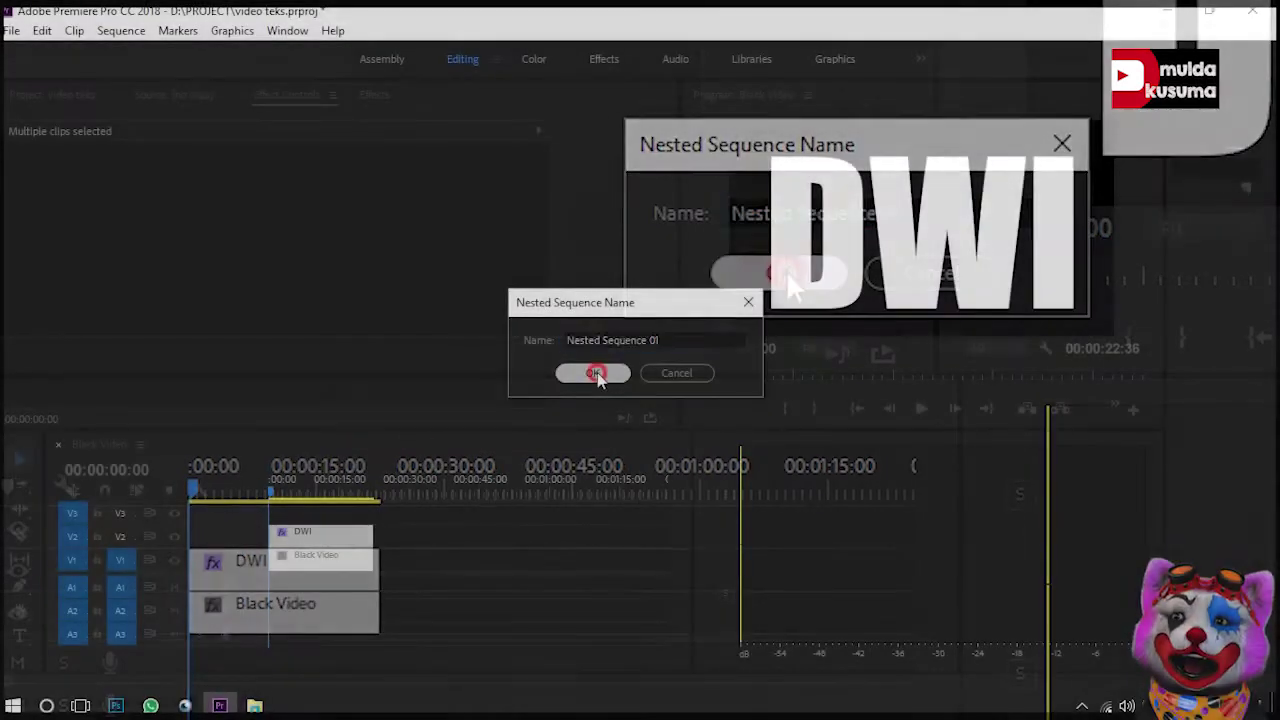
pyautogui.click(787, 273)
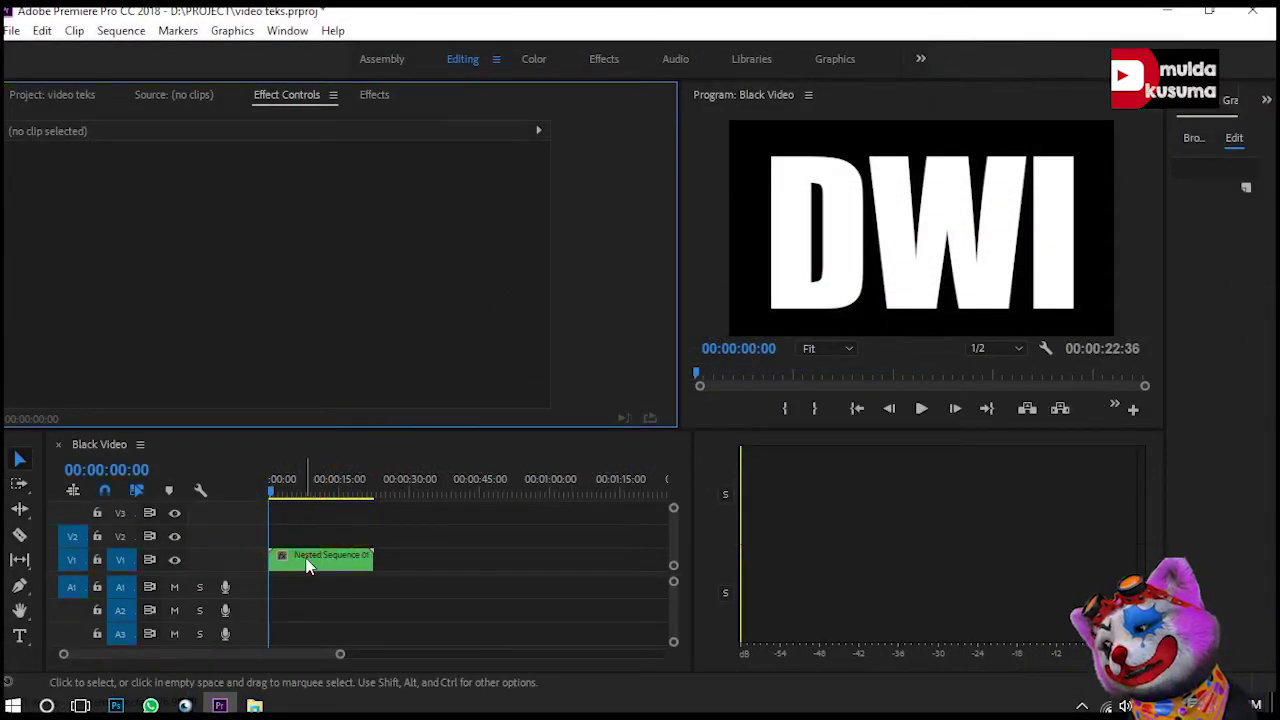
# Move Nested Sequence 01 onto a new V4 track and hide that track
pyautogui.moveTo(310, 565); pyautogui.dragTo(320, 515)
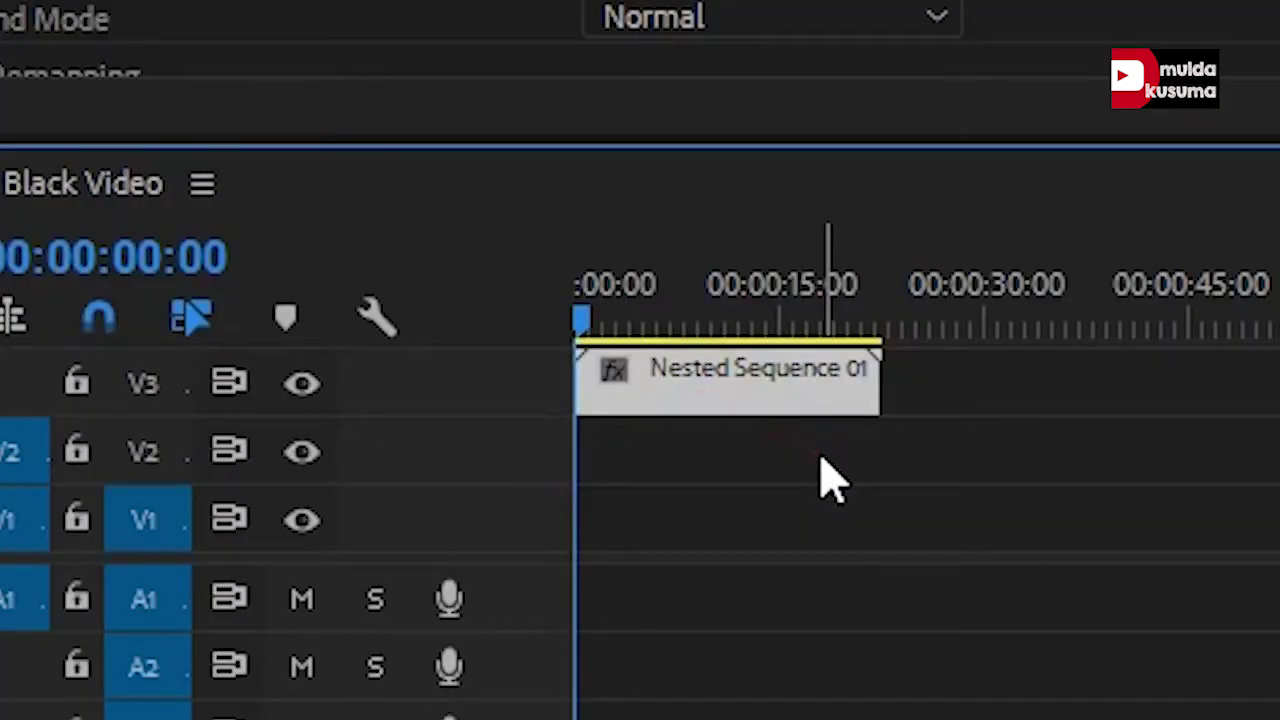
pyautogui.scroll(1, 830, 476)
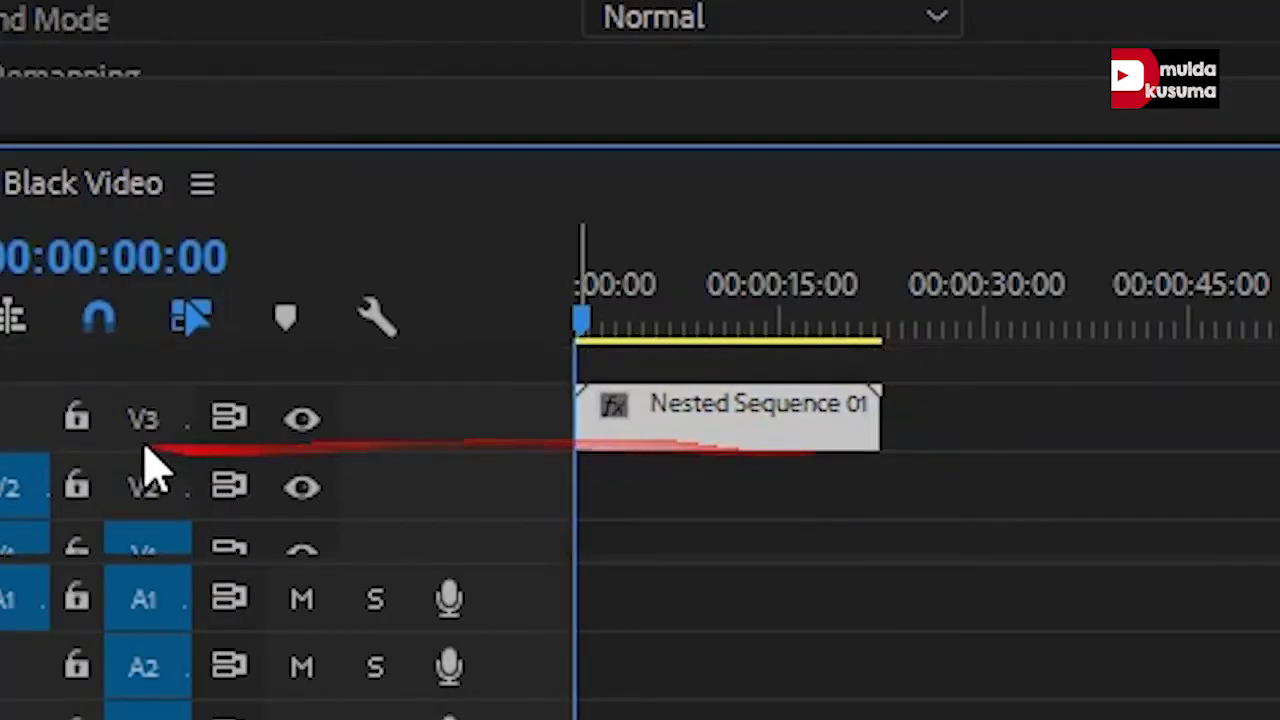
pyautogui.moveTo(728, 430); pyautogui.dragTo(725, 390)
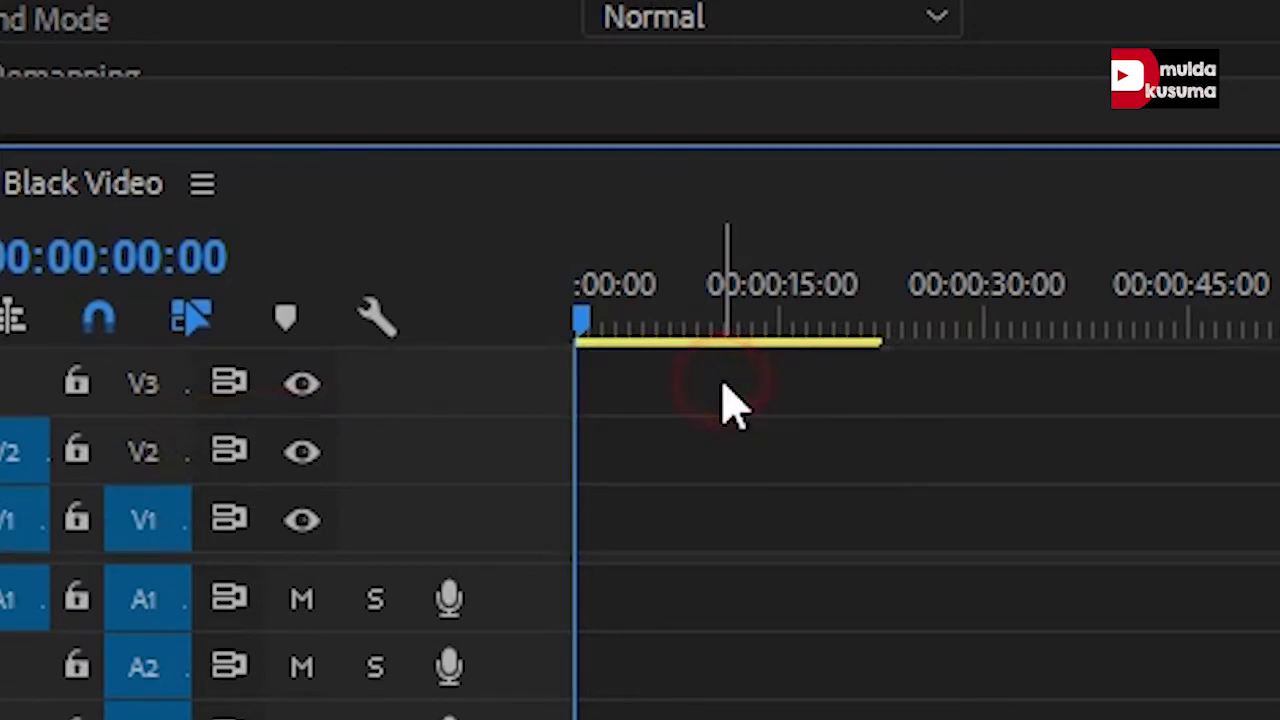
pyautogui.scroll(1, 740, 430)
pyautogui.scroll(-1, 737, 429)
pyautogui.scroll(1, 737, 429)
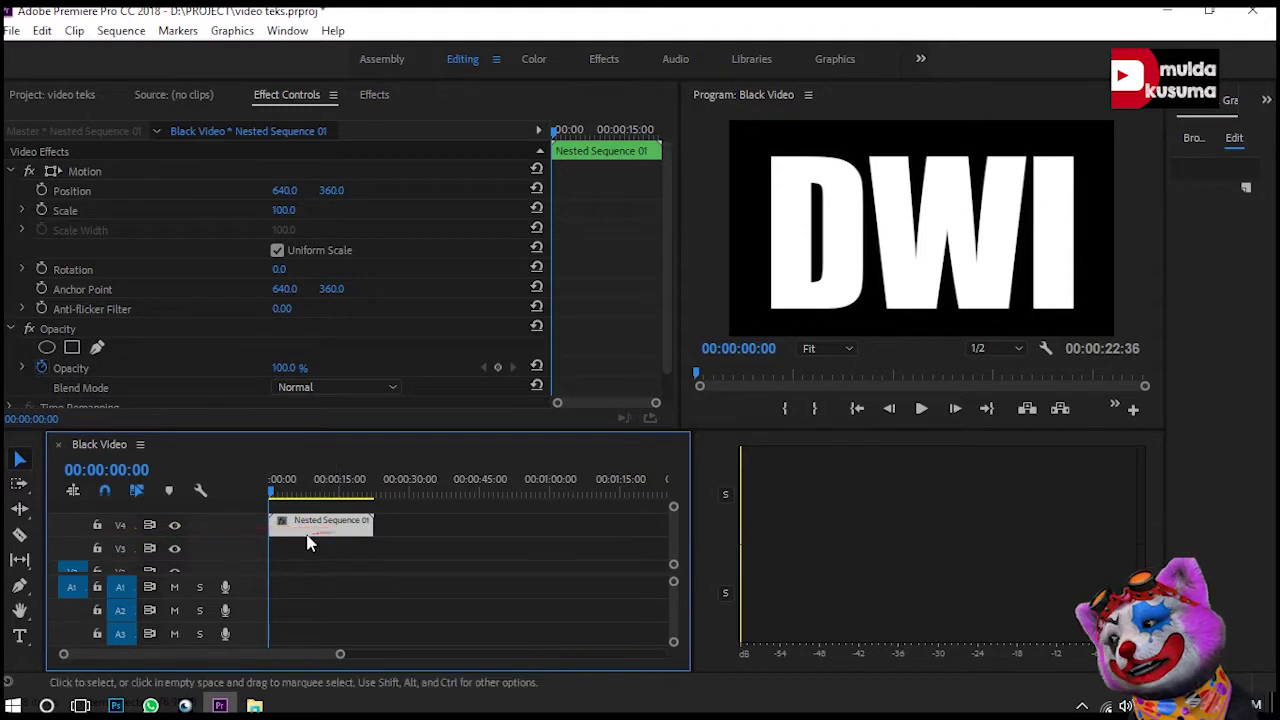
pyautogui.click(175, 526)
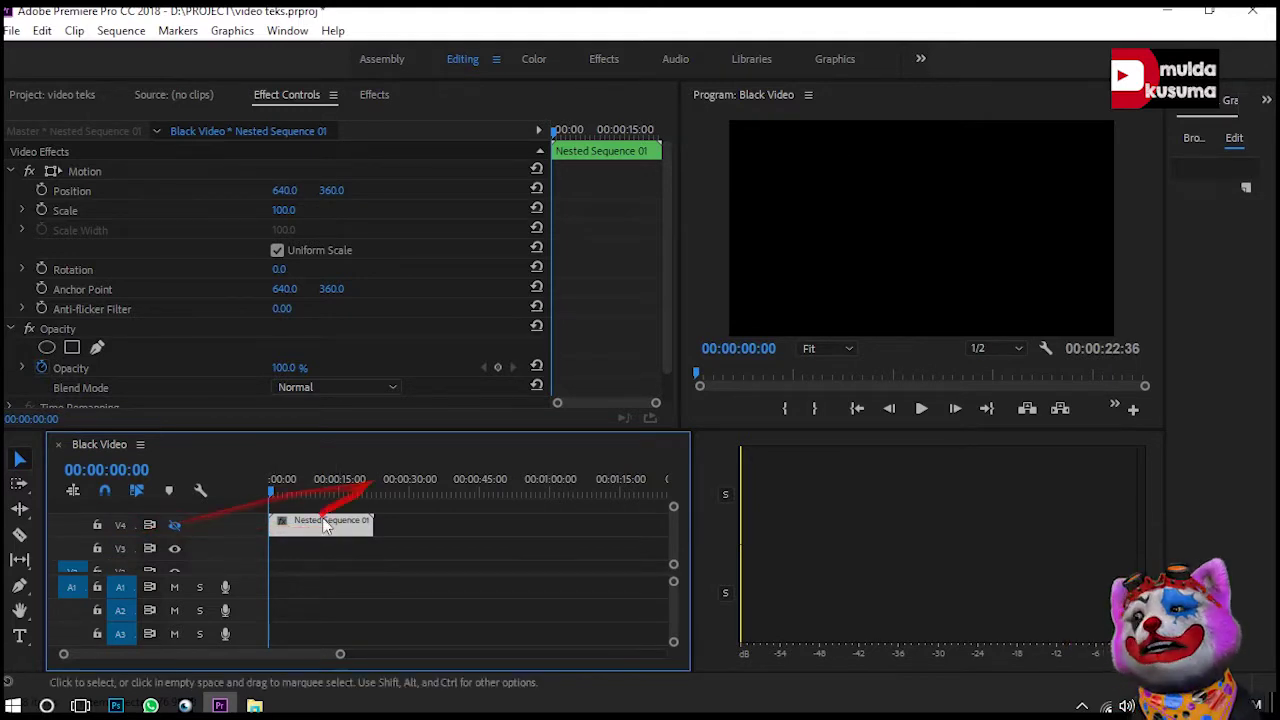
pyautogui.scroll(-1, 329, 529)
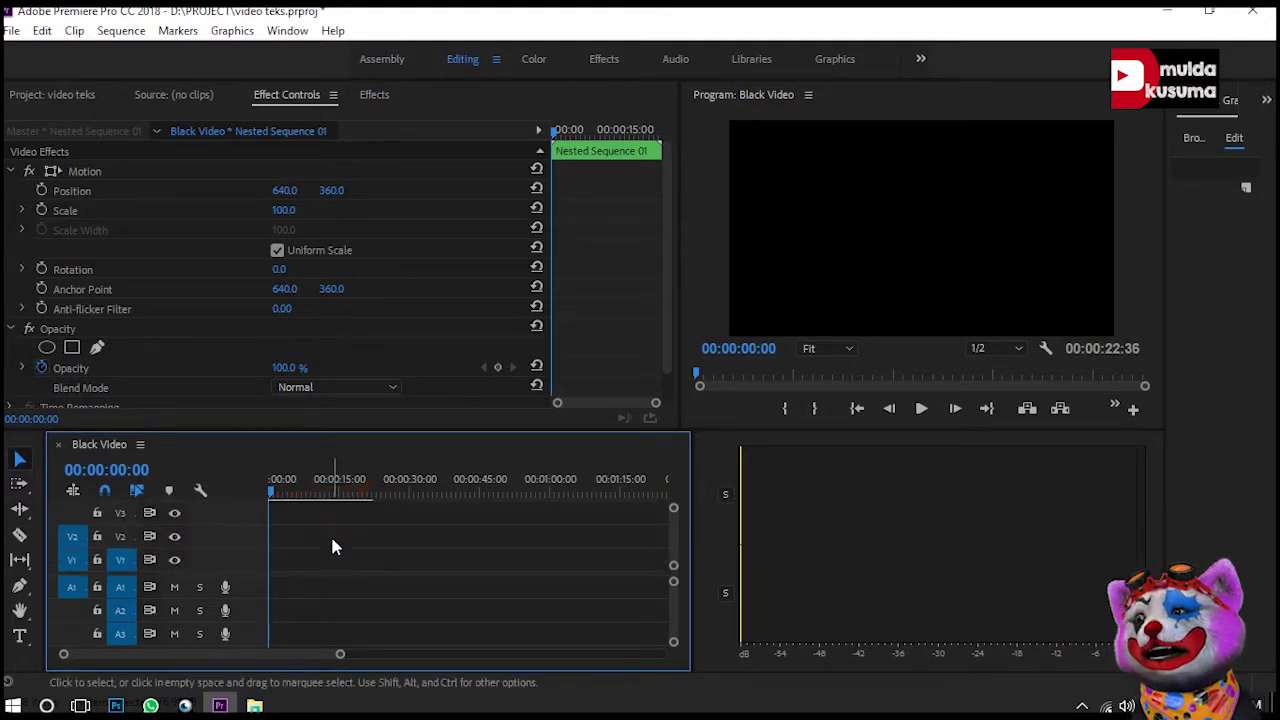
# Place 1 720.mp4 at 00:00 on V1/A1, fit the timeline, and scrub to preview
pyautogui.click(70, 97)
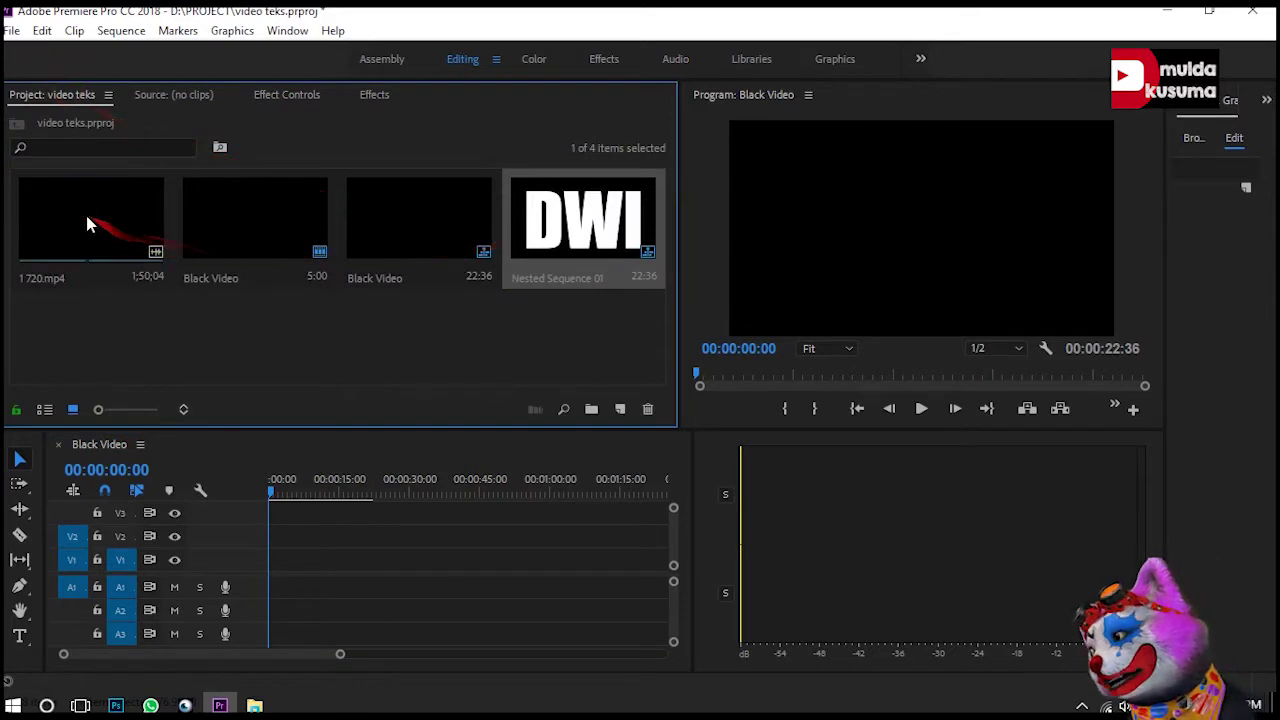
pyautogui.moveTo(87, 224); pyautogui.dragTo(297, 536)
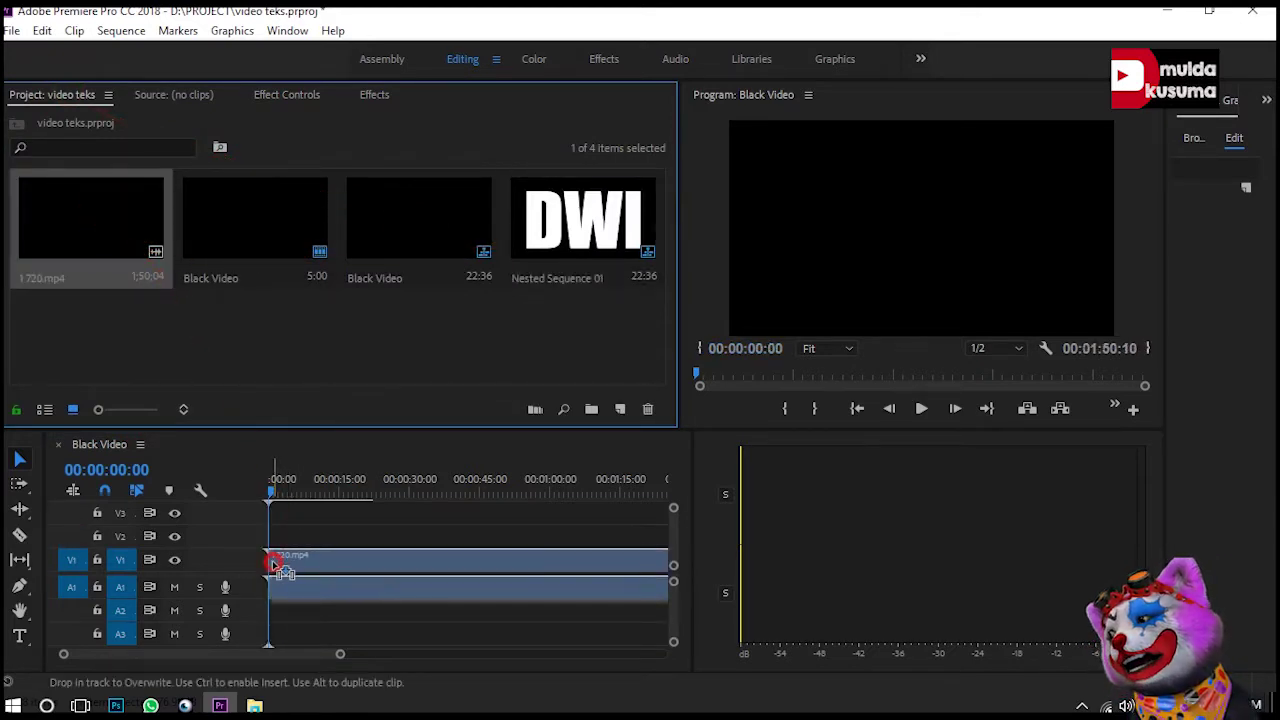
pyautogui.moveTo(275, 565); pyautogui.dragTo(276, 565)
pyautogui.press('-')
pyautogui.press('-')
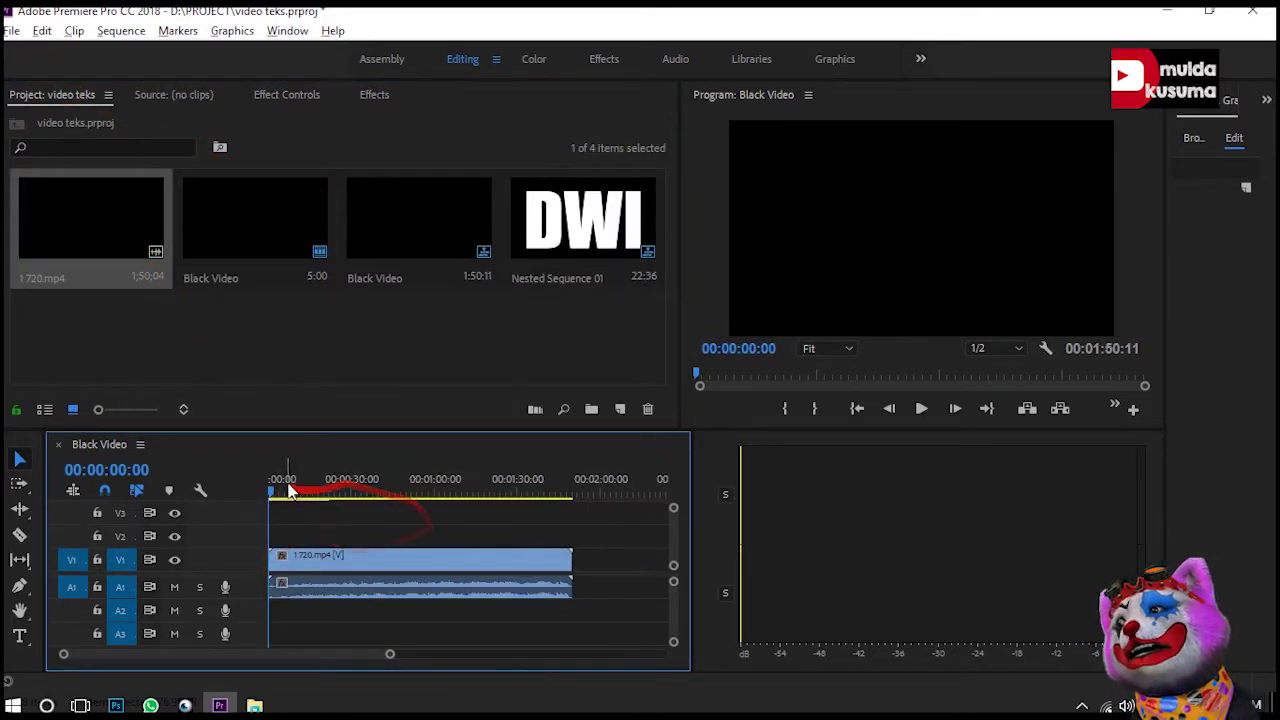
pyautogui.click(282, 492)
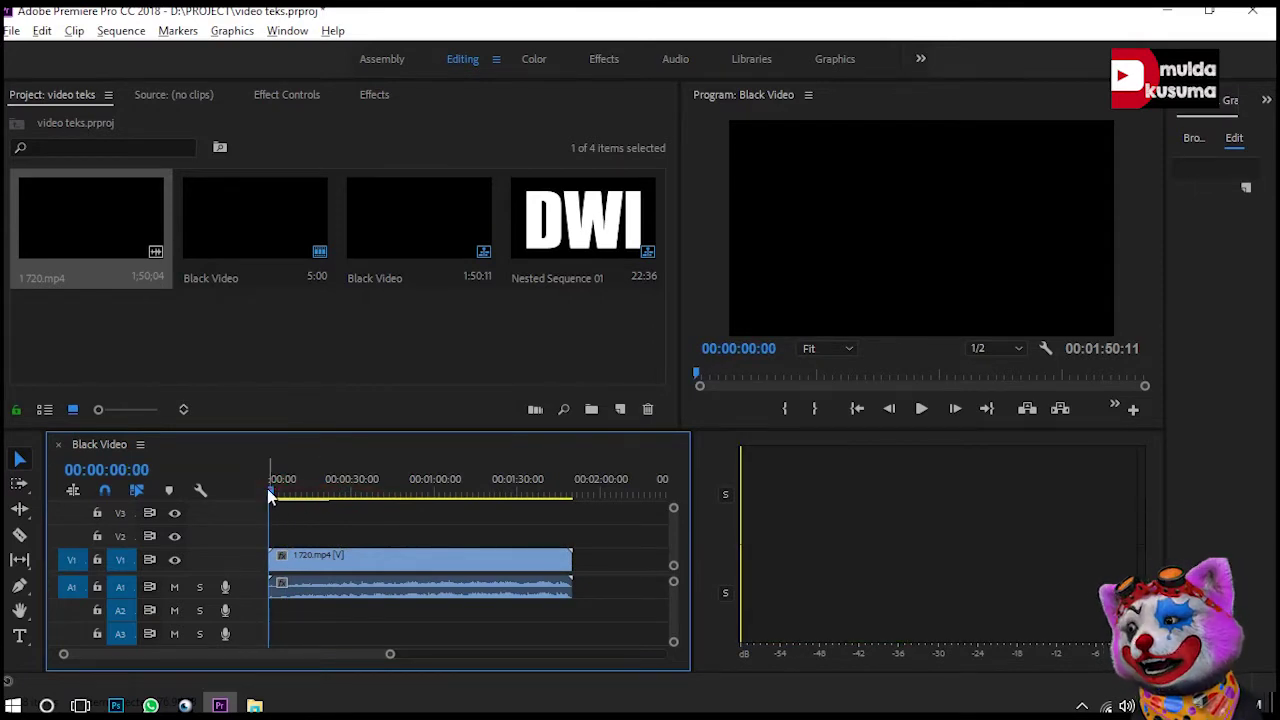
pyautogui.moveTo(276, 500); pyautogui.dragTo(288, 500)
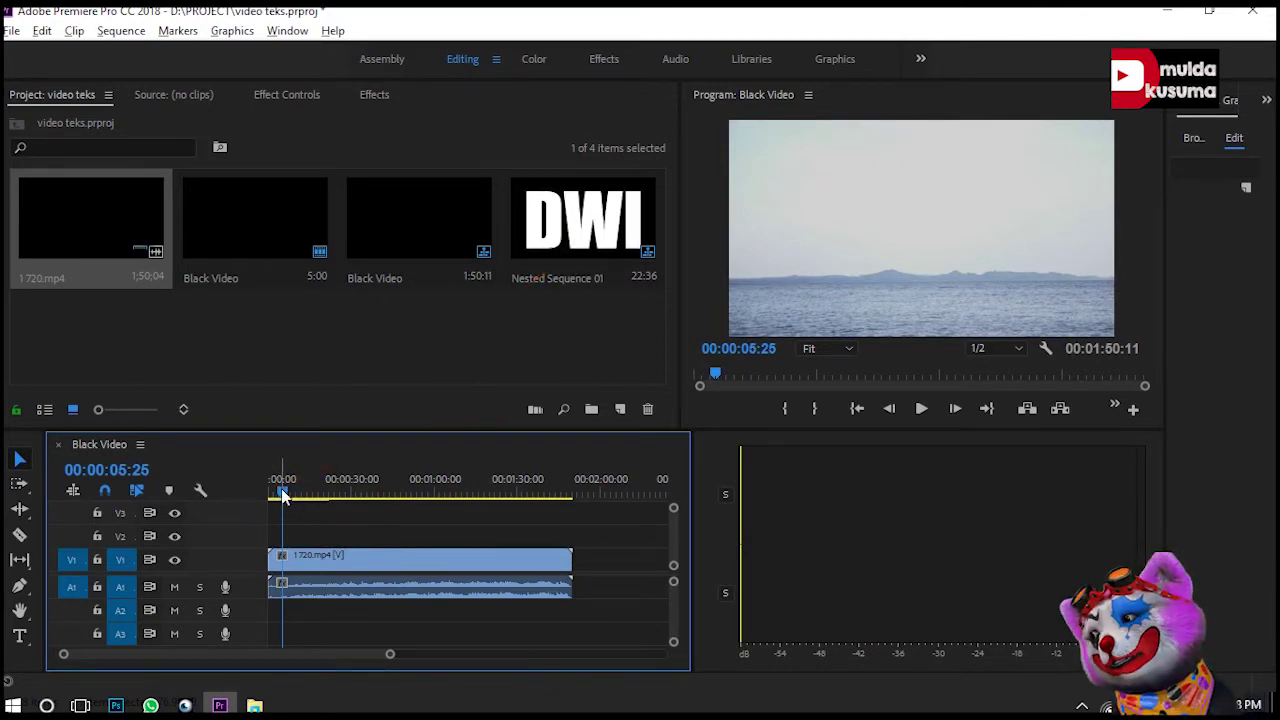
# Razor the 1720.mp4 clip near 30 seconds, further along, and near 1:11
pyautogui.moveTo(283, 494); pyautogui.dragTo(299, 493)
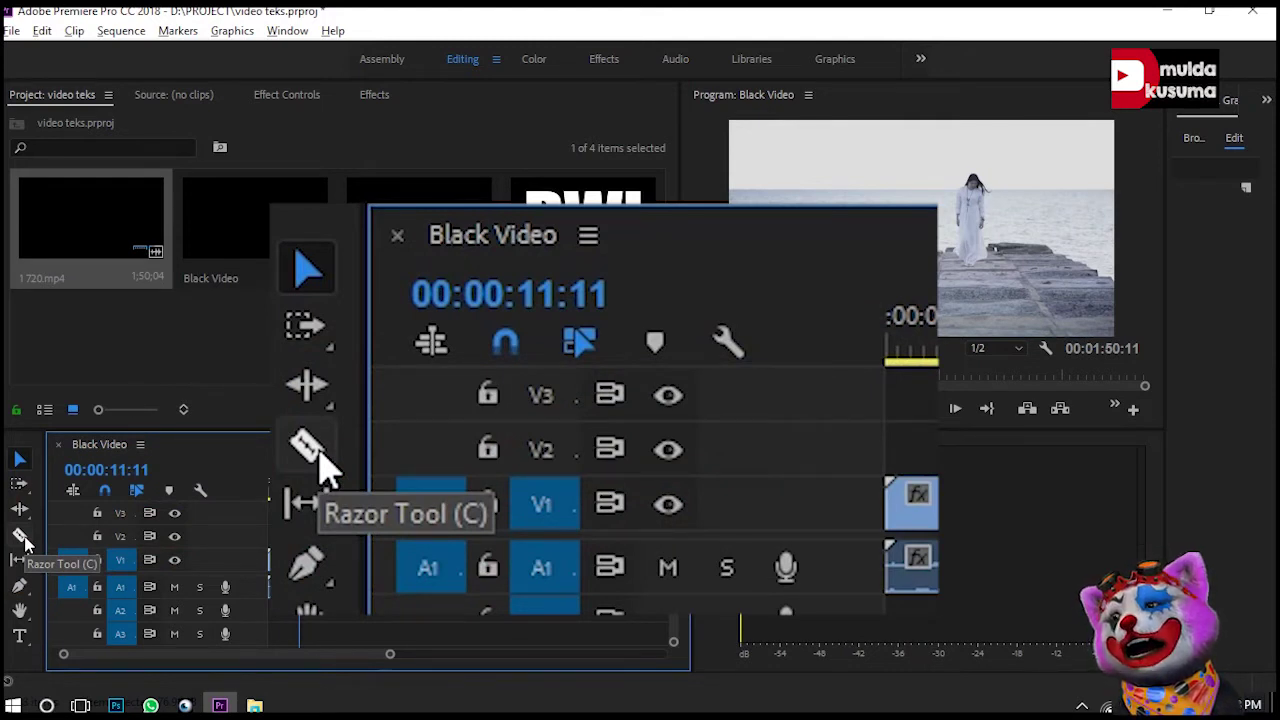
pyautogui.click(22, 537)
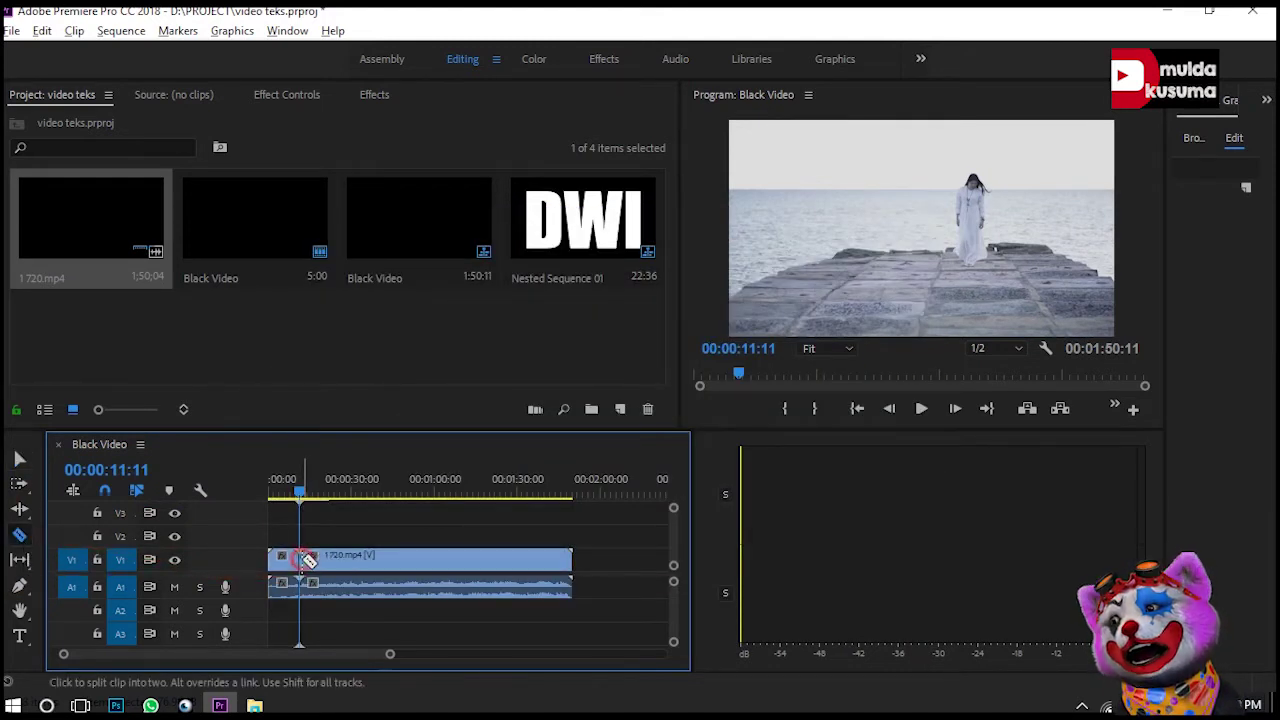
pyautogui.moveTo(306, 490); pyautogui.dragTo(346, 494)
pyautogui.moveTo(676, 545)
pyautogui.mouseDown()
pyautogui.moveTo(674, 534)
pyautogui.moveTo(672, 546)
pyautogui.mouseUp()
pyautogui.click(351, 491)
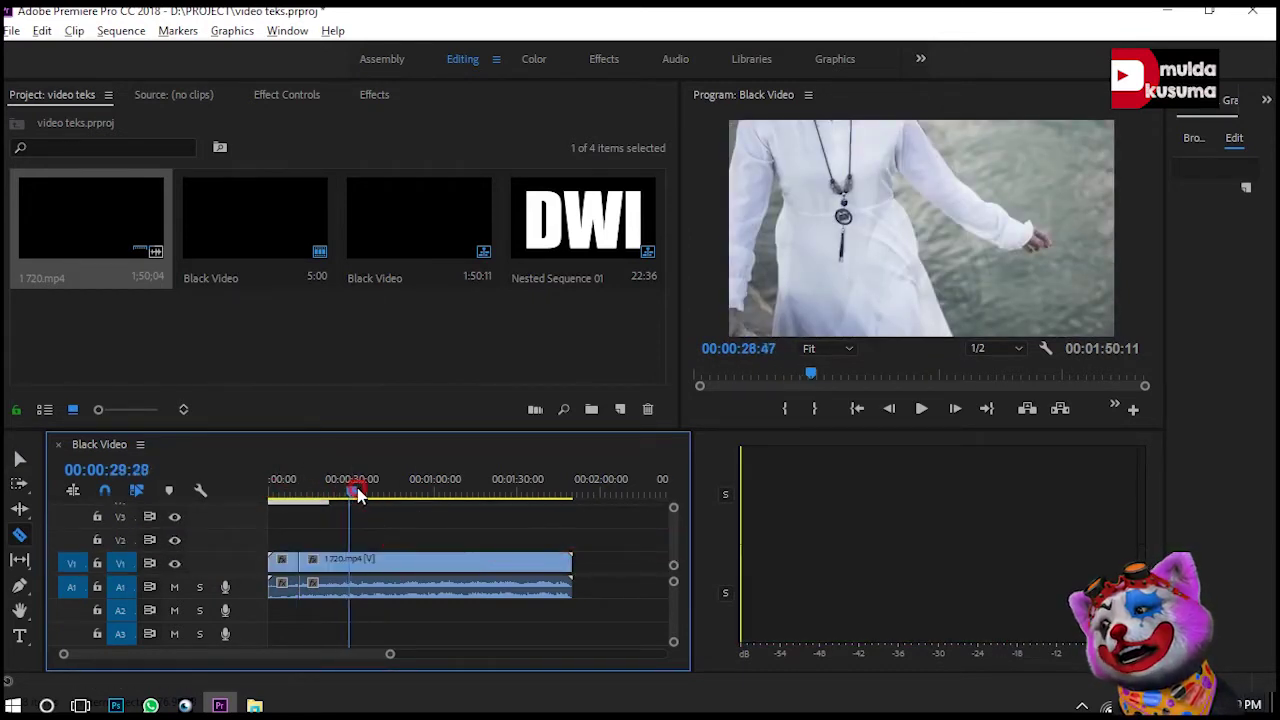
pyautogui.click(357, 491)
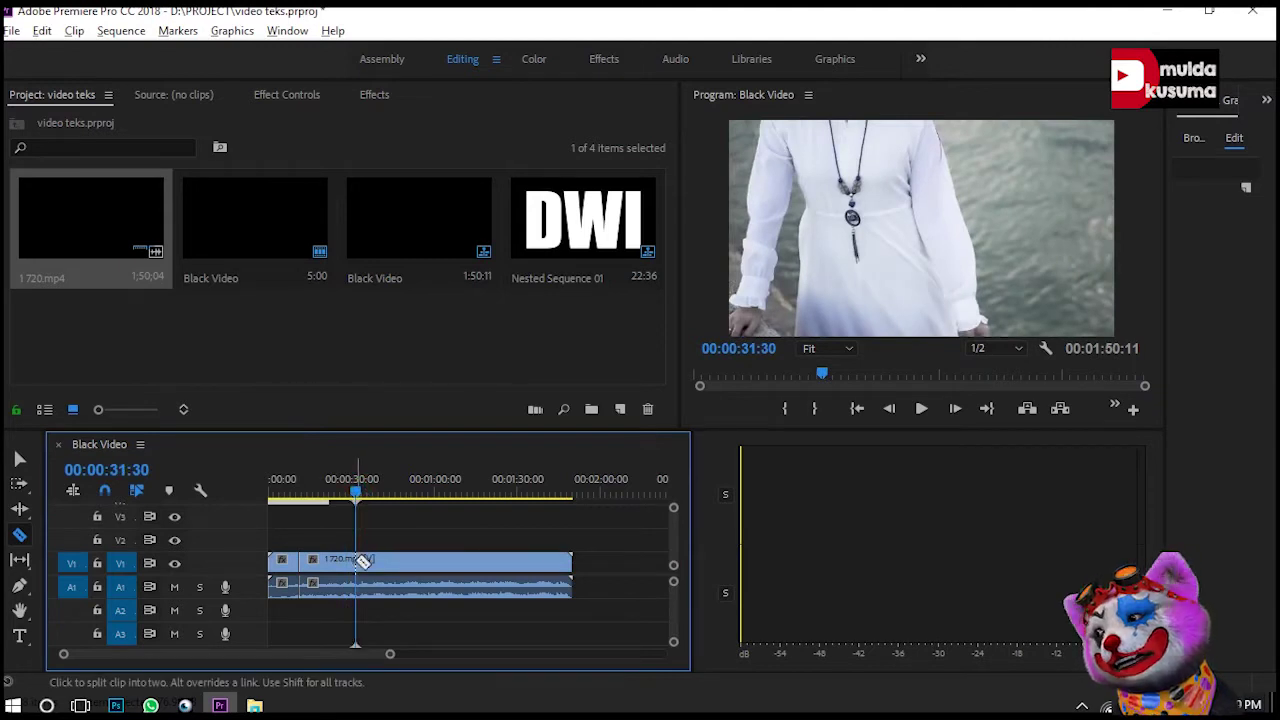
pyautogui.moveTo(368, 500); pyautogui.dragTo(352, 497)
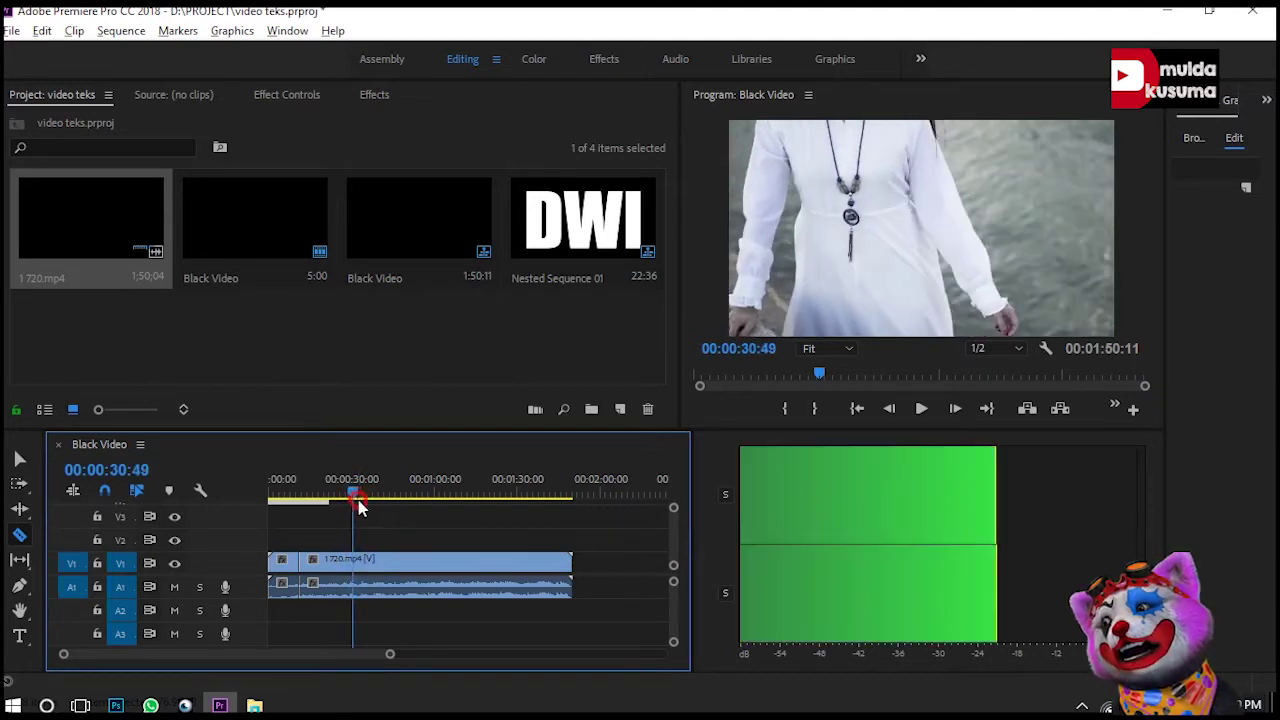
pyautogui.click(355, 562)
pyautogui.moveTo(354, 492)
pyautogui.mouseDown()
pyautogui.moveTo(414, 509)
pyautogui.moveTo(466, 497)
pyautogui.mouseUp()
pyautogui.click(361, 562)
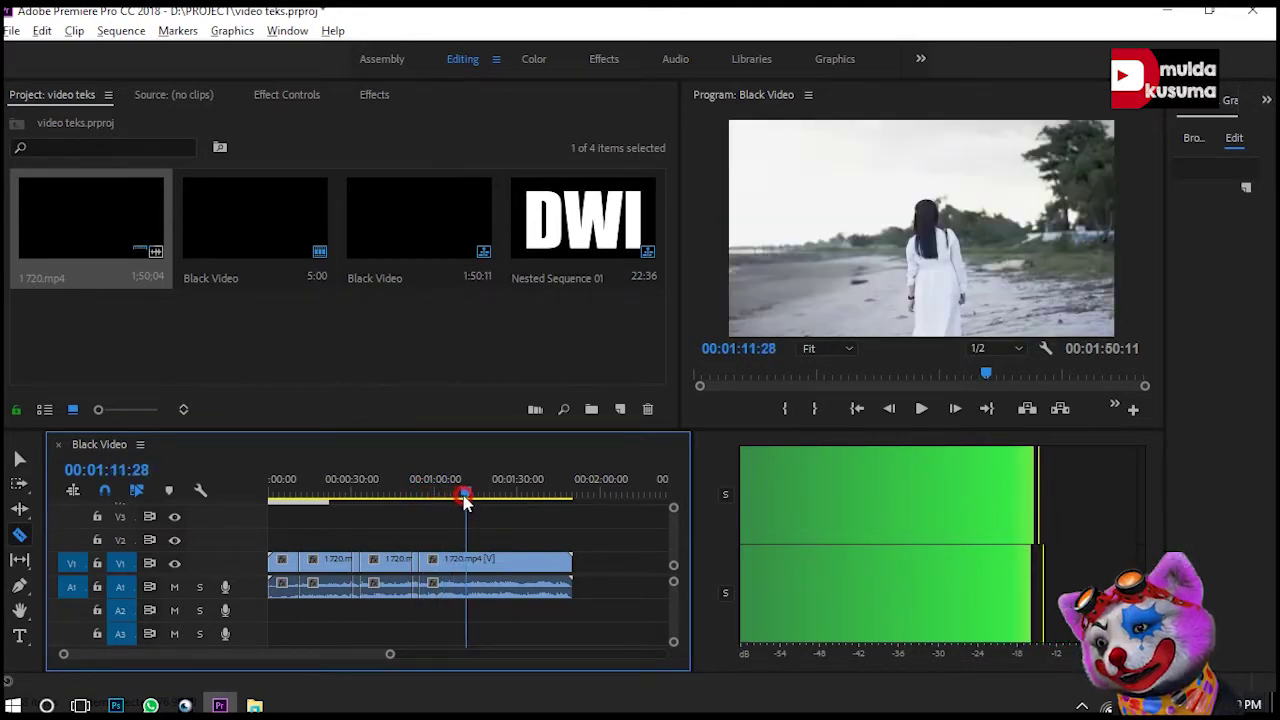
pyautogui.click(470, 560)
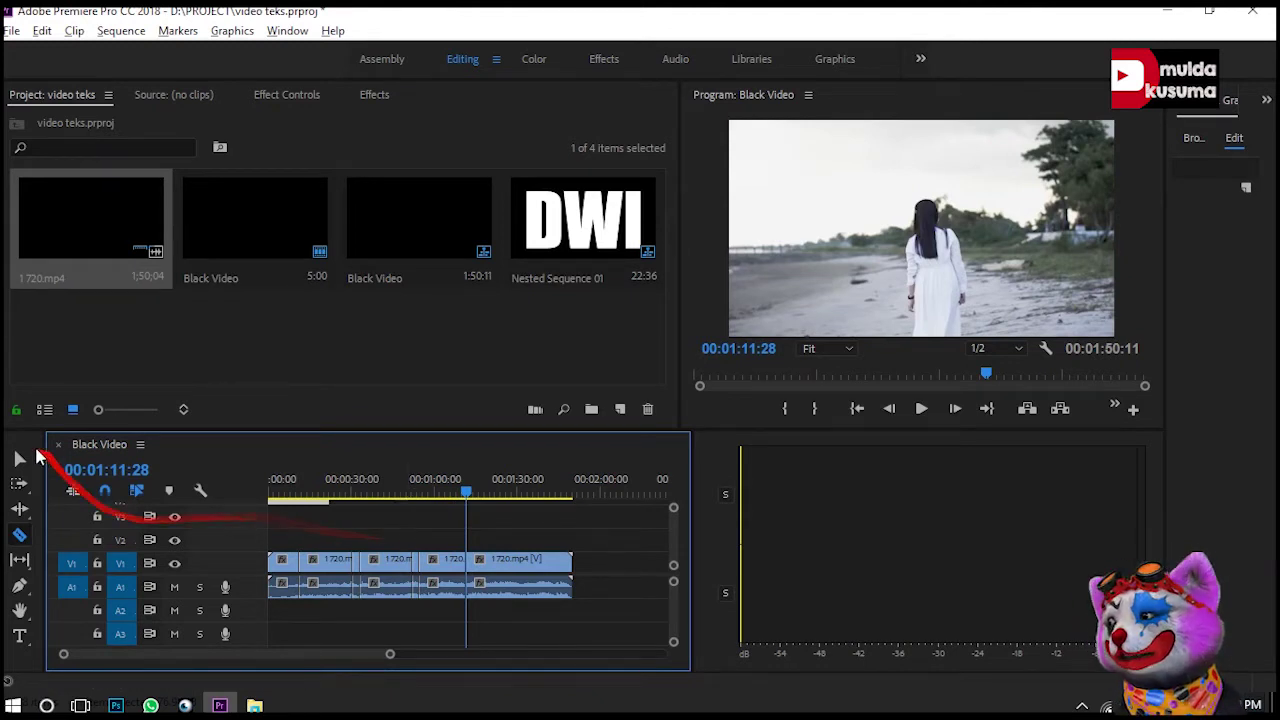
# Delete the short first piece, a short middle piece, and the footage past the playhead
pyautogui.click(20, 458)
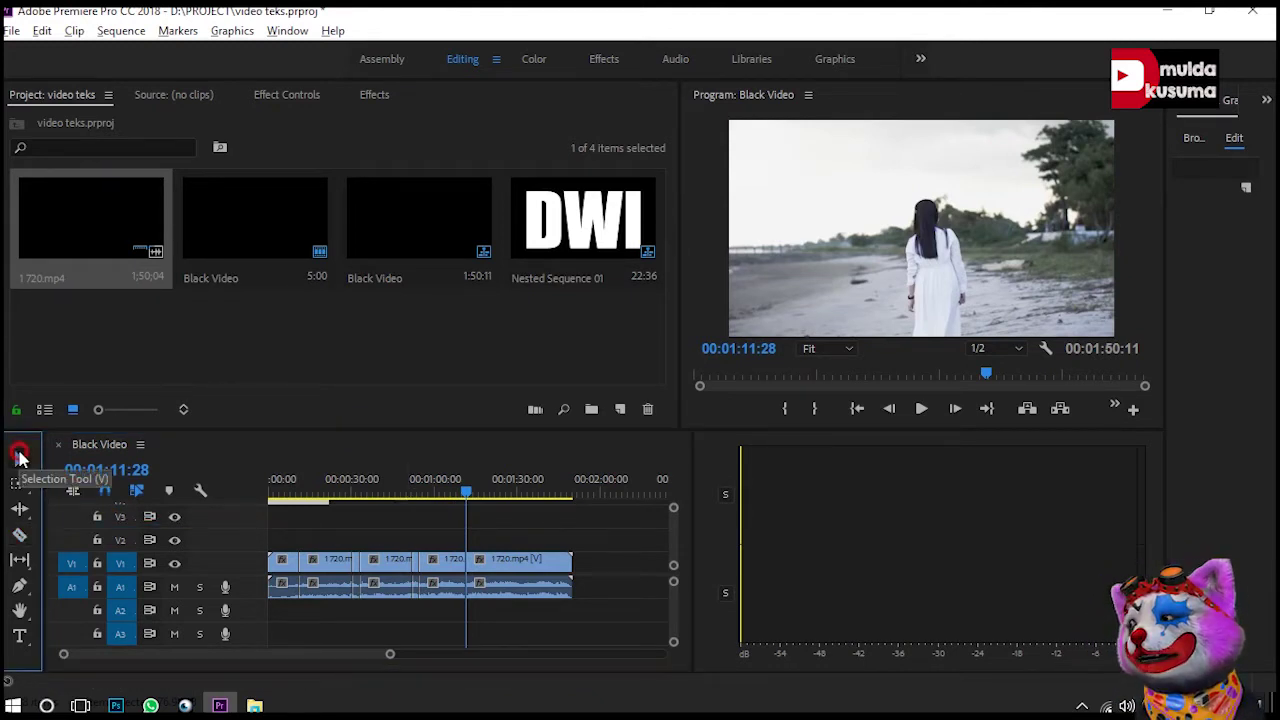
pyautogui.click(284, 562)
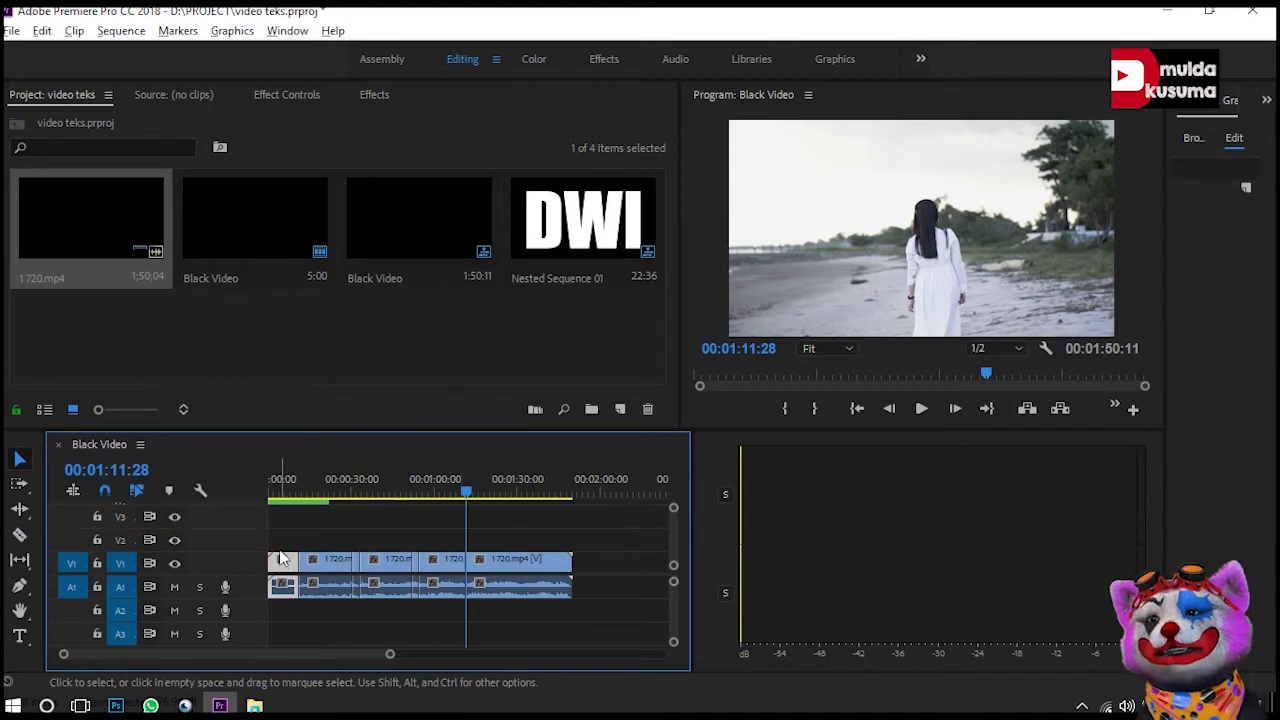
pyautogui.press('Delete')
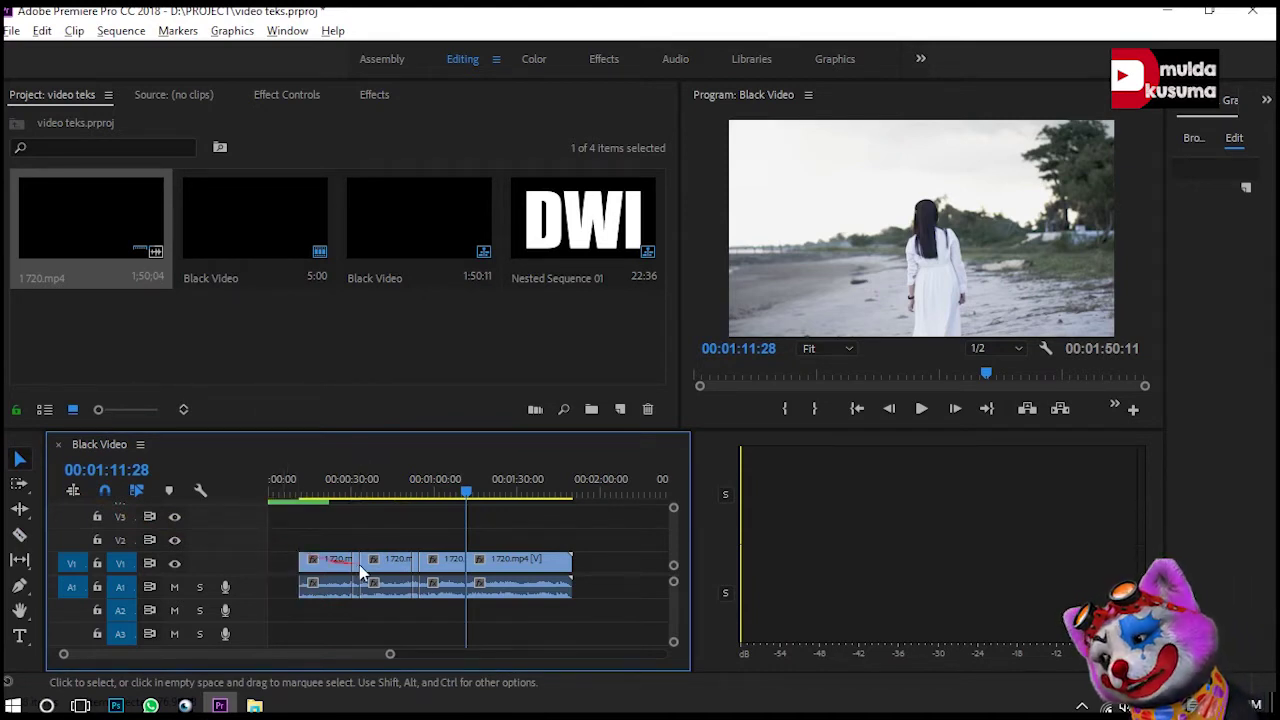
pyautogui.click(356, 562)
pyautogui.press('Delete')
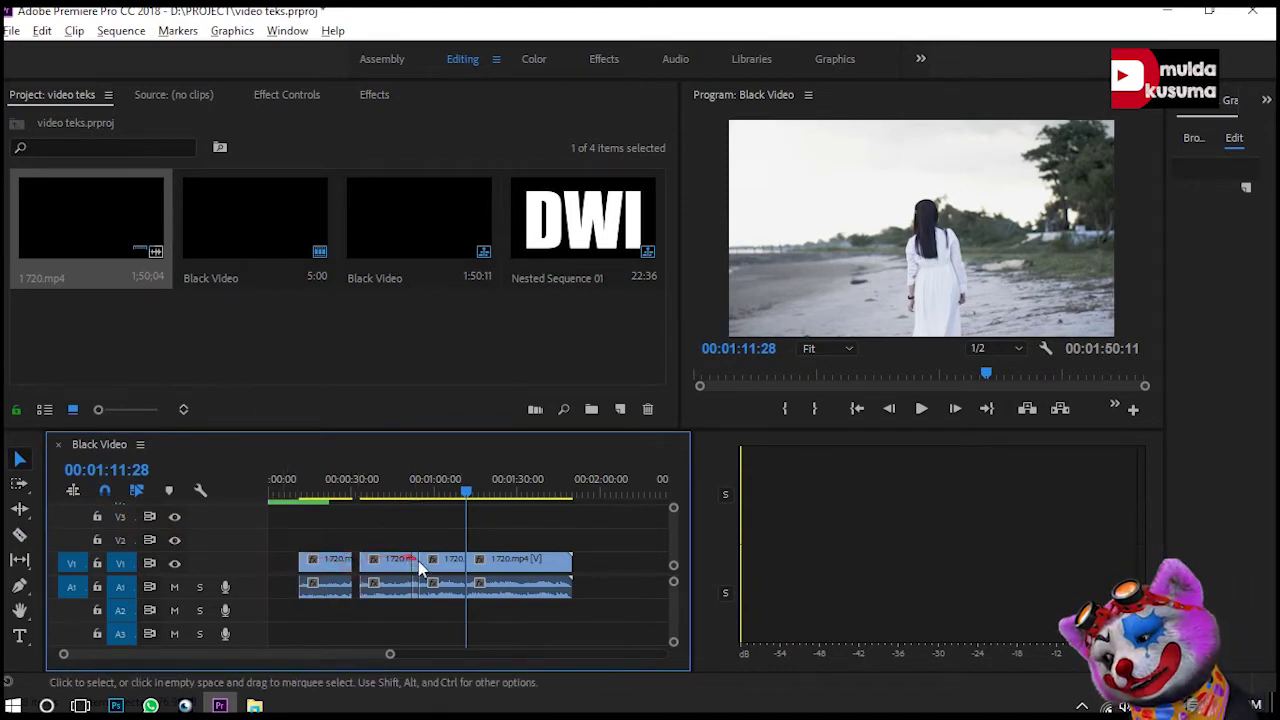
pyautogui.click(500, 562)
pyautogui.press('Delete')
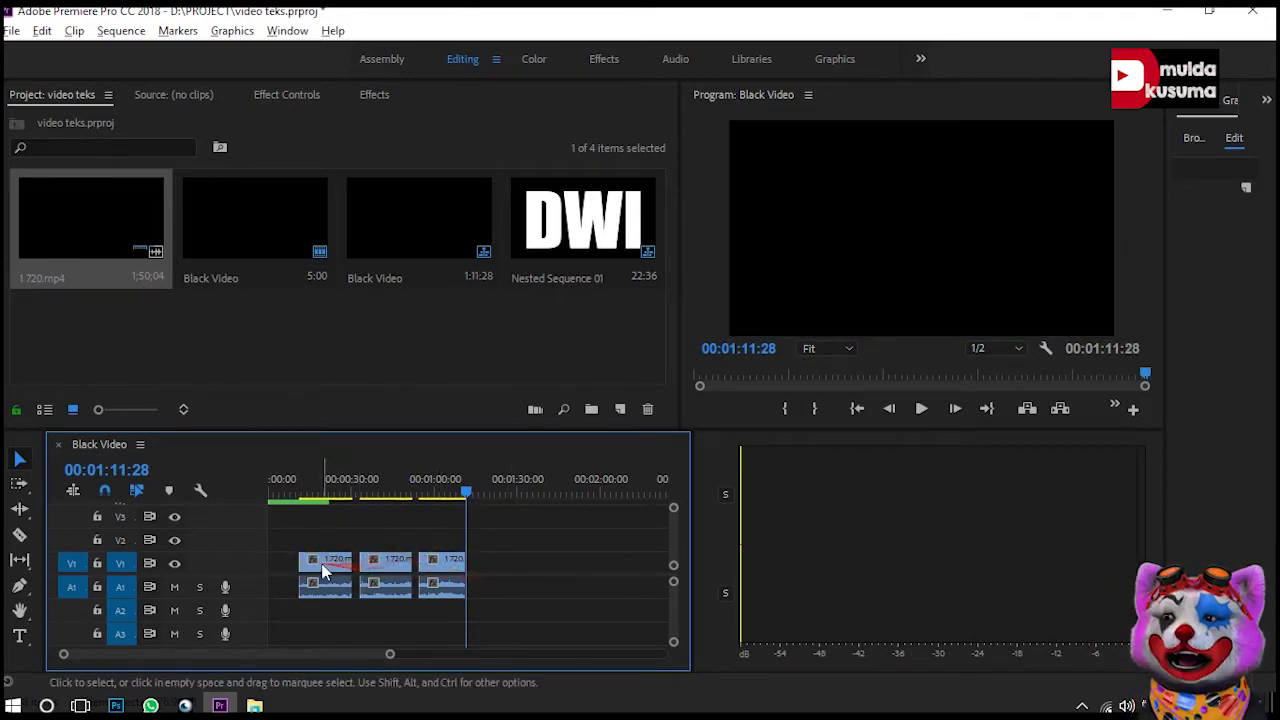
# Stack the three remaining beach clips at 00:00 on V1, V2 and V3
pyautogui.moveTo(325, 562)
pyautogui.mouseDown()
pyautogui.moveTo(295, 520)
pyautogui.moveTo(286, 575)
pyautogui.mouseUp()
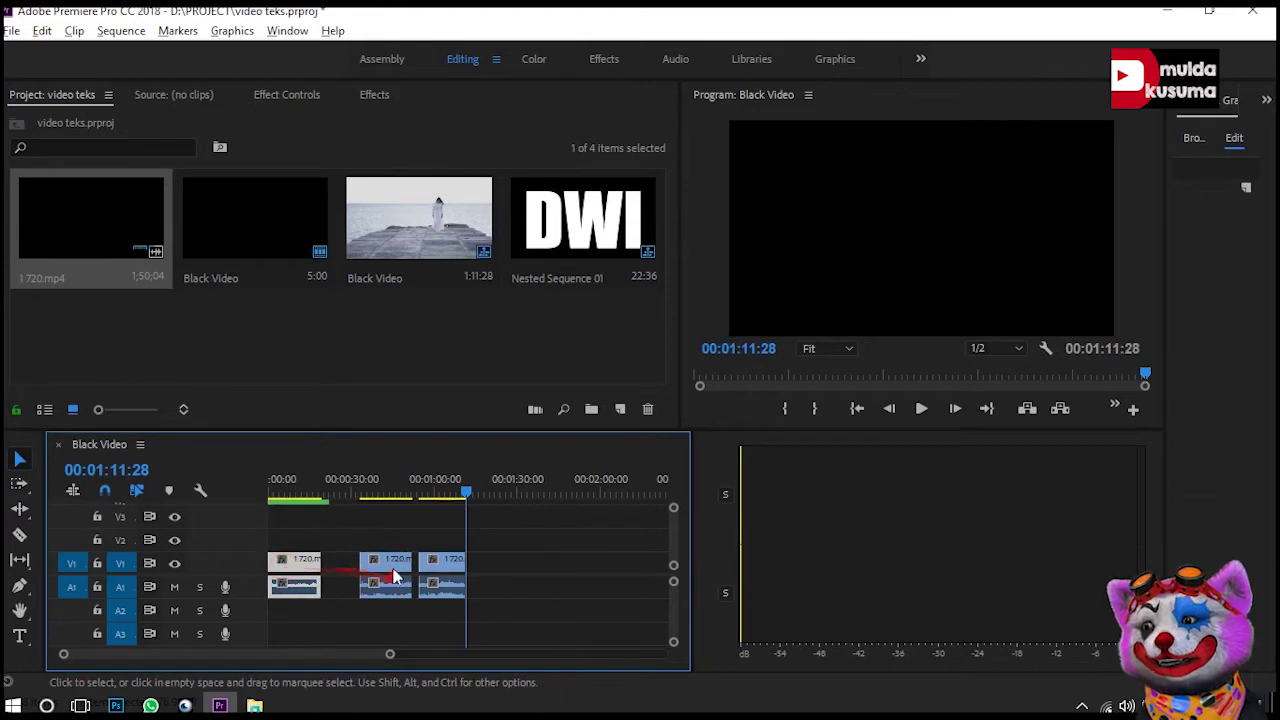
pyautogui.moveTo(387, 570); pyautogui.dragTo(300, 548)
pyautogui.moveTo(440, 570)
pyautogui.mouseDown()
pyautogui.moveTo(285, 527)
pyautogui.moveTo(314, 516)
pyautogui.moveTo(303, 531)
pyautogui.mouseUp()
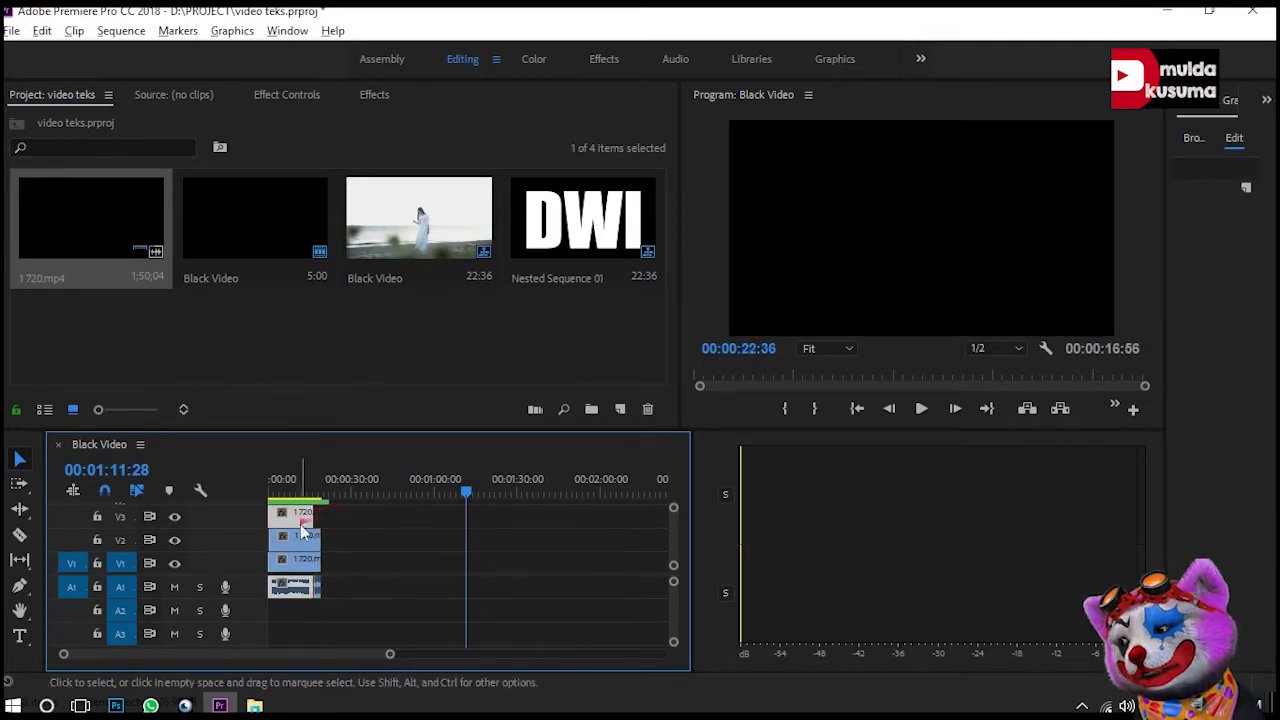
# Unlink the audio from the stacked beach clips and delete it from A1
pyautogui.rightClick(305, 592)
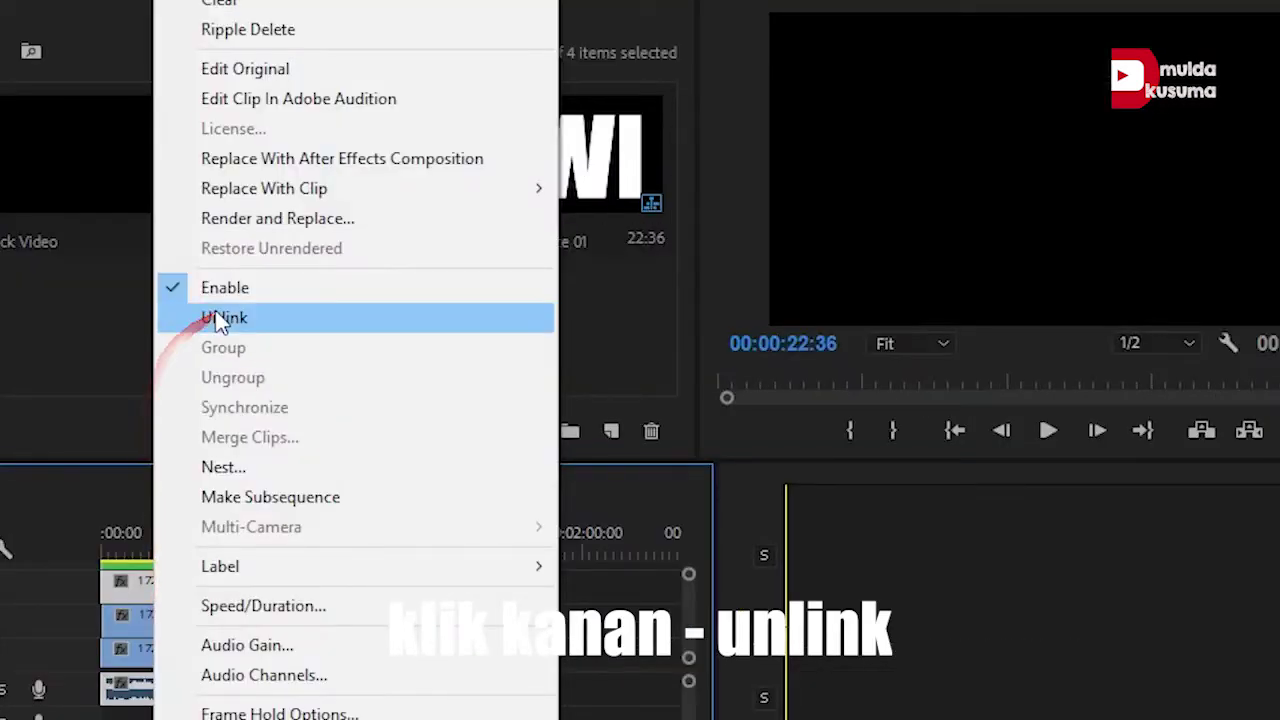
pyautogui.click(350, 330)
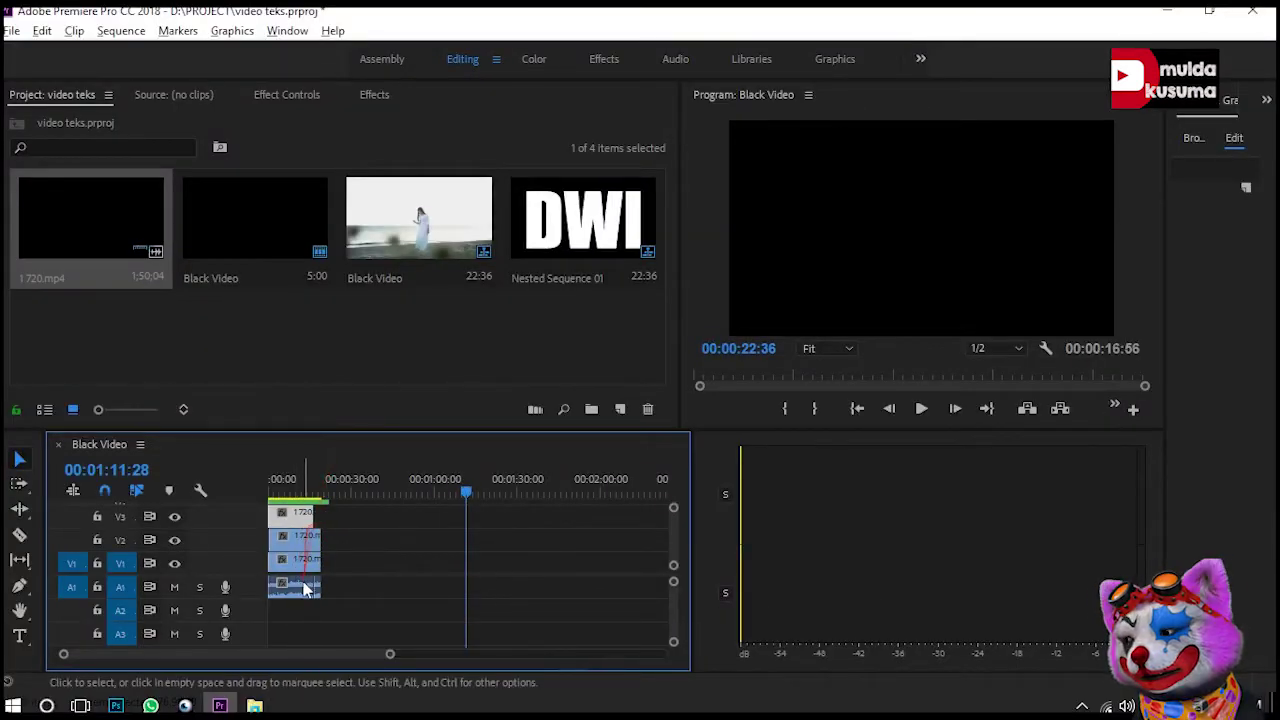
pyautogui.click(303, 590)
pyautogui.click(300, 588)
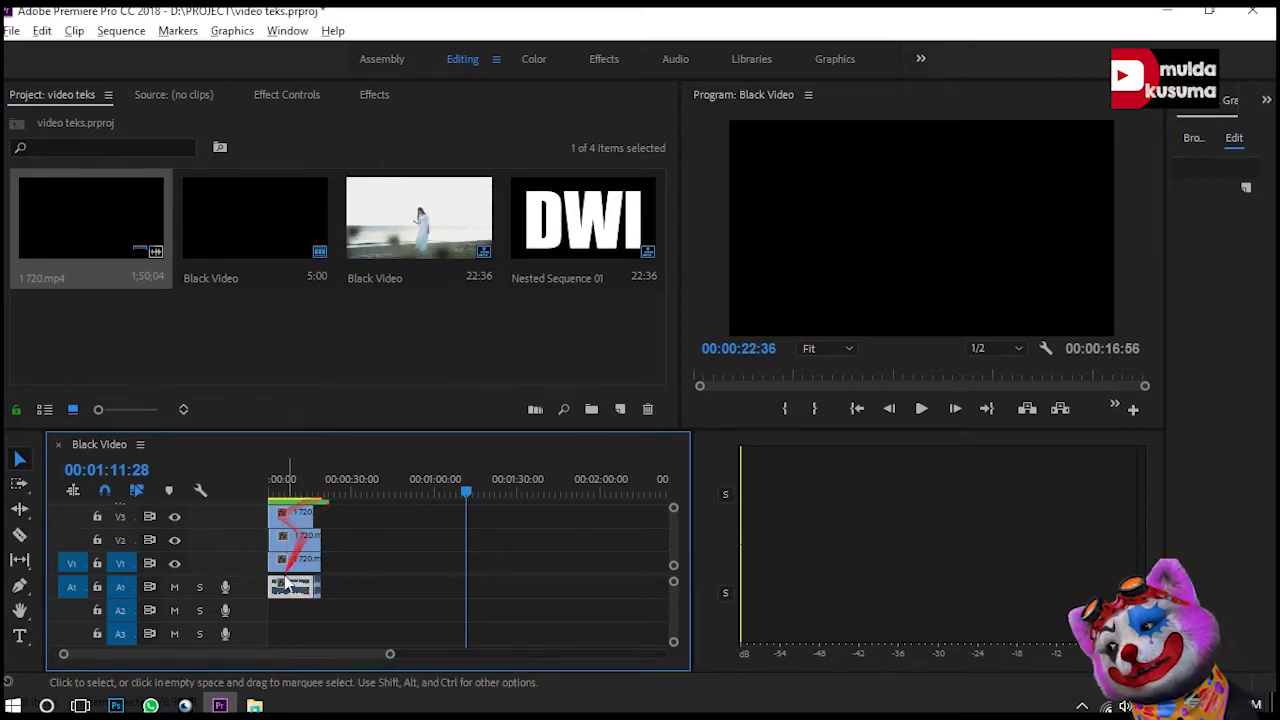
pyautogui.press('Delete')
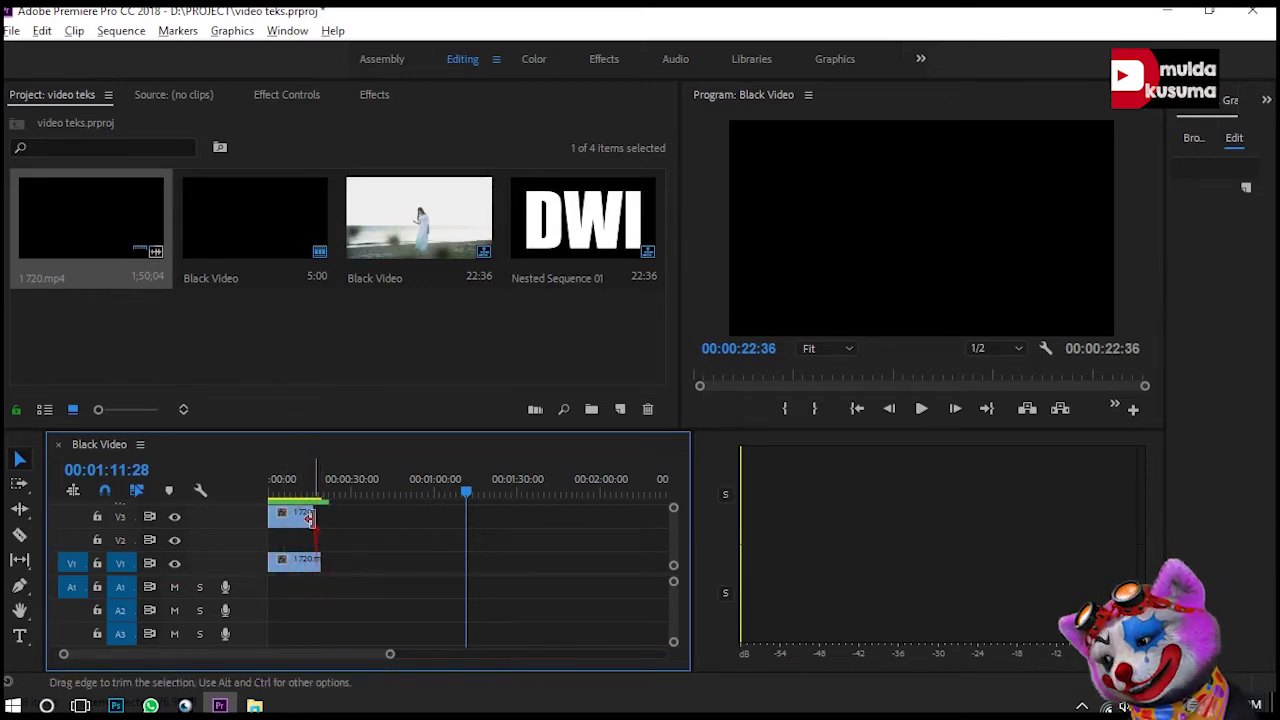
pyautogui.rightClick(315, 588)
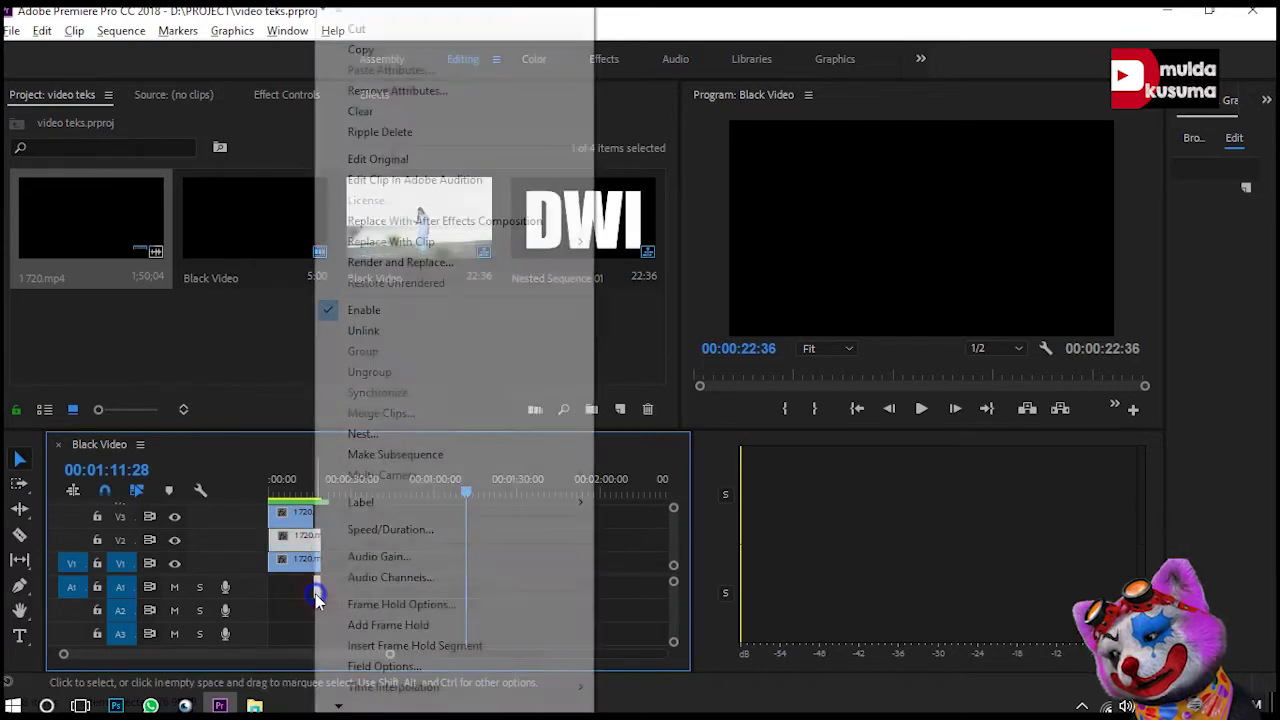
pyautogui.click(362, 340)
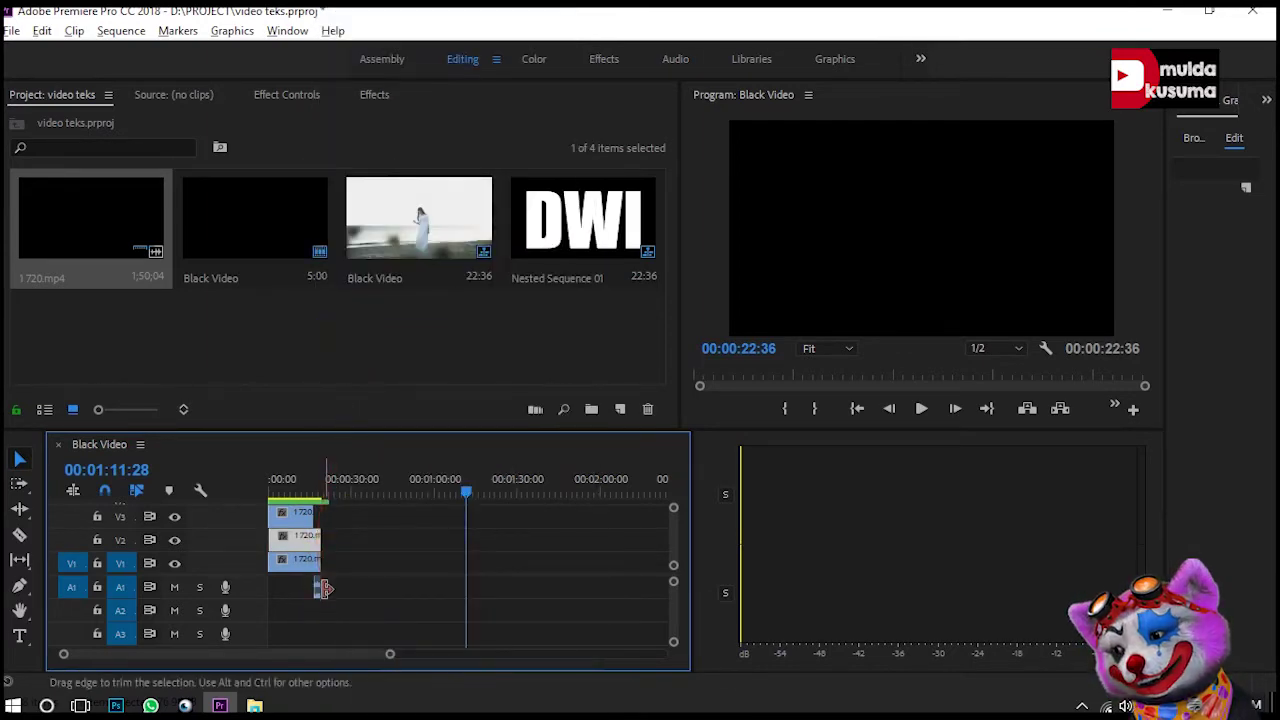
pyautogui.click(318, 591)
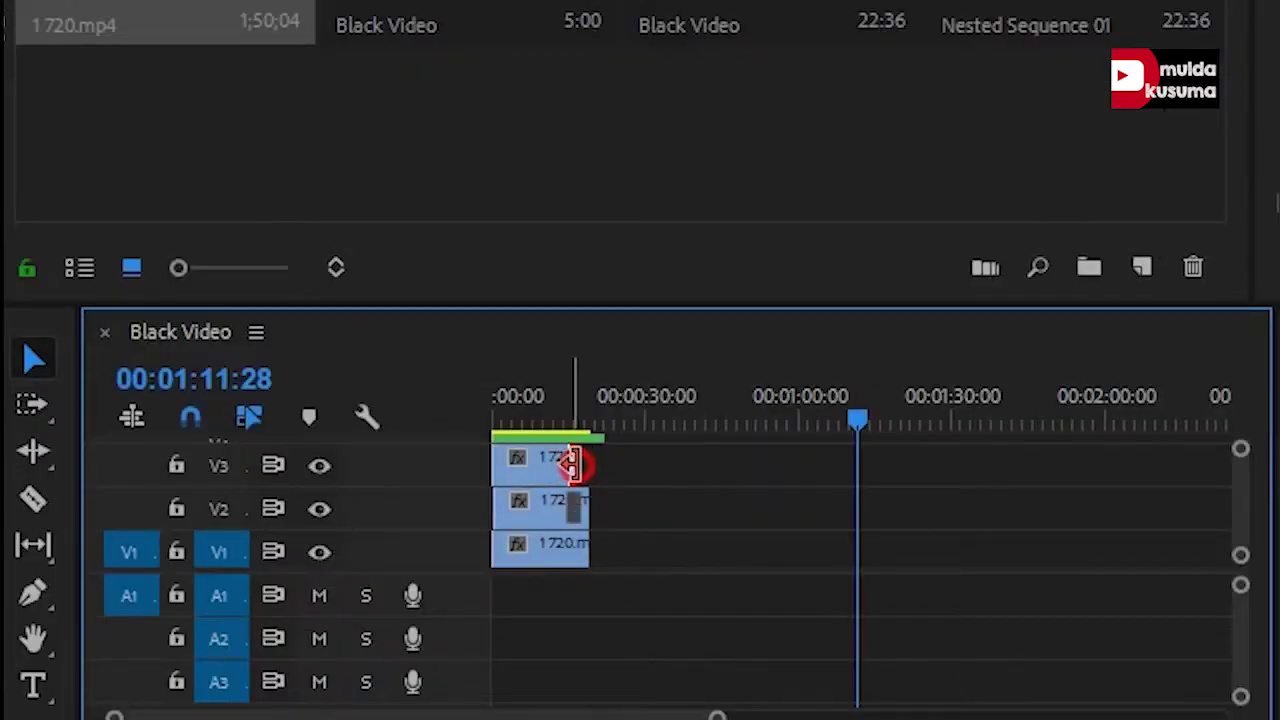
# Trim Nested Sequence 01 on V4 to end with the beach clips, then preview from the start
pyautogui.moveTo(320, 520); pyautogui.dragTo(313, 526)
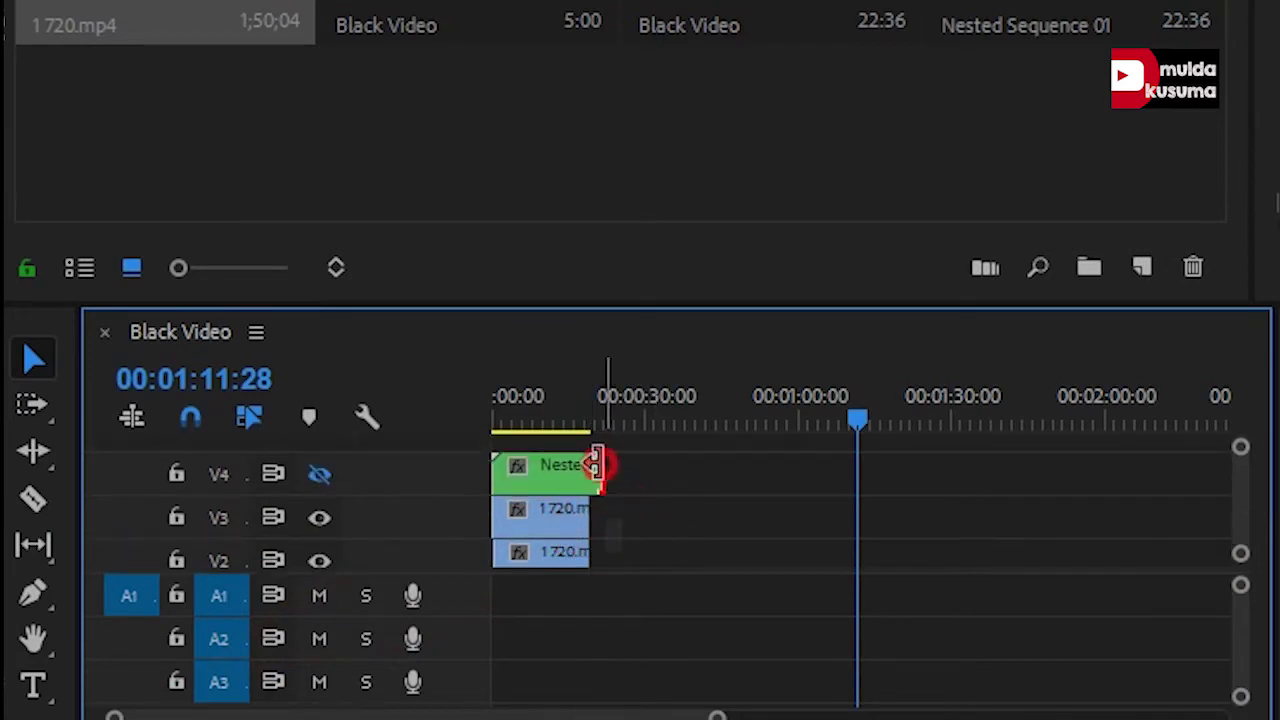
pyautogui.moveTo(602, 465); pyautogui.dragTo(589, 465)
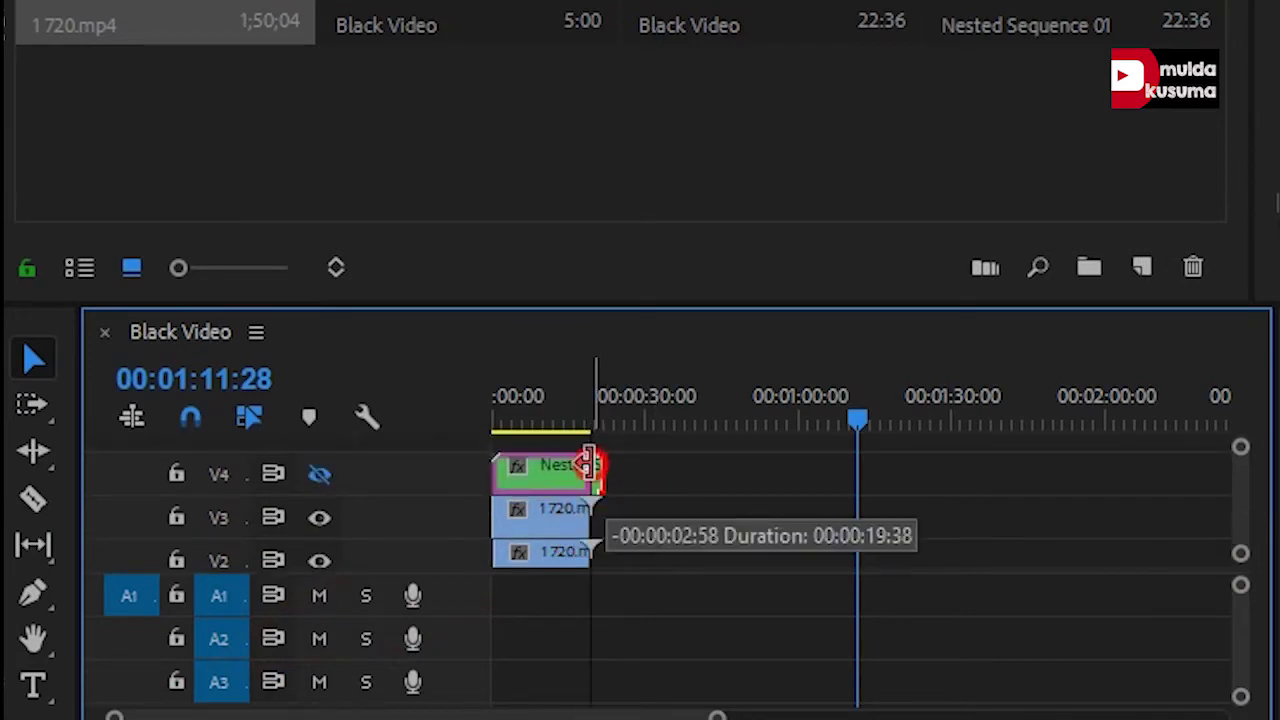
pyautogui.click(575, 412)
pyautogui.click(482, 507)
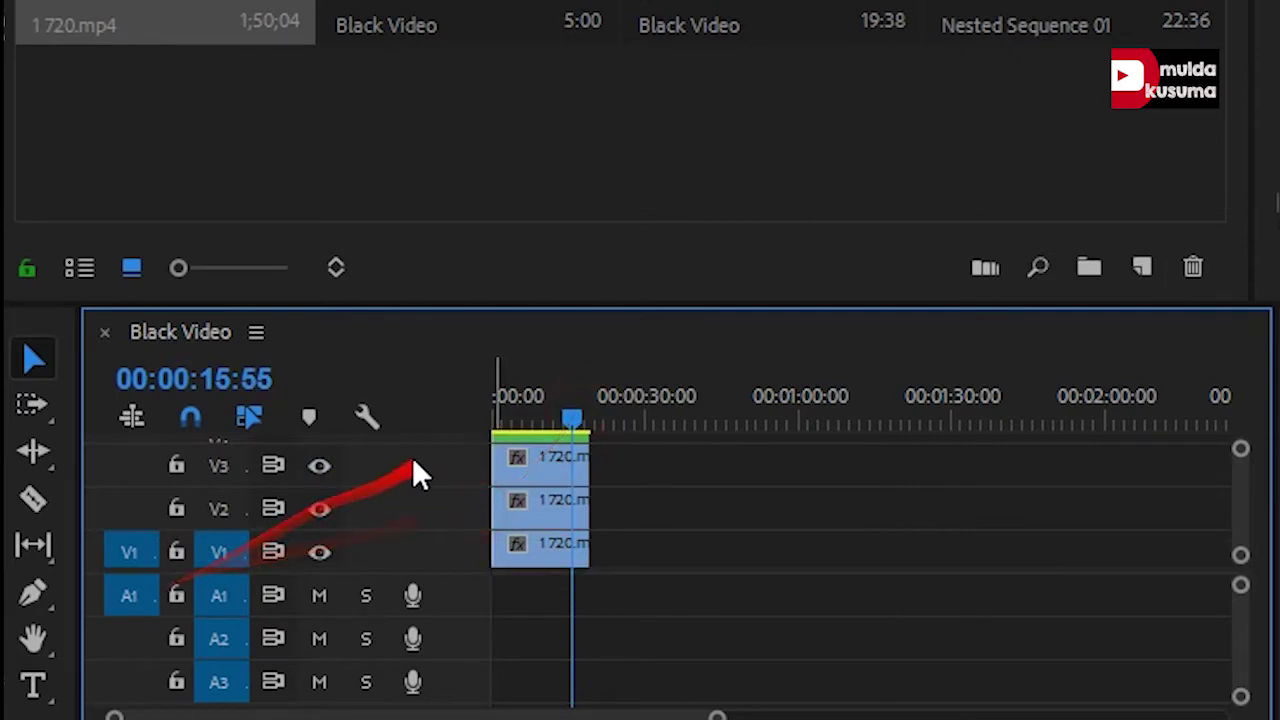
pyautogui.moveTo(535, 418); pyautogui.dragTo(434, 423)
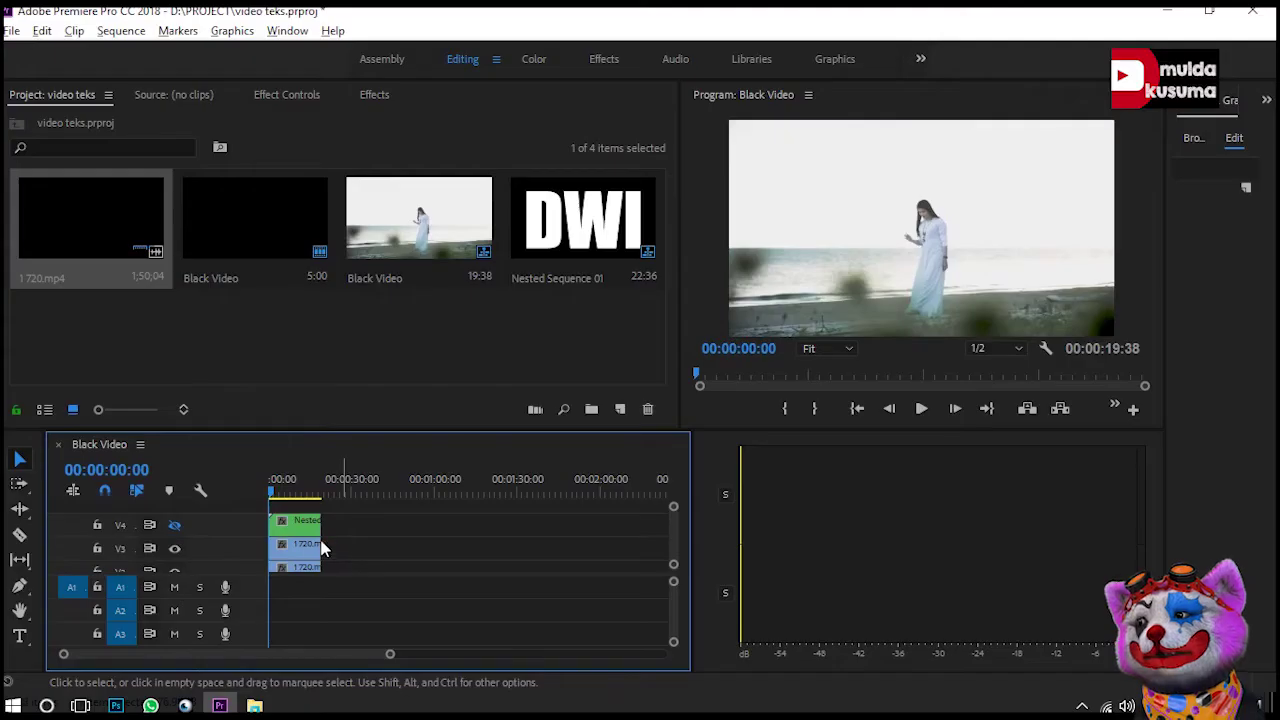
pyautogui.press('space')
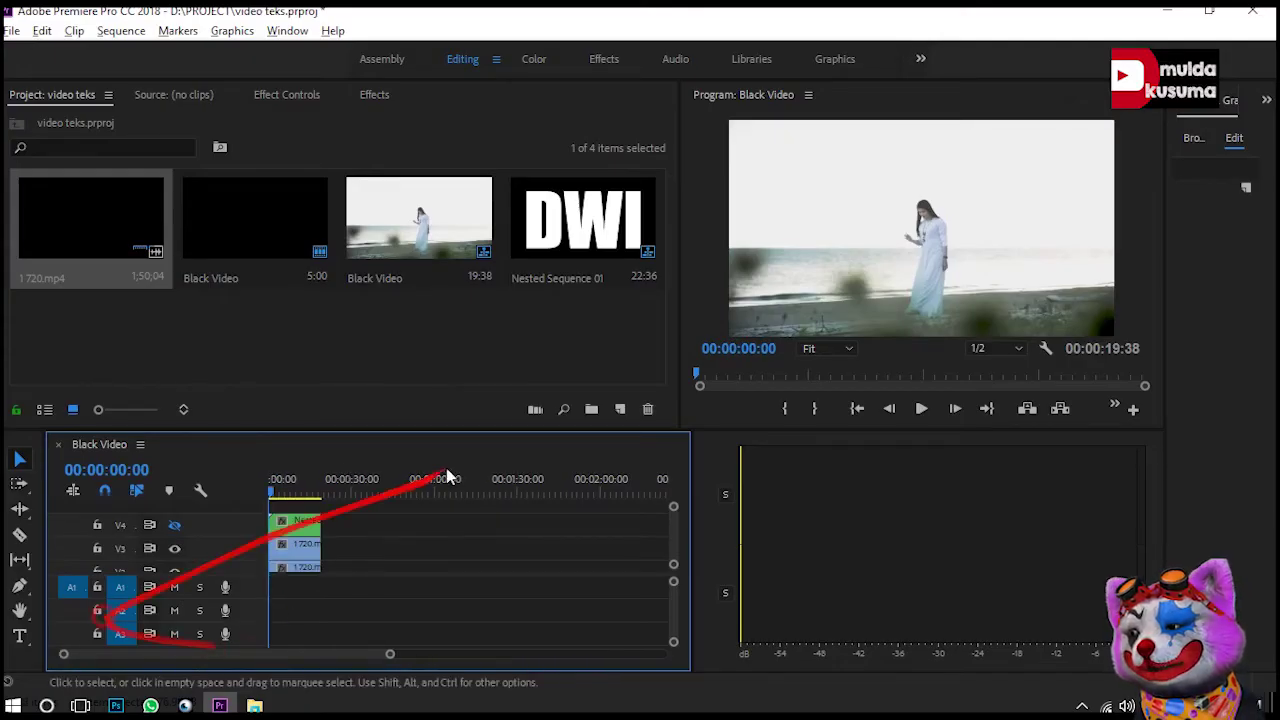
pyautogui.scroll(1, 332, 560)
# Scrub back toward the start and re-enable V4's track output so the white DWI title shows
pyautogui.scroll(2, 372, 545)
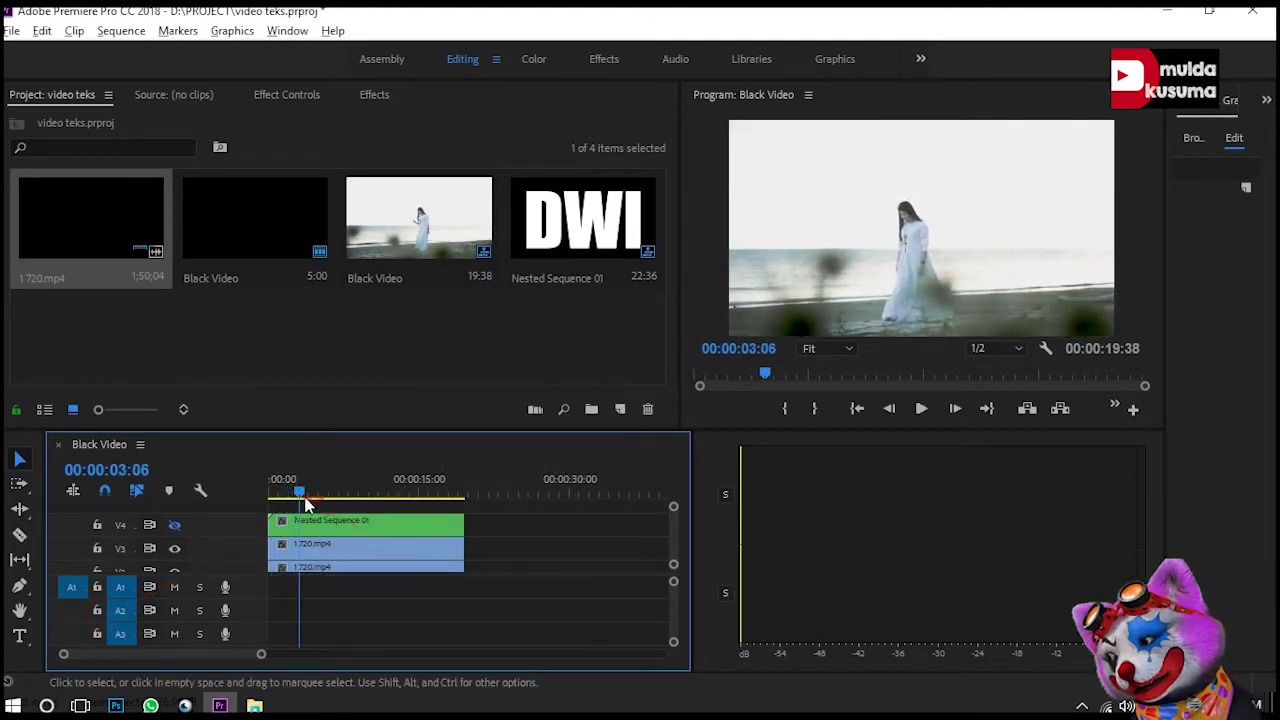
pyautogui.moveTo(296, 496)
pyautogui.mouseDown()
pyautogui.moveTo(311, 505)
pyautogui.moveTo(271, 505)
pyautogui.mouseUp()
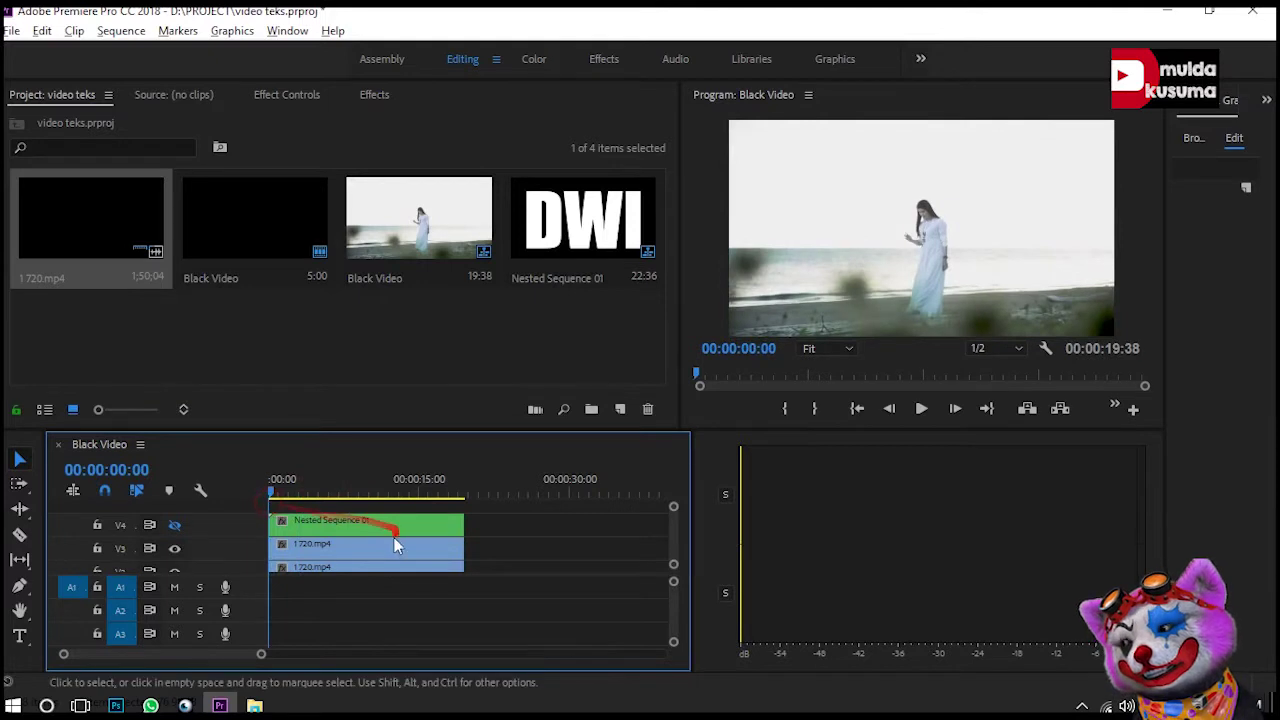
pyautogui.click(348, 530)
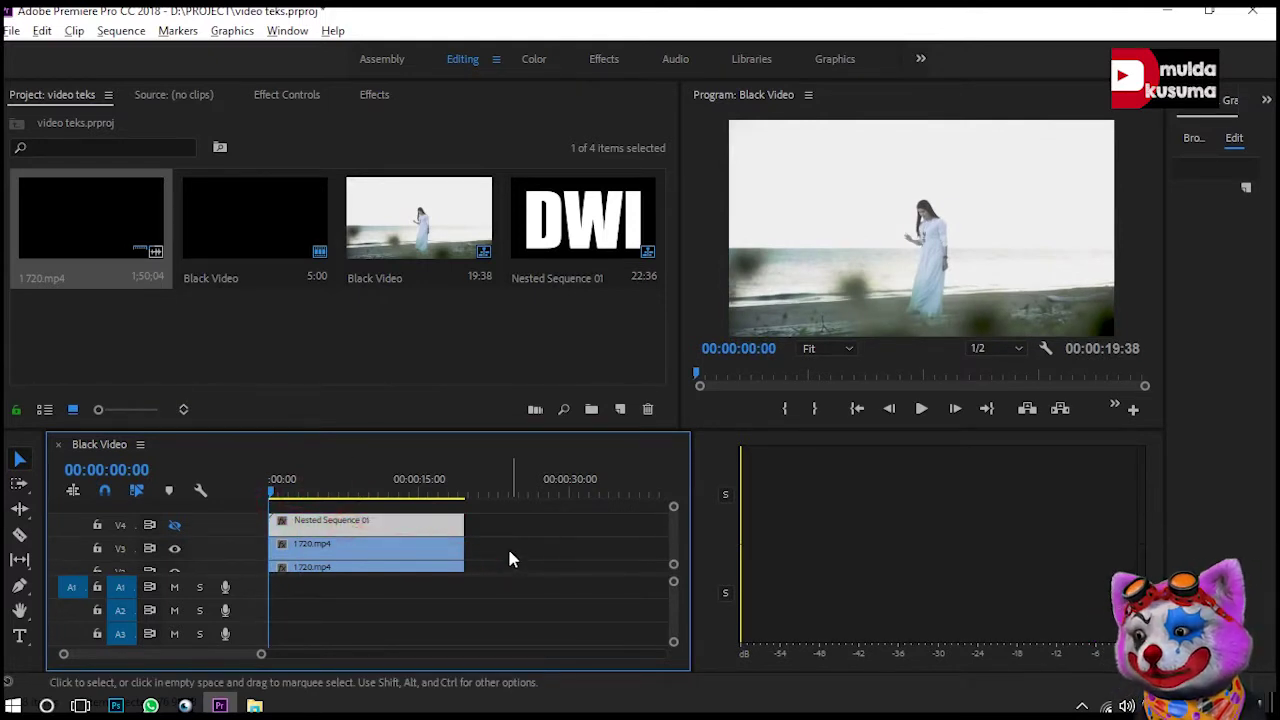
pyautogui.moveTo(669, 549); pyautogui.dragTo(675, 529)
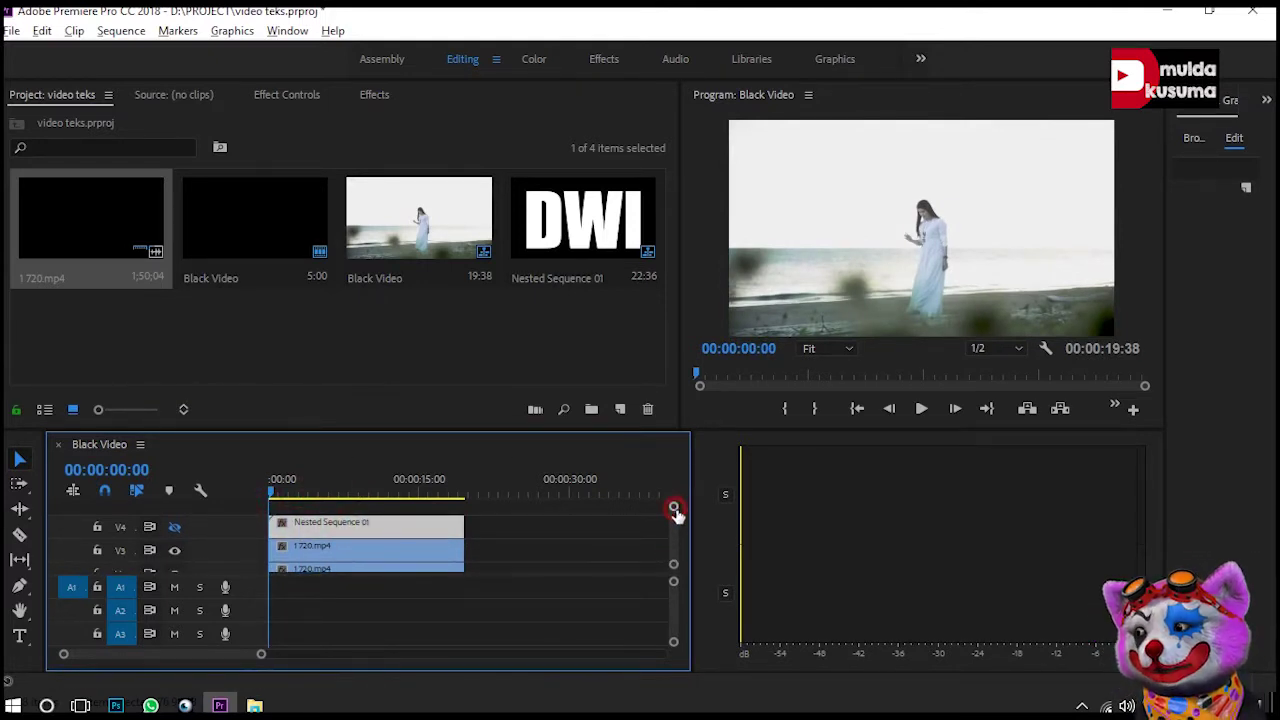
pyautogui.scroll(-3, 435, 545)
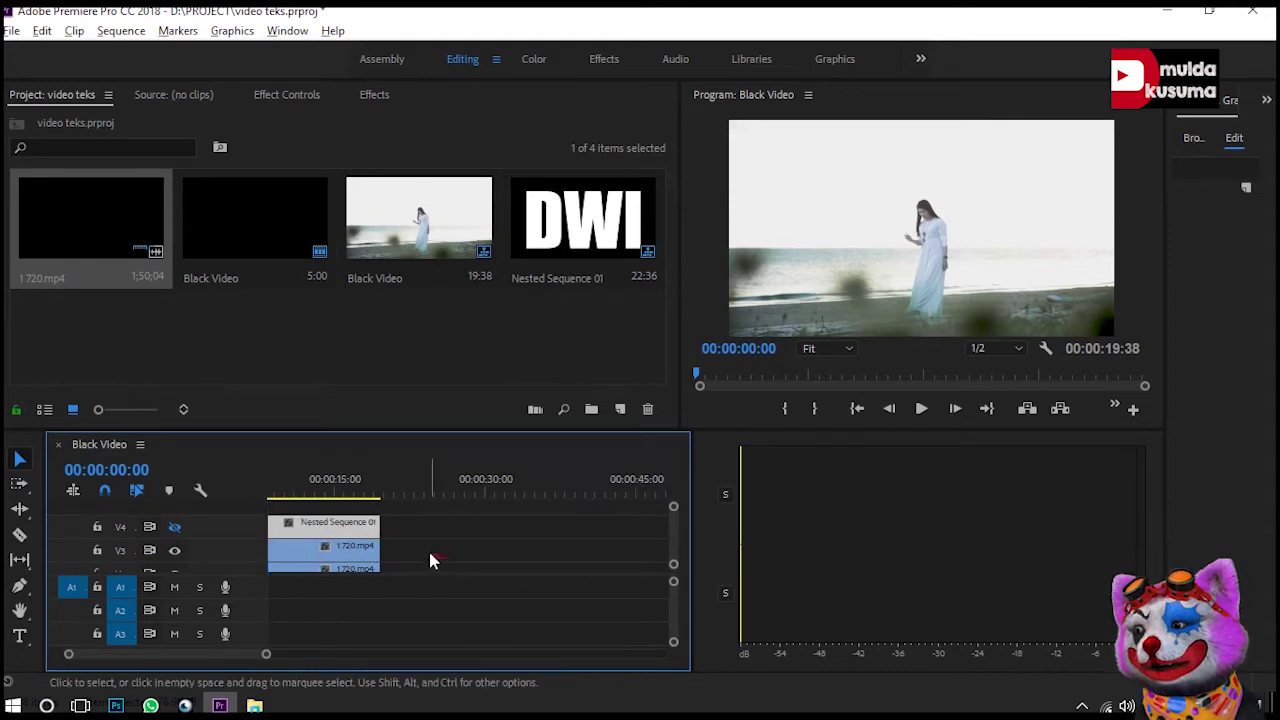
pyautogui.scroll(3, 432, 560)
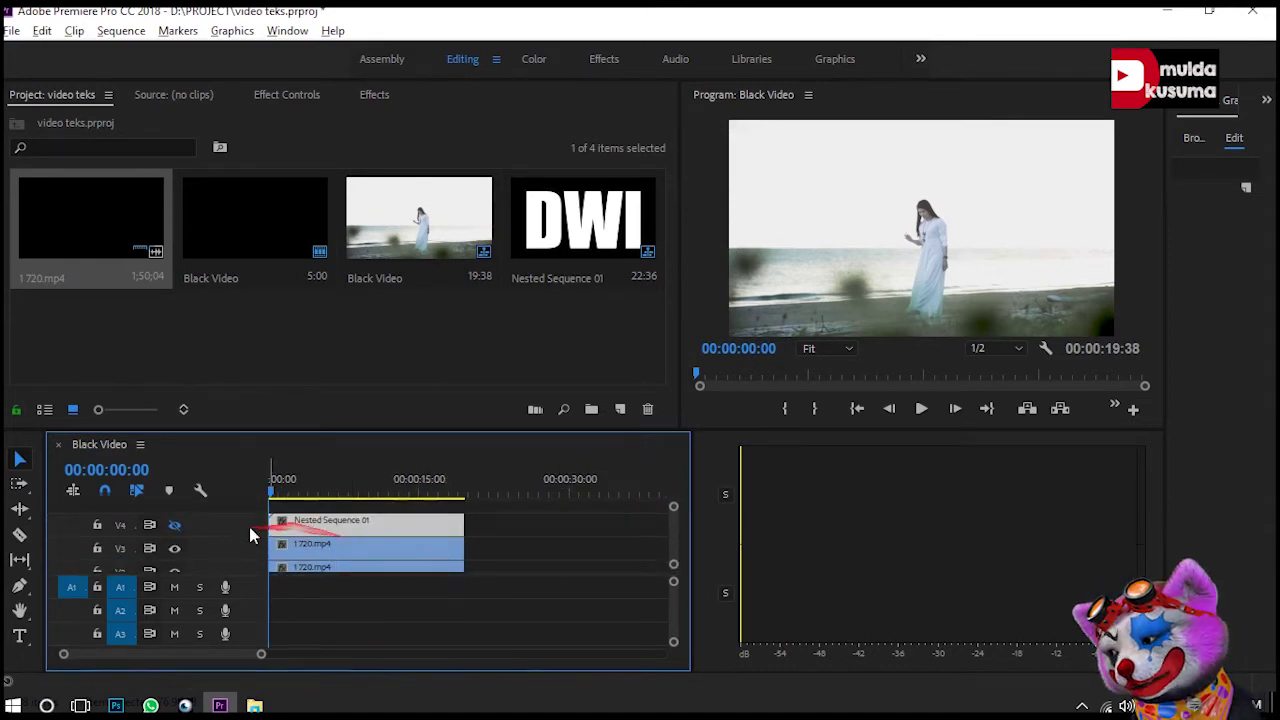
pyautogui.click(175, 525)
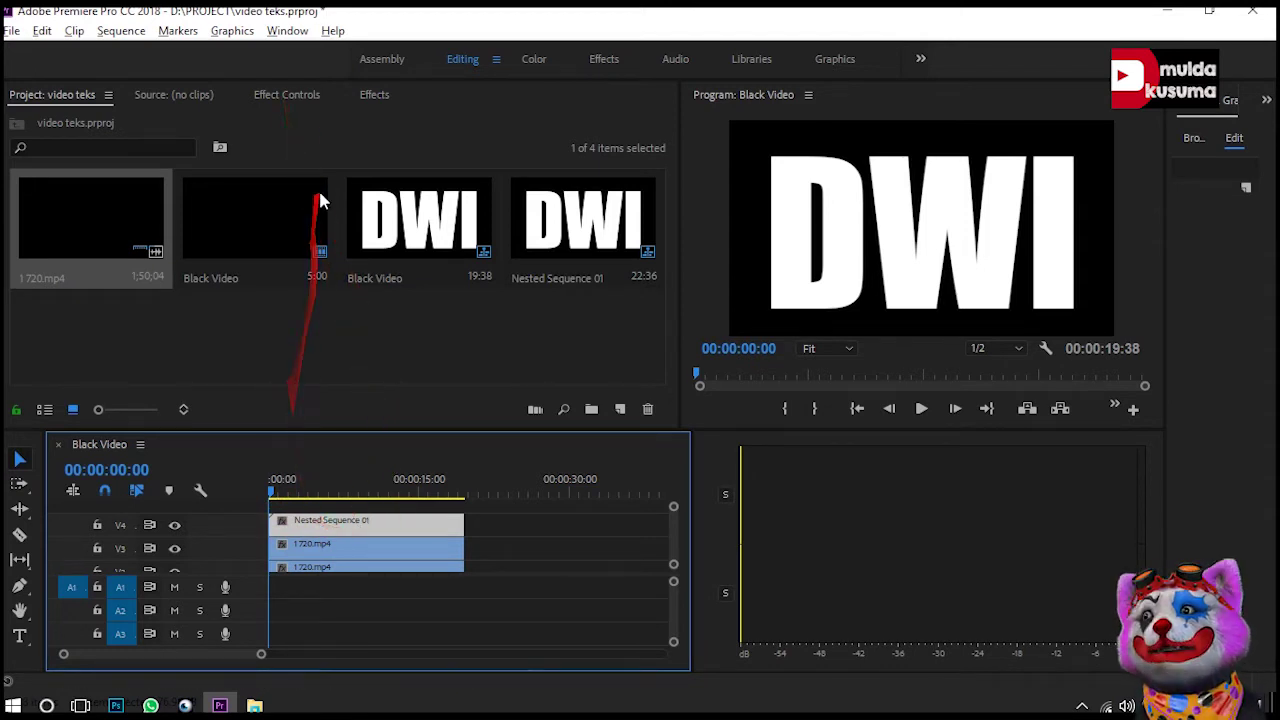
# Set Nested Sequence 01's Opacity blend mode to Multiply so the footage fills the letters
pyautogui.click(298, 97)
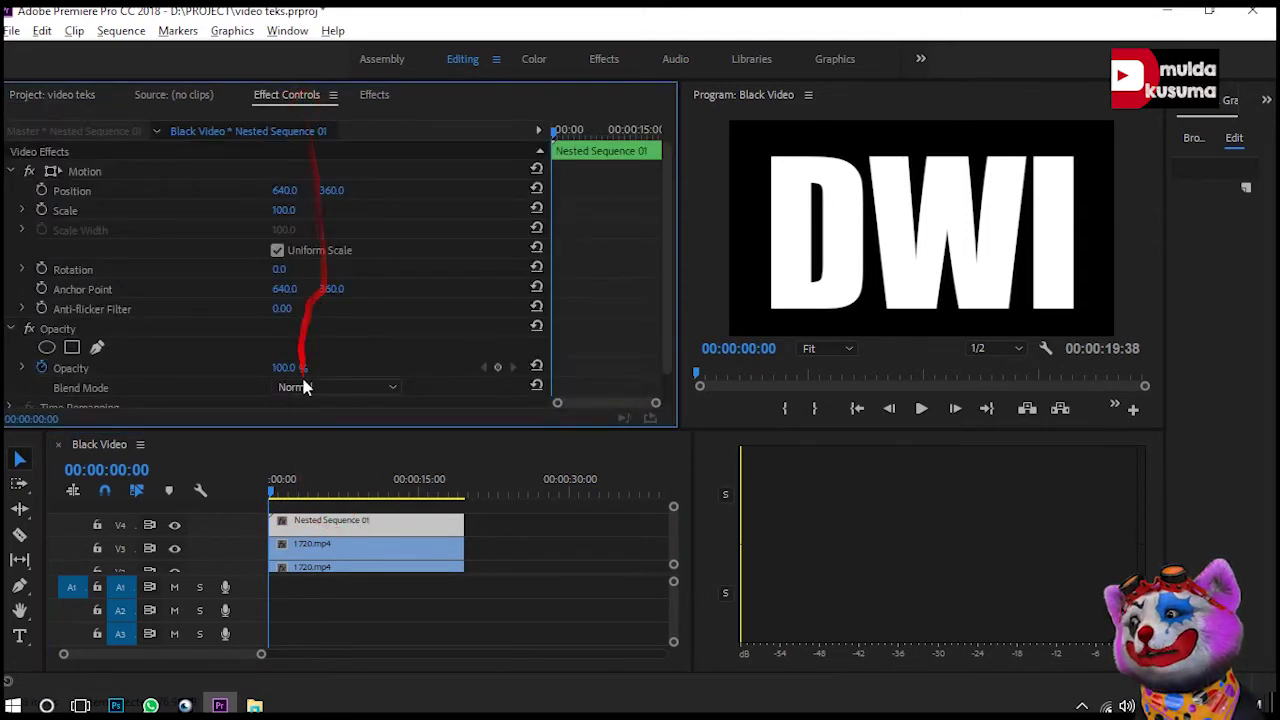
pyautogui.click(338, 386)
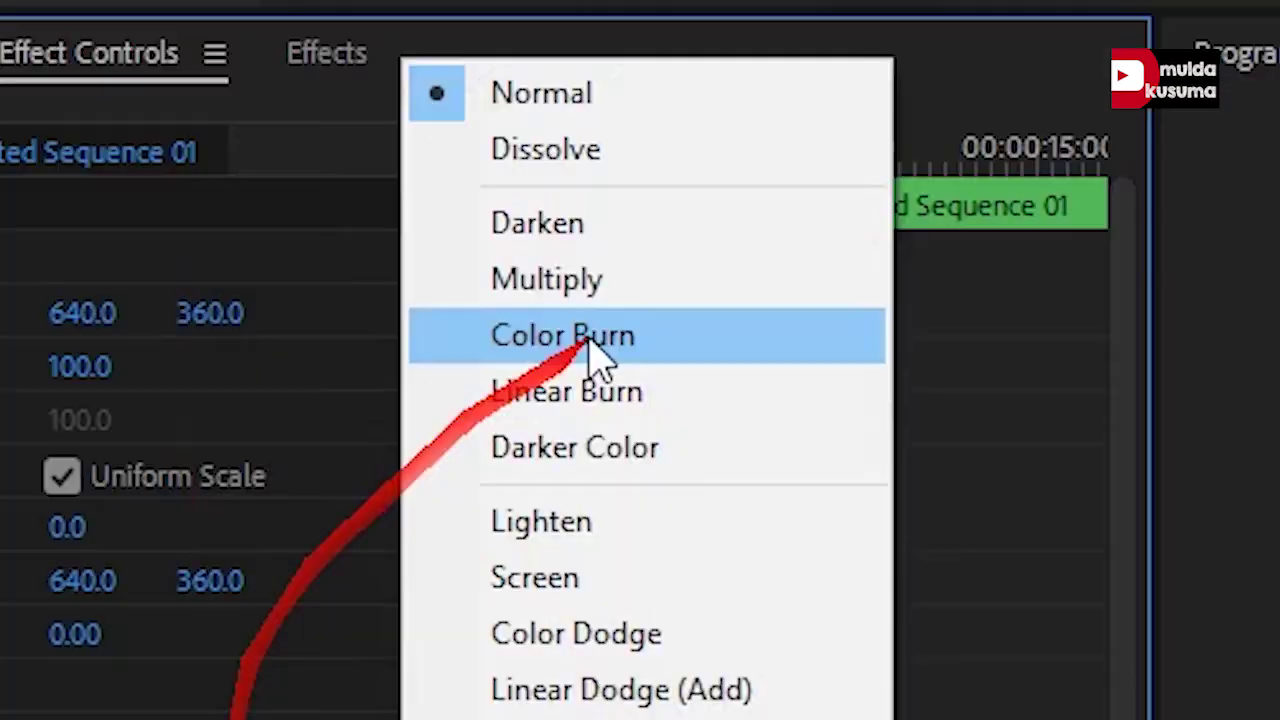
pyautogui.click(595, 283)
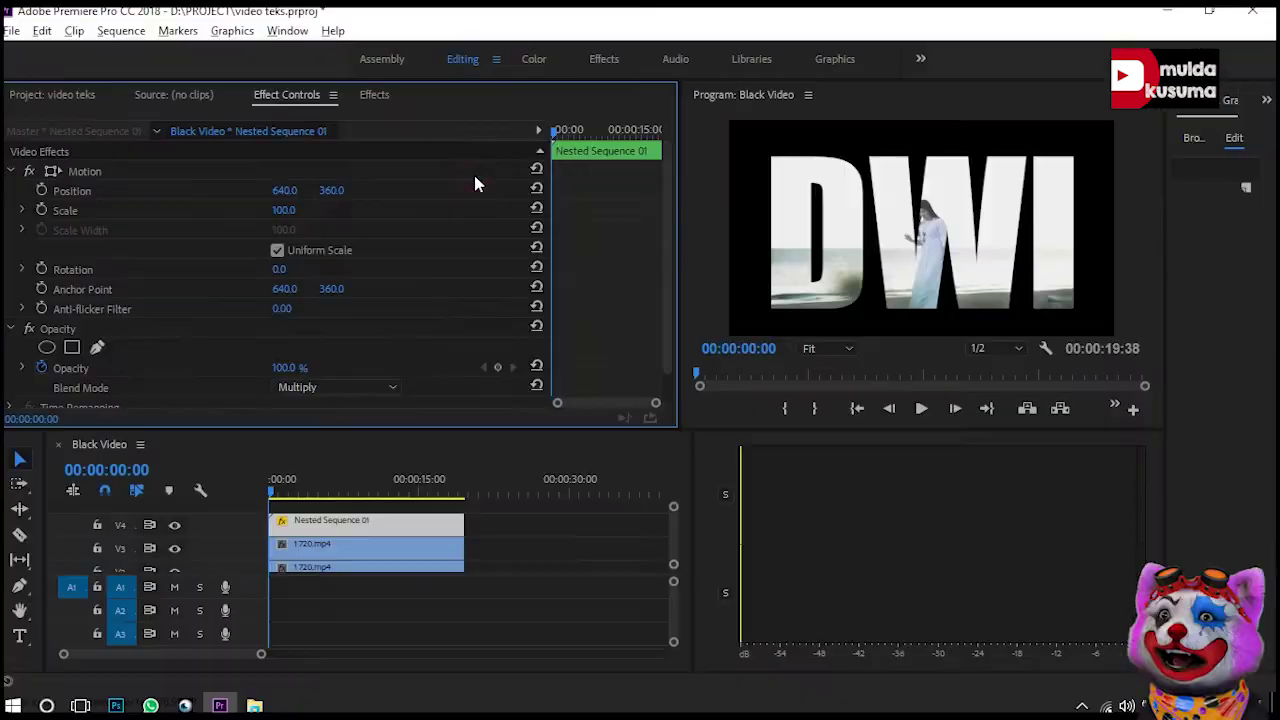
pyautogui.click(324, 544)
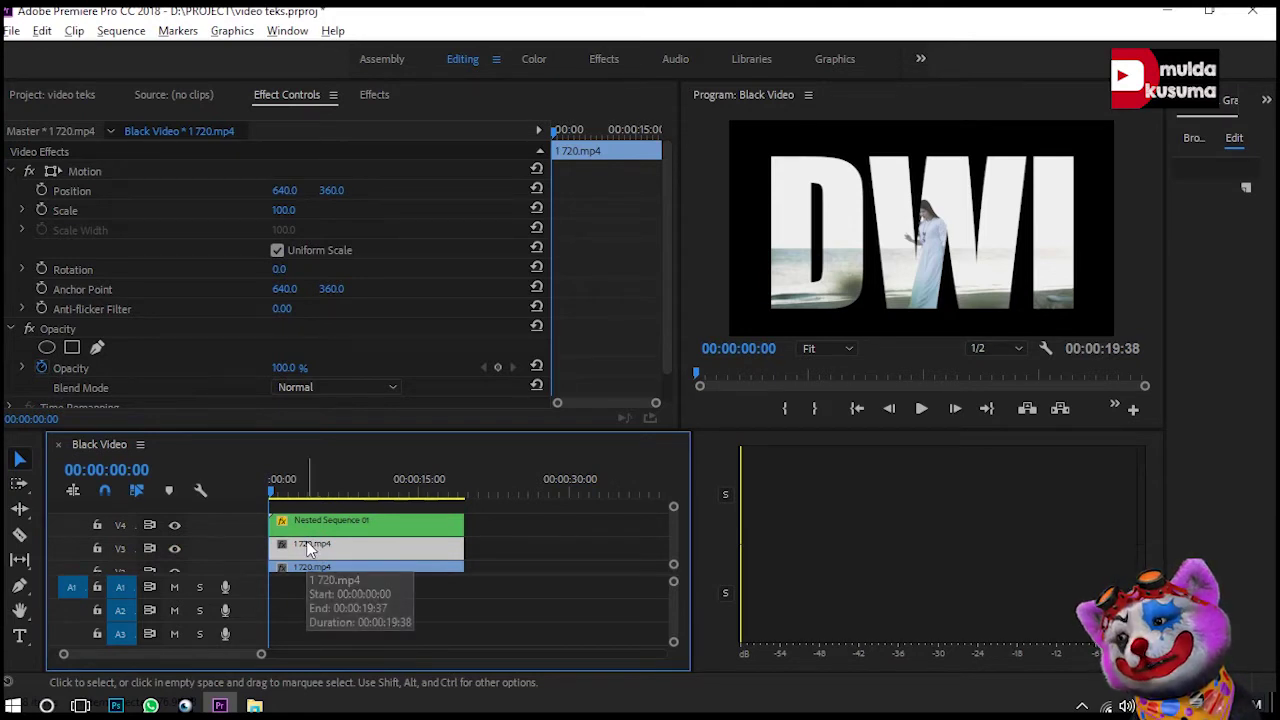
pyautogui.click(70, 212)
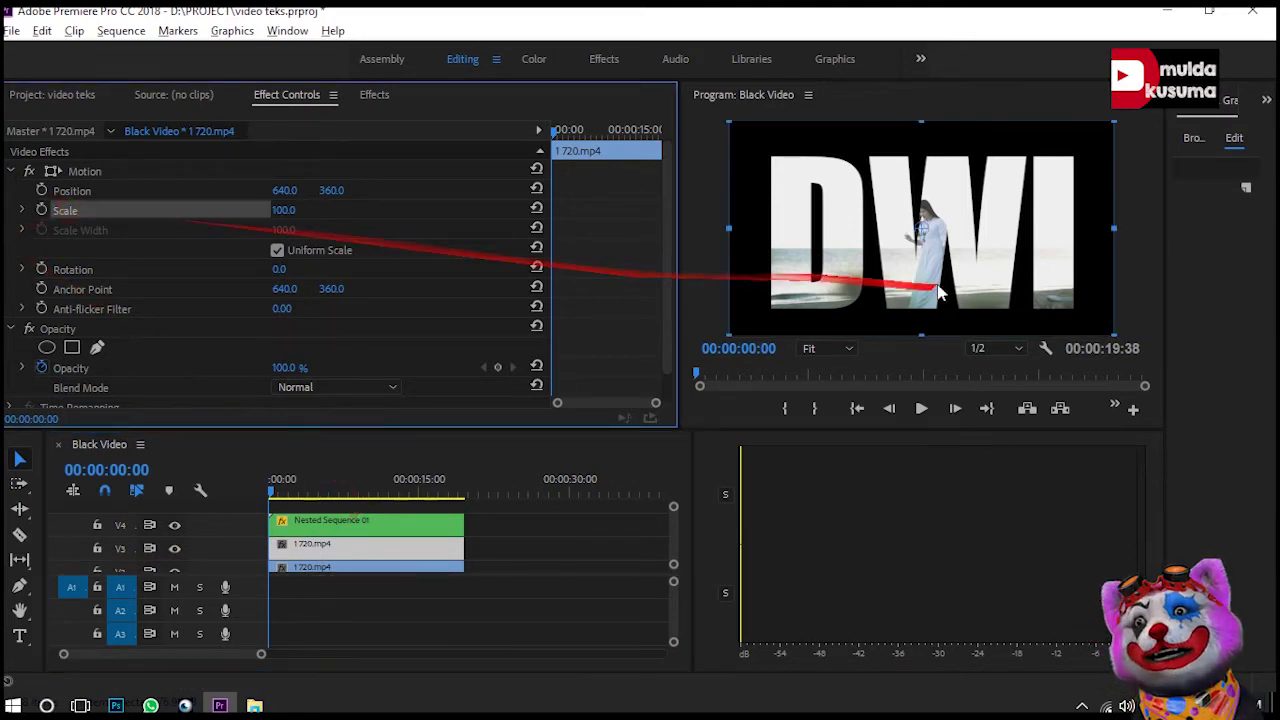
pyautogui.click(875, 285)
pyautogui.moveTo(970, 293); pyautogui.dragTo(853, 290)
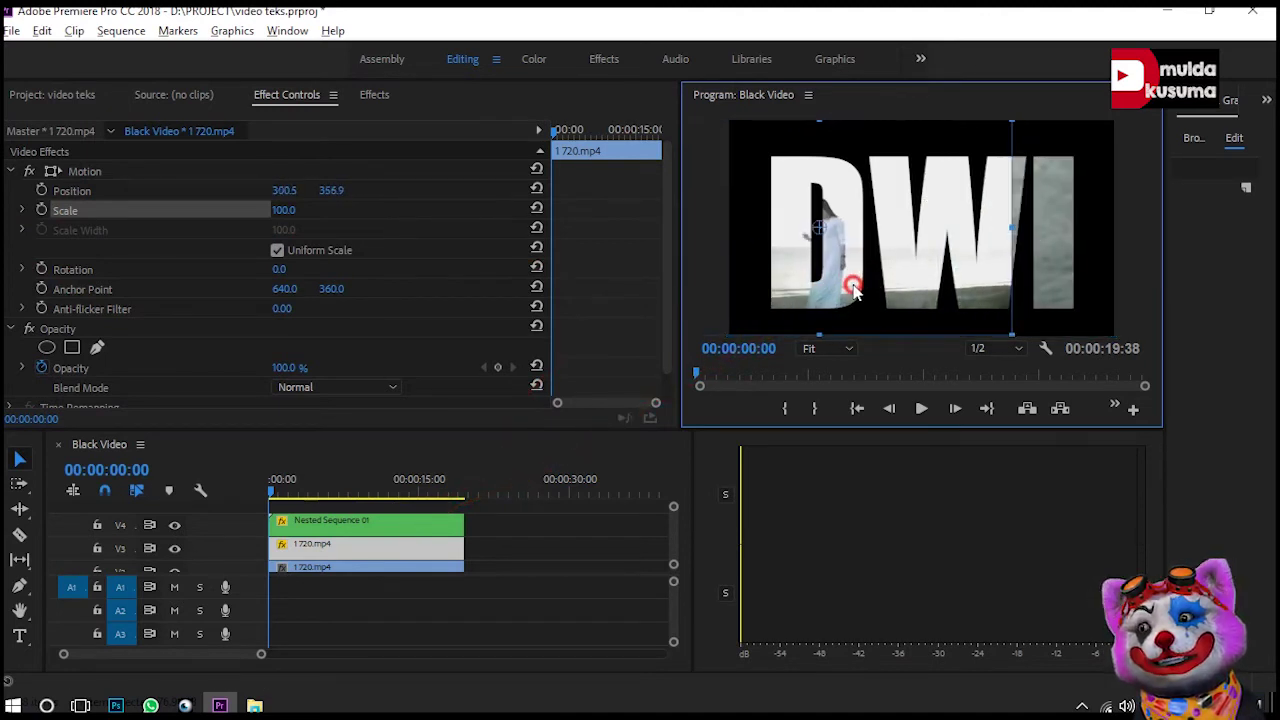
pyautogui.moveTo(274, 490)
pyautogui.mouseDown()
pyautogui.moveTo(457, 486)
pyautogui.moveTo(360, 512)
pyautogui.mouseUp()
pyautogui.moveTo(340, 512); pyautogui.dragTo(330, 512)
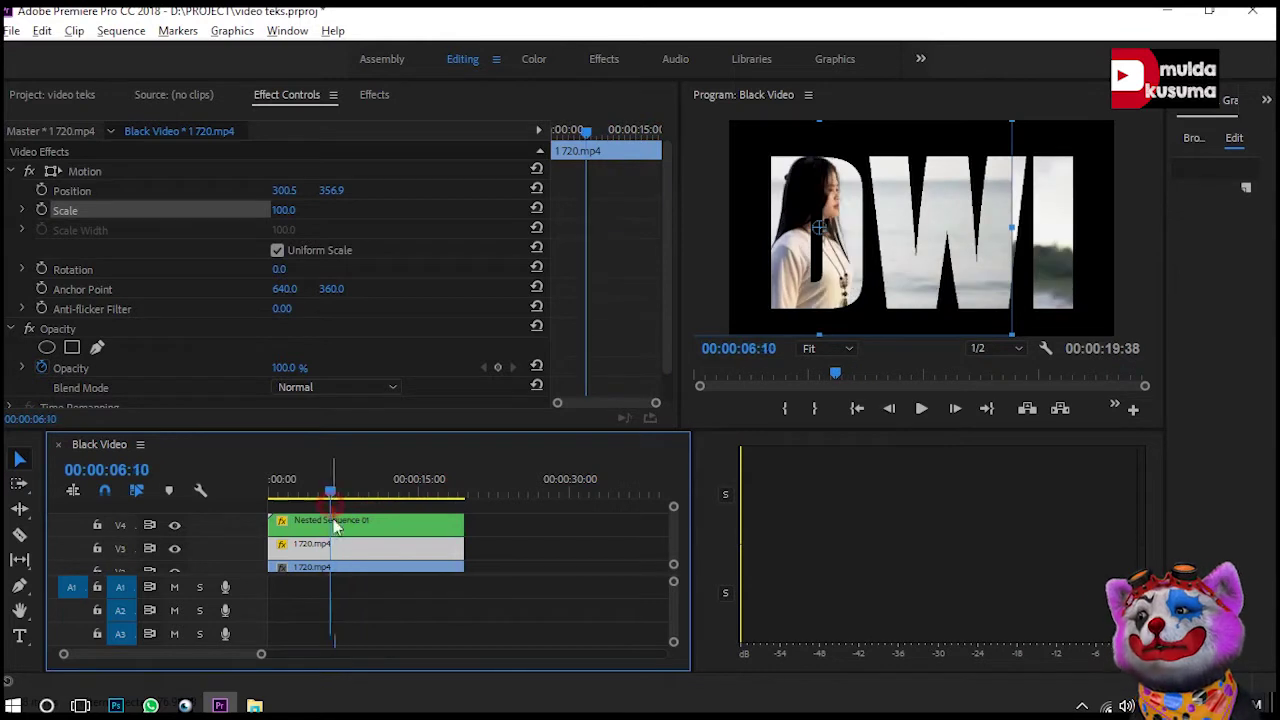
pyautogui.click(350, 553)
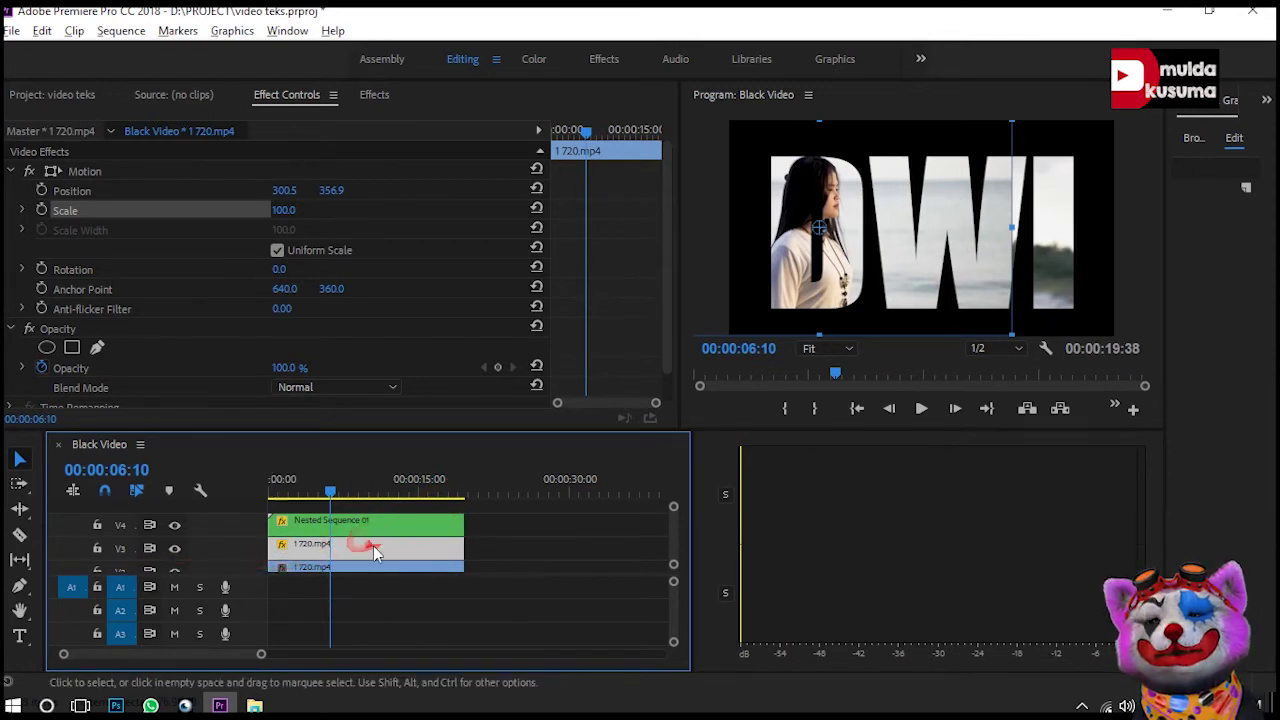
pyautogui.moveTo(372, 553); pyautogui.dragTo(522, 100)
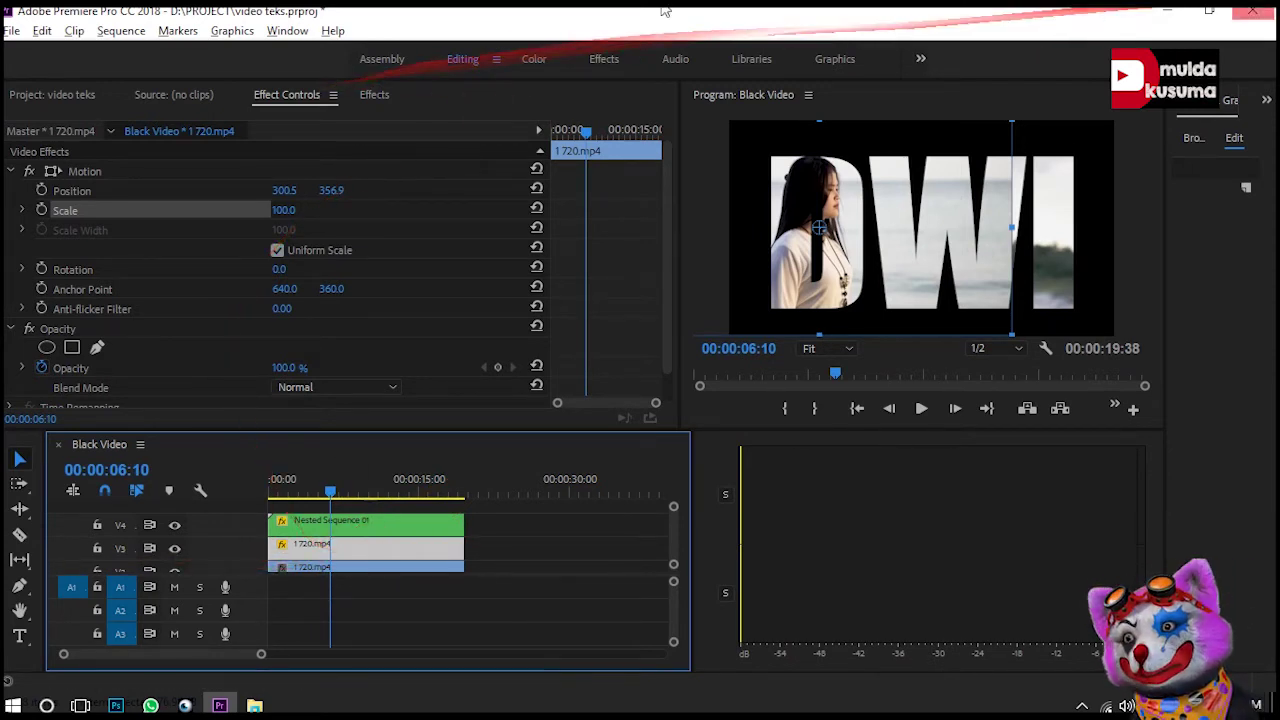
pyautogui.moveTo(358, 118)
pyautogui.mouseDown()
pyautogui.moveTo(246, 80)
pyautogui.moveTo(490, 357)
pyautogui.mouseUp()
pyautogui.scroll(-2, 475, 328)
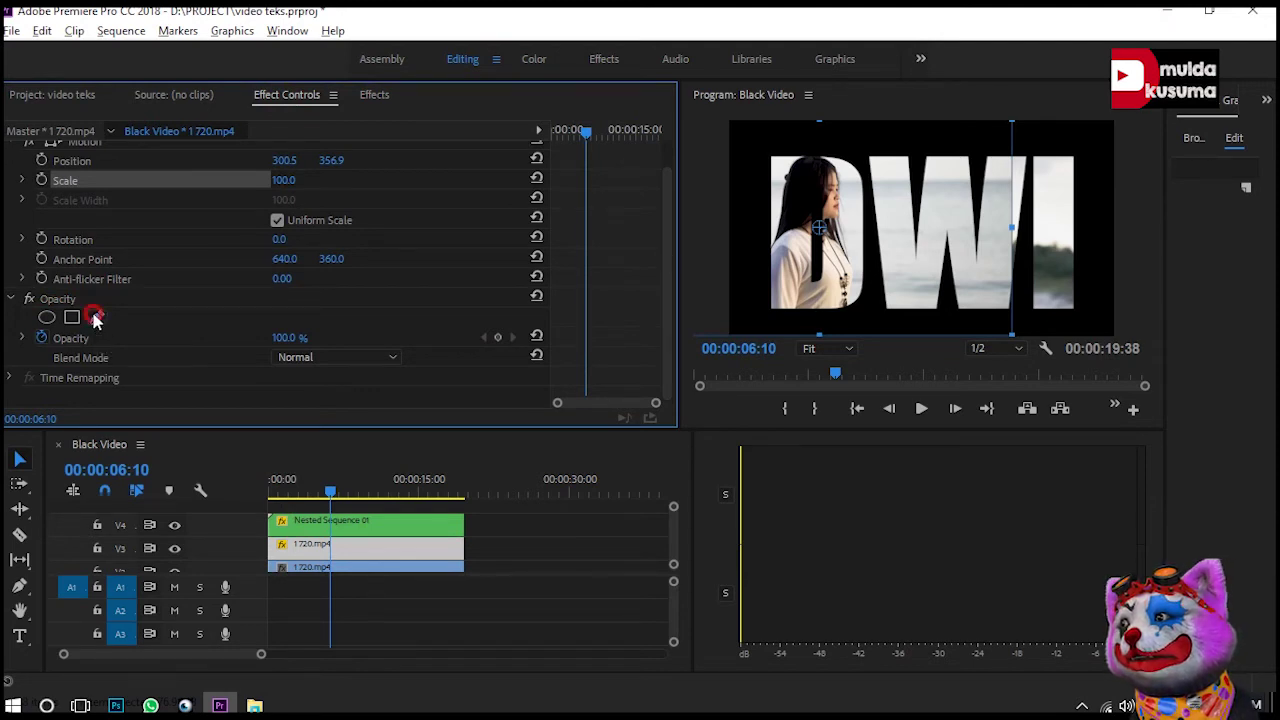
# Draw a free-draw bezier opacity mask around the letter D and scrub to check it
pyautogui.click(96, 318)
pyautogui.moveTo(132, 317); pyautogui.dragTo(752, 300)
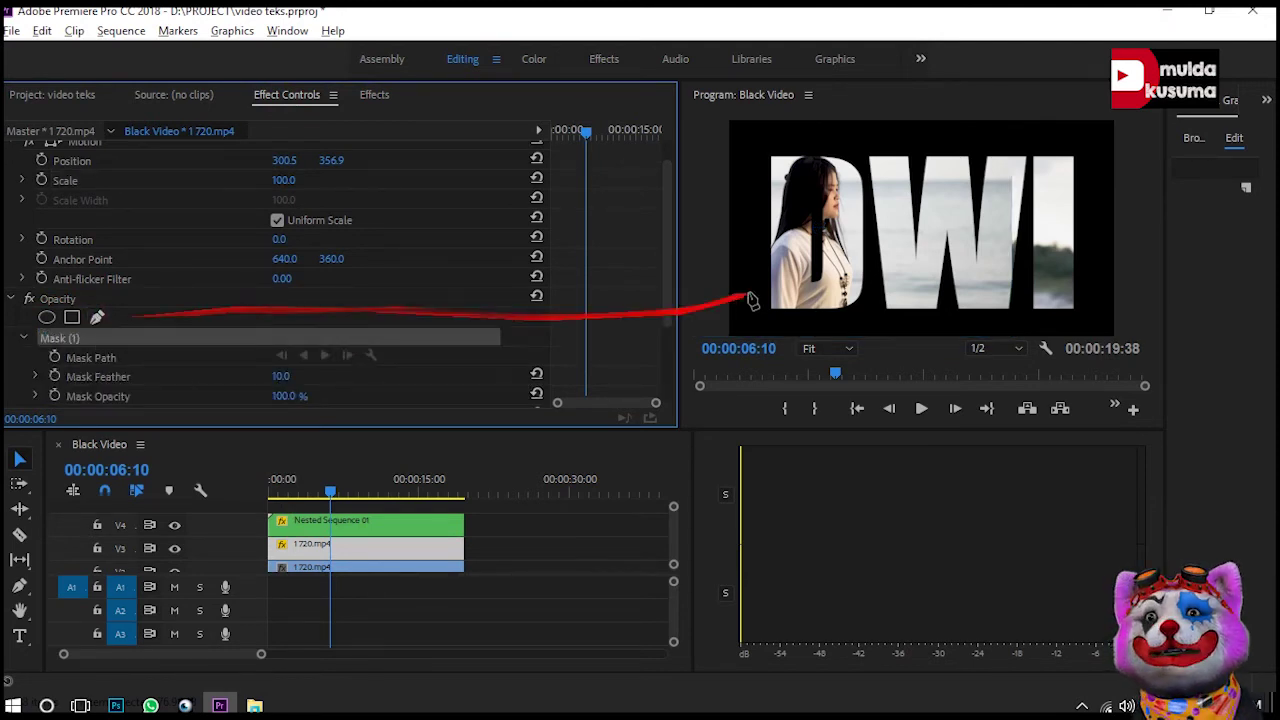
pyautogui.click(757, 135)
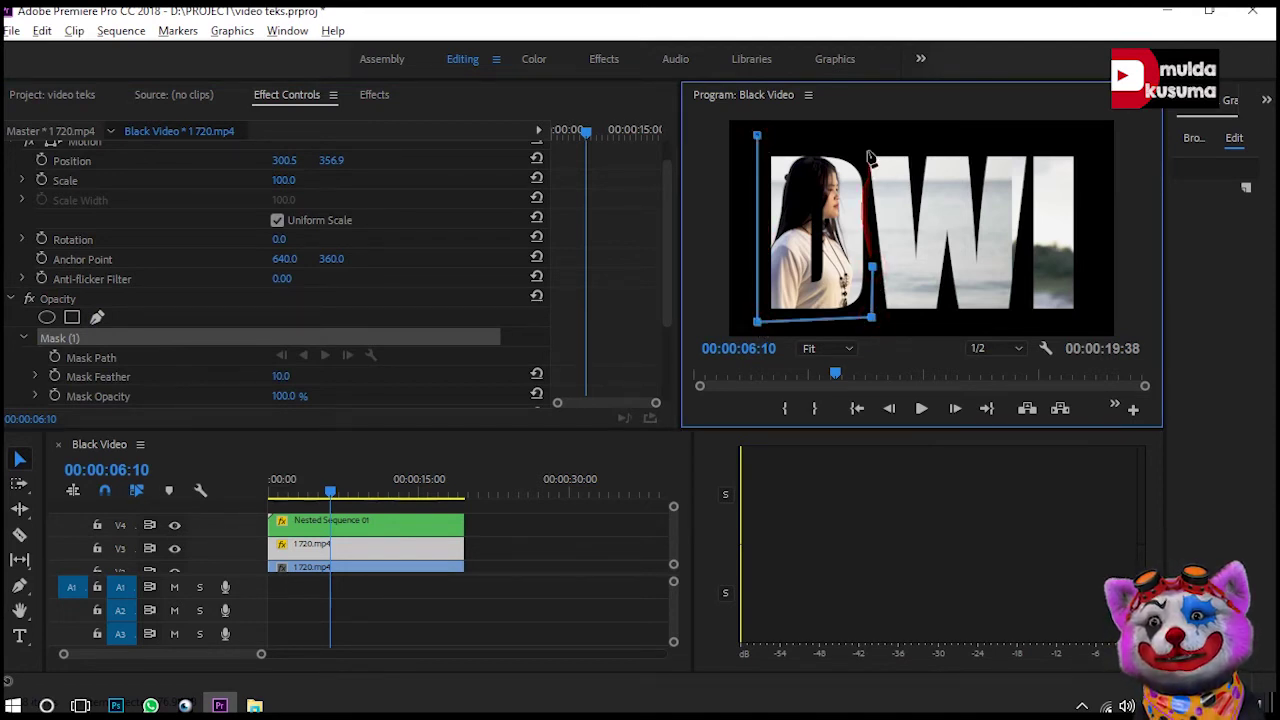
pyautogui.click(757, 136)
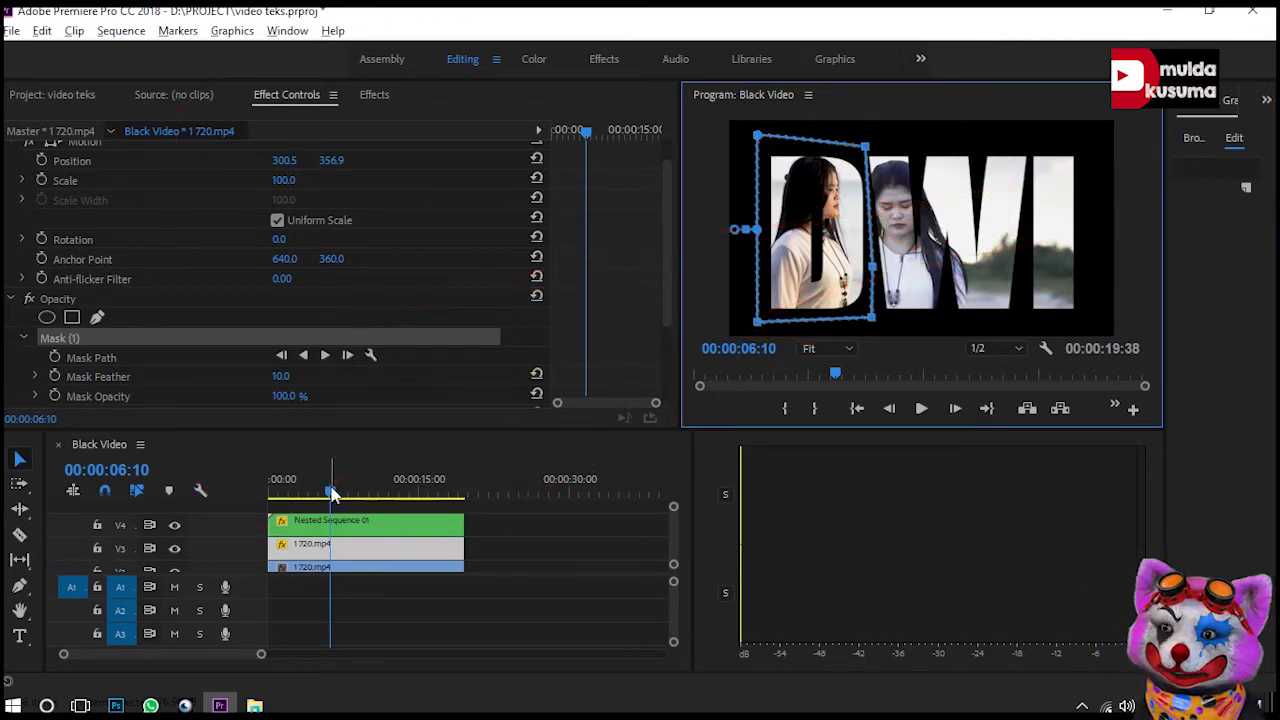
pyautogui.moveTo(333, 493); pyautogui.dragTo(437, 487)
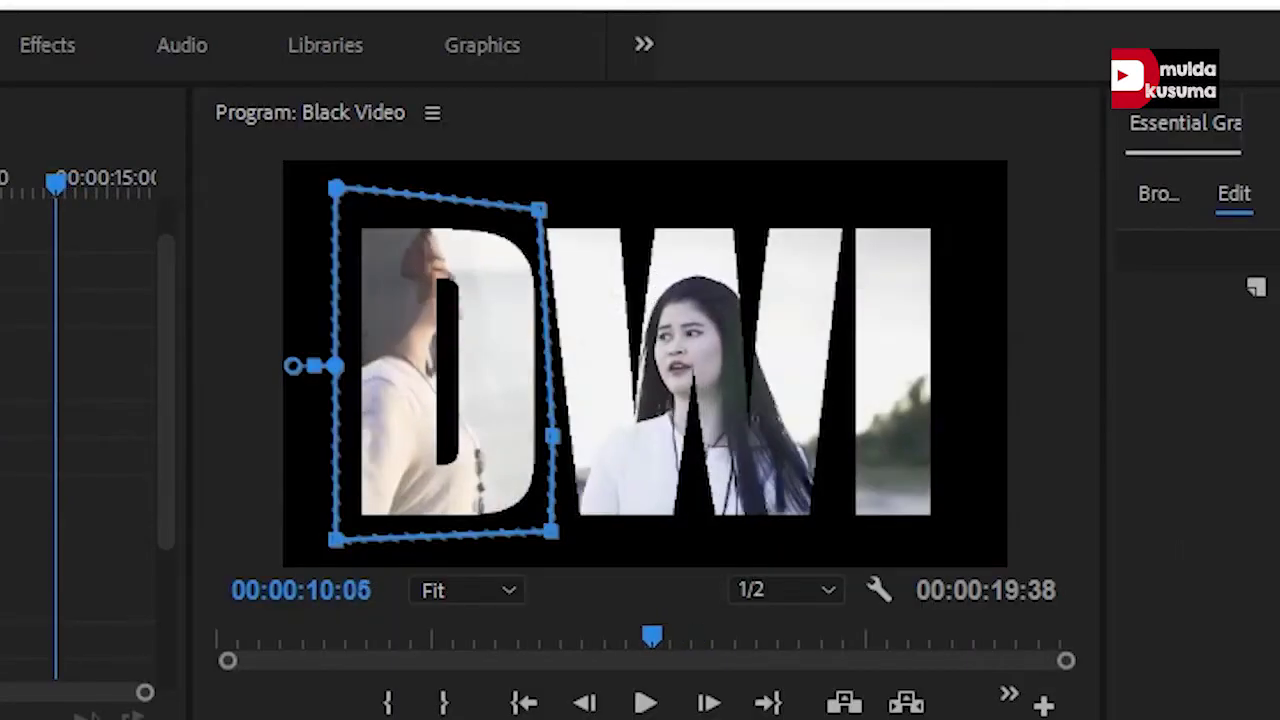
pyautogui.moveTo(437, 487); pyautogui.dragTo(357, 487)
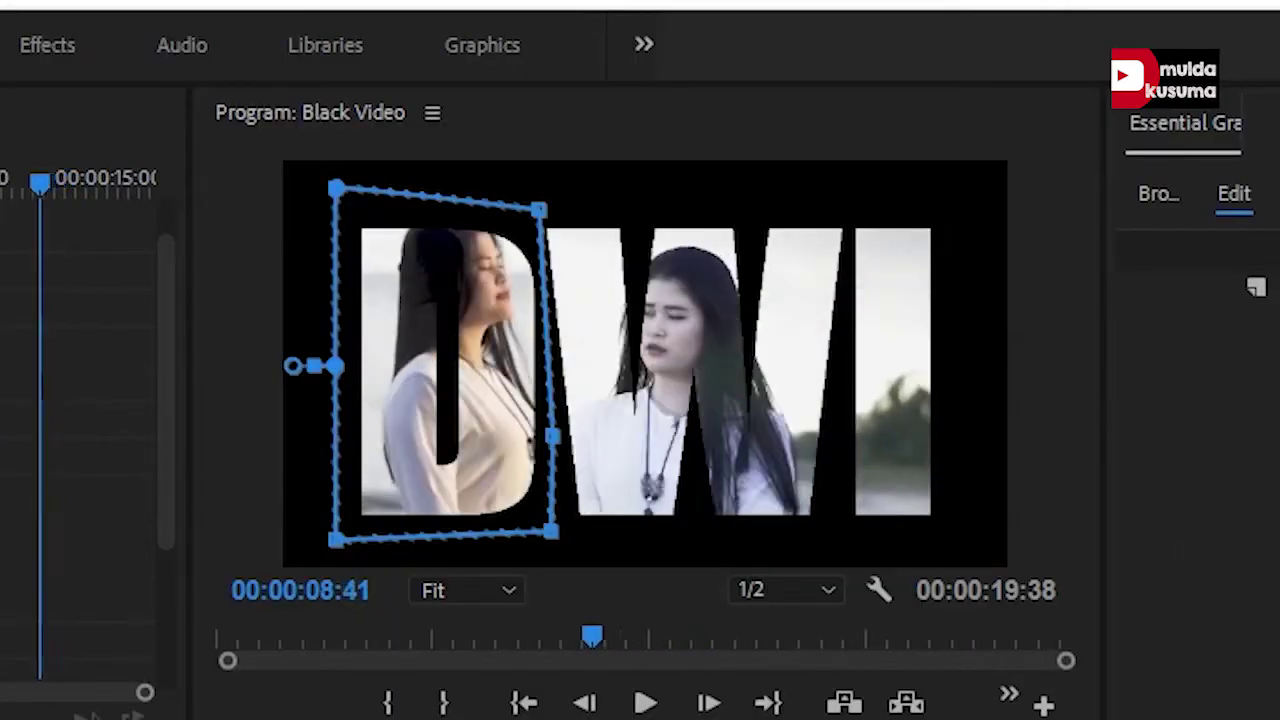
pyautogui.moveTo(40, 180); pyautogui.dragTo(0, 180)
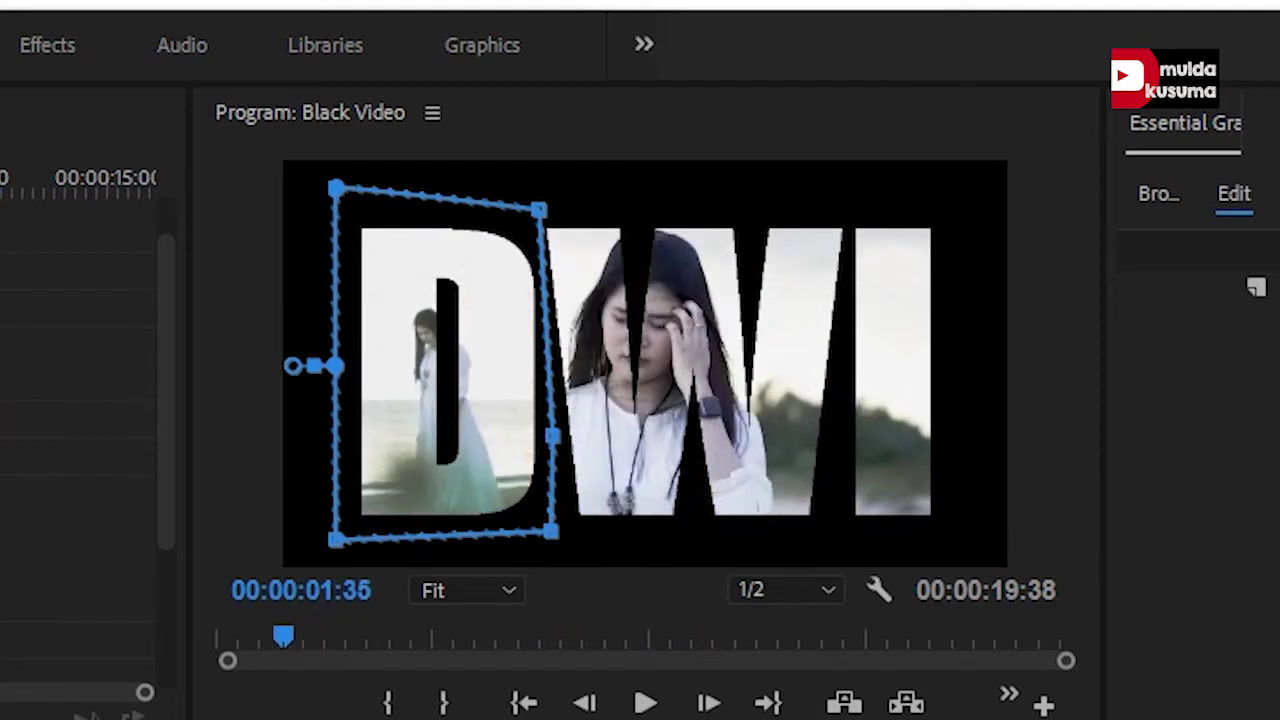
pyautogui.moveTo(283, 488); pyautogui.dragTo(297, 488)
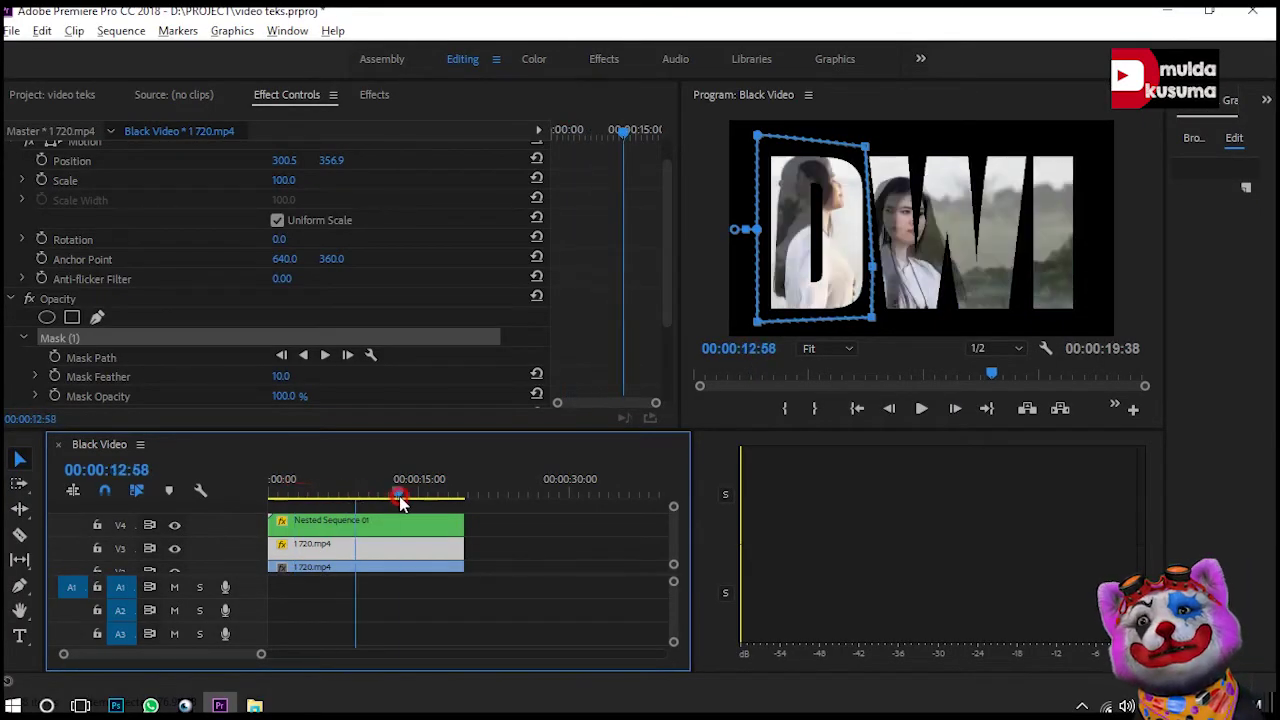
pyautogui.moveTo(297, 488)
pyautogui.mouseDown()
pyautogui.moveTo(353, 488)
pyautogui.moveTo(277, 505)
pyautogui.mouseUp()
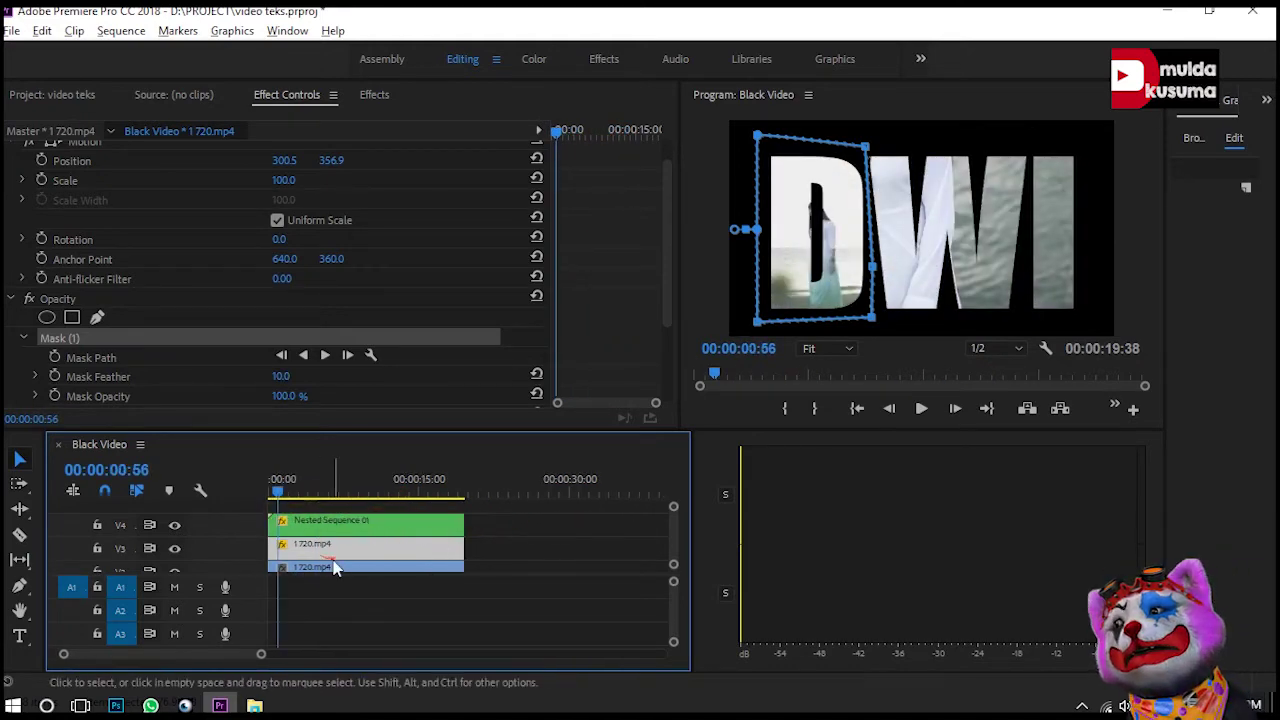
# Move the V2 beach clip to position 795.7, 325.7 so the woman sits inside the W
pyautogui.click(397, 550)
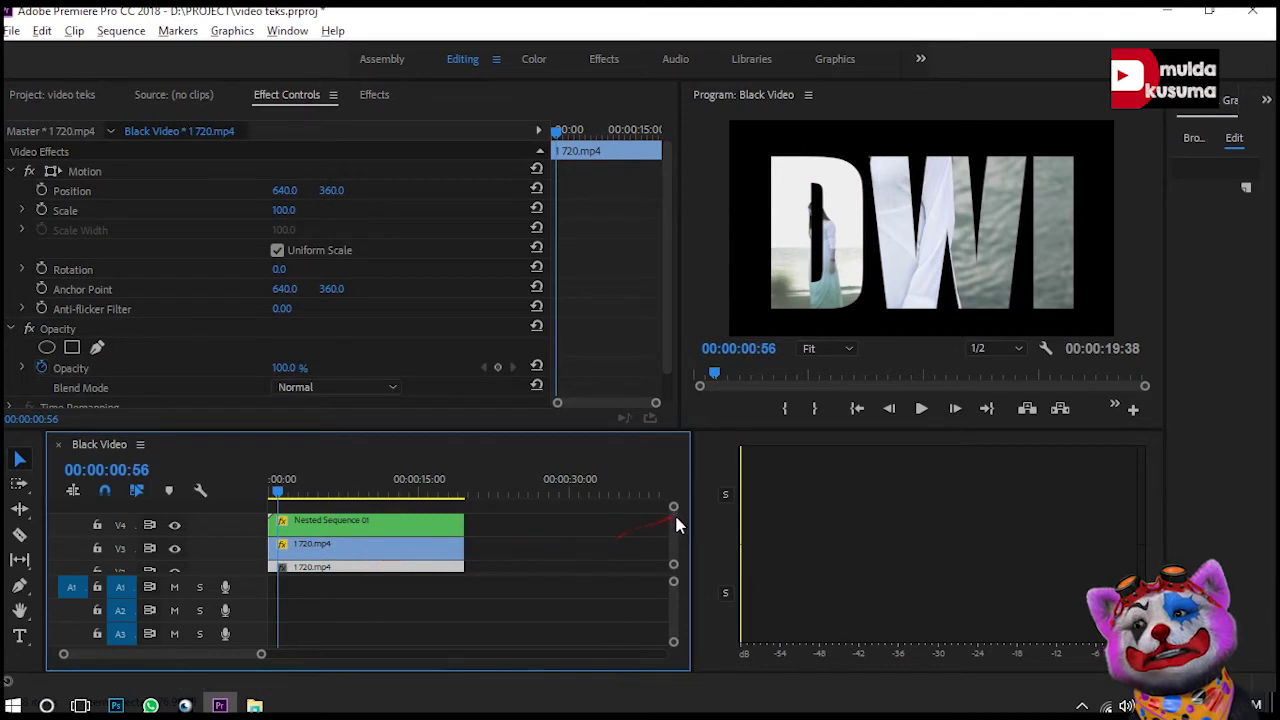
pyautogui.scroll(-2, 676, 525)
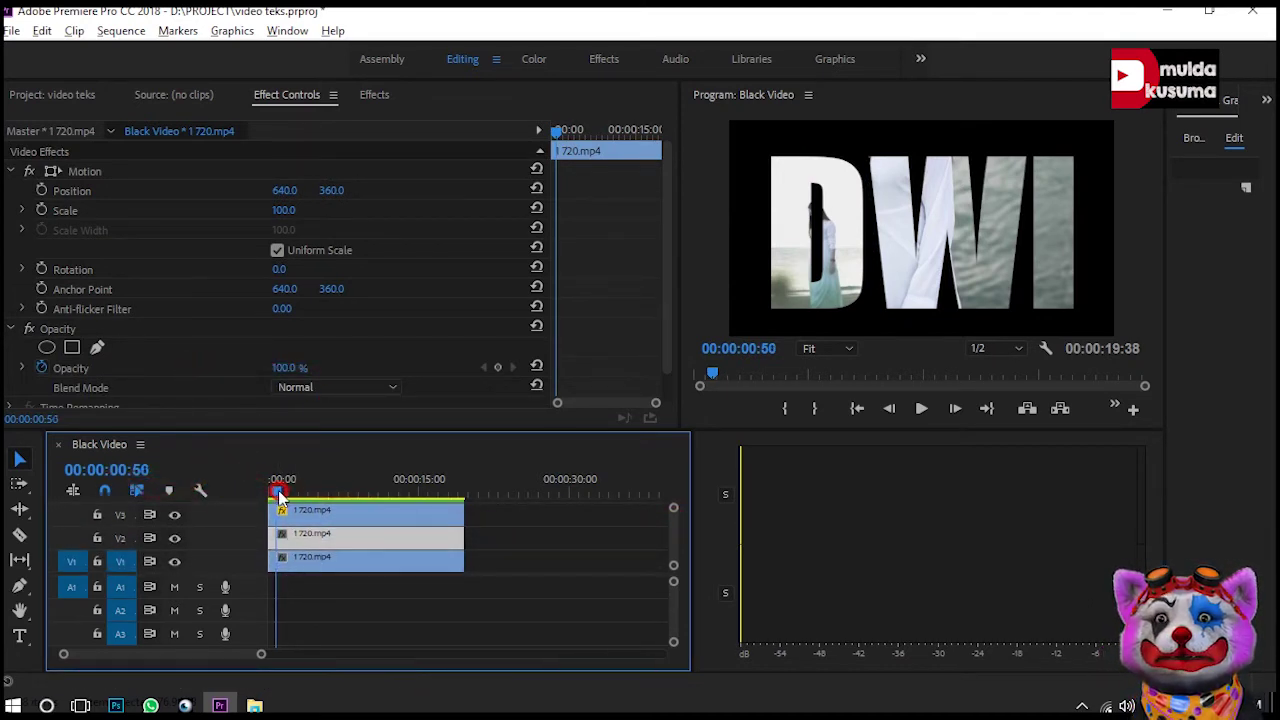
pyautogui.moveTo(280, 496)
pyautogui.mouseDown()
pyautogui.moveTo(374, 493)
pyautogui.moveTo(292, 513)
pyautogui.moveTo(449, 517)
pyautogui.moveTo(374, 526)
pyautogui.moveTo(475, 523)
pyautogui.moveTo(392, 530)
pyautogui.mouseUp()
pyautogui.click(84, 214)
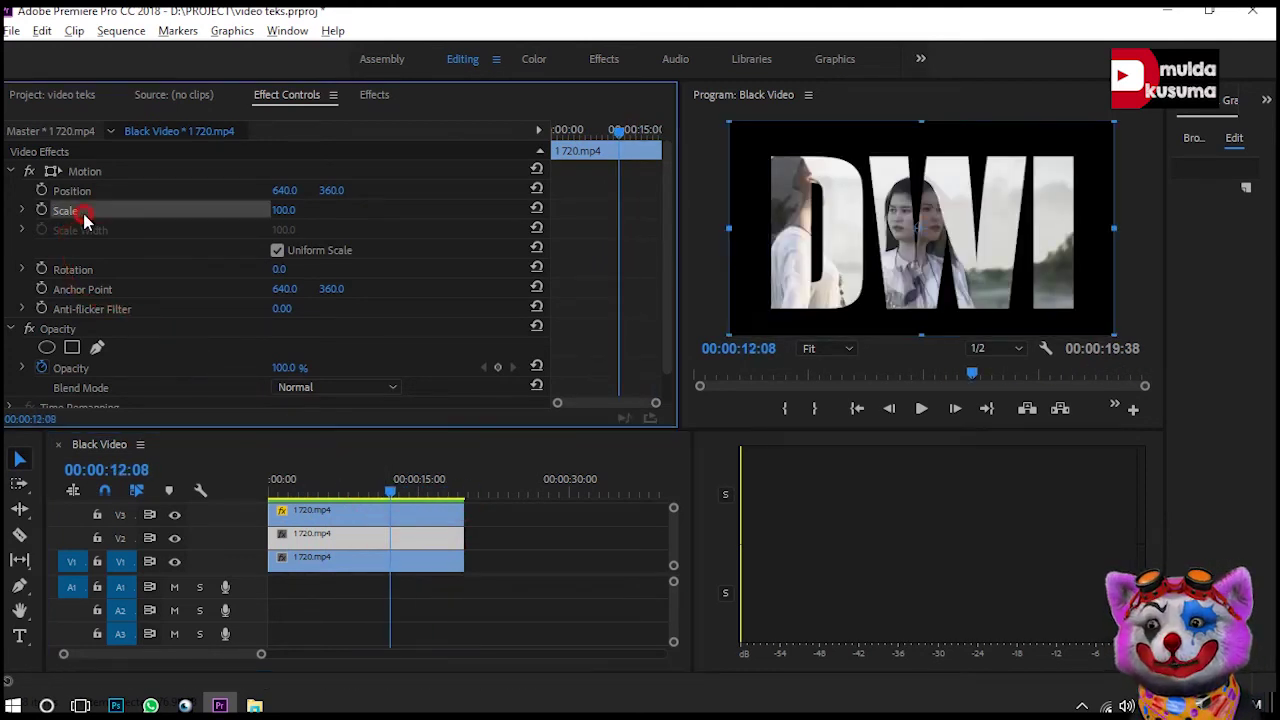
pyautogui.click(913, 266)
pyautogui.moveTo(945, 272); pyautogui.dragTo(957, 275)
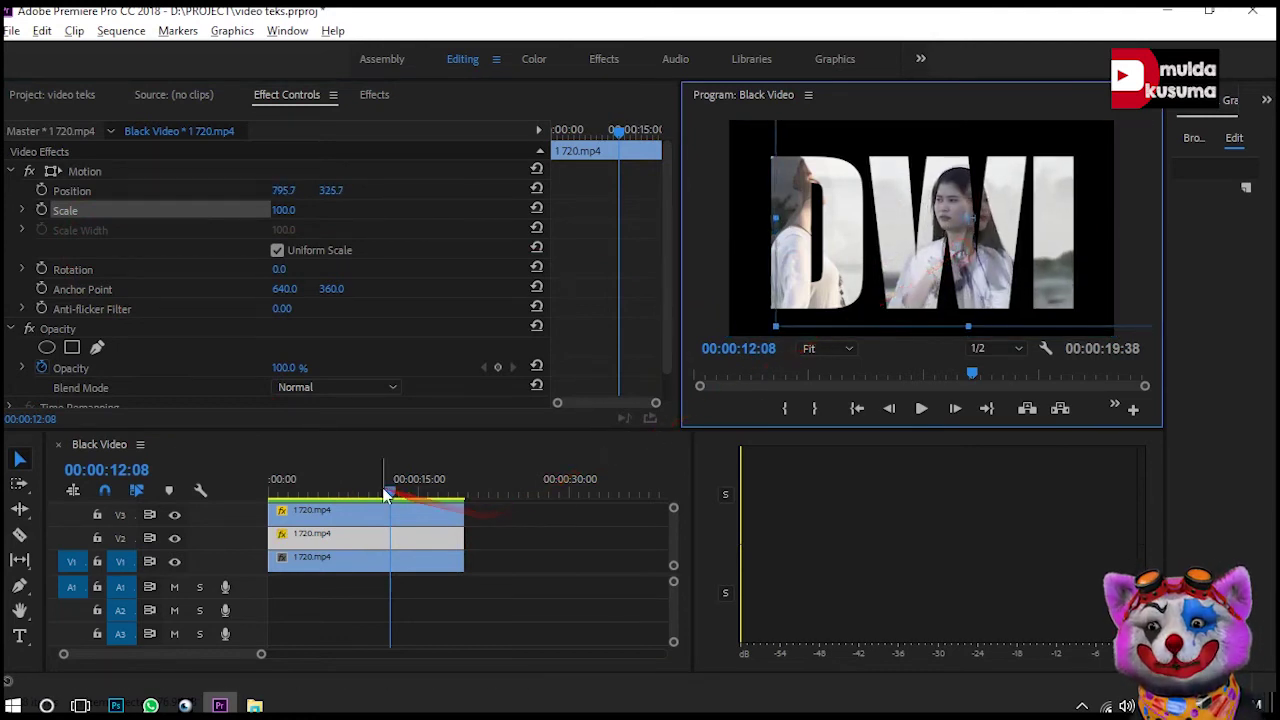
pyautogui.moveTo(376, 490)
pyautogui.mouseDown()
pyautogui.moveTo(248, 512)
pyautogui.moveTo(472, 518)
pyautogui.moveTo(390, 525)
pyautogui.mouseUp()
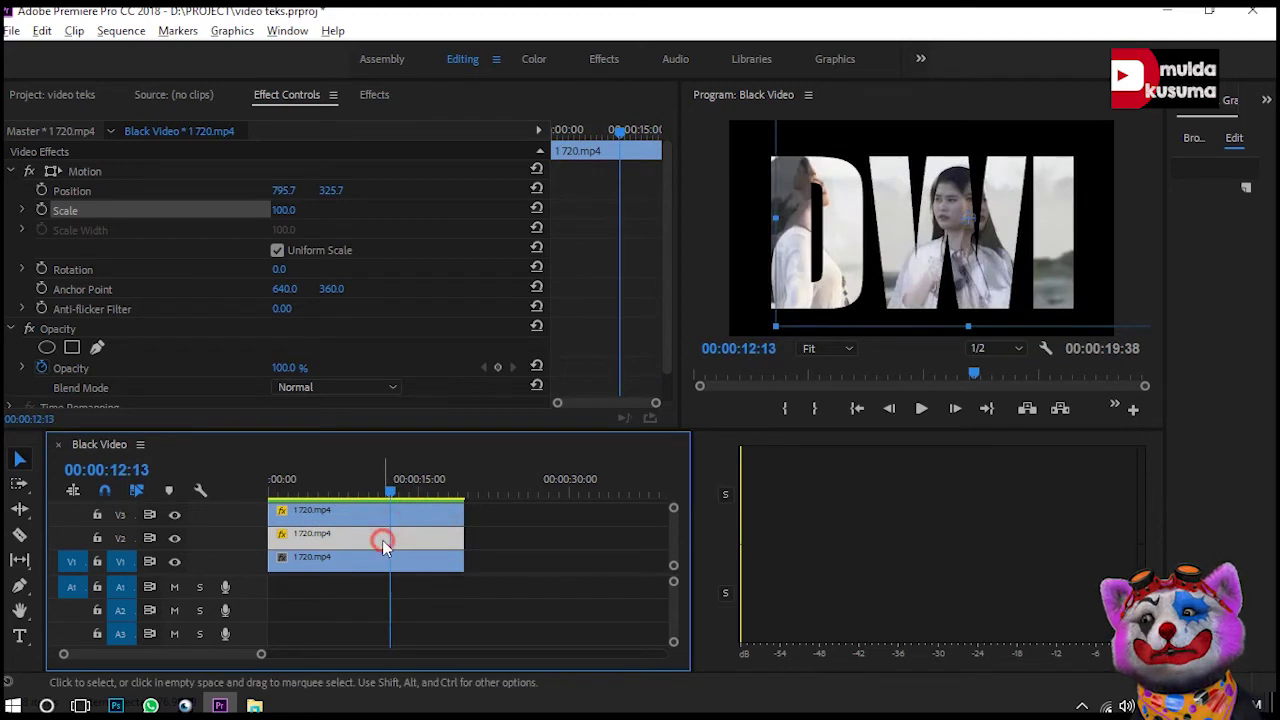
# Draw a bezier opacity mask around the W on the V2 clip and scrub to verify it
pyautogui.click(97, 348)
pyautogui.click(857, 147)
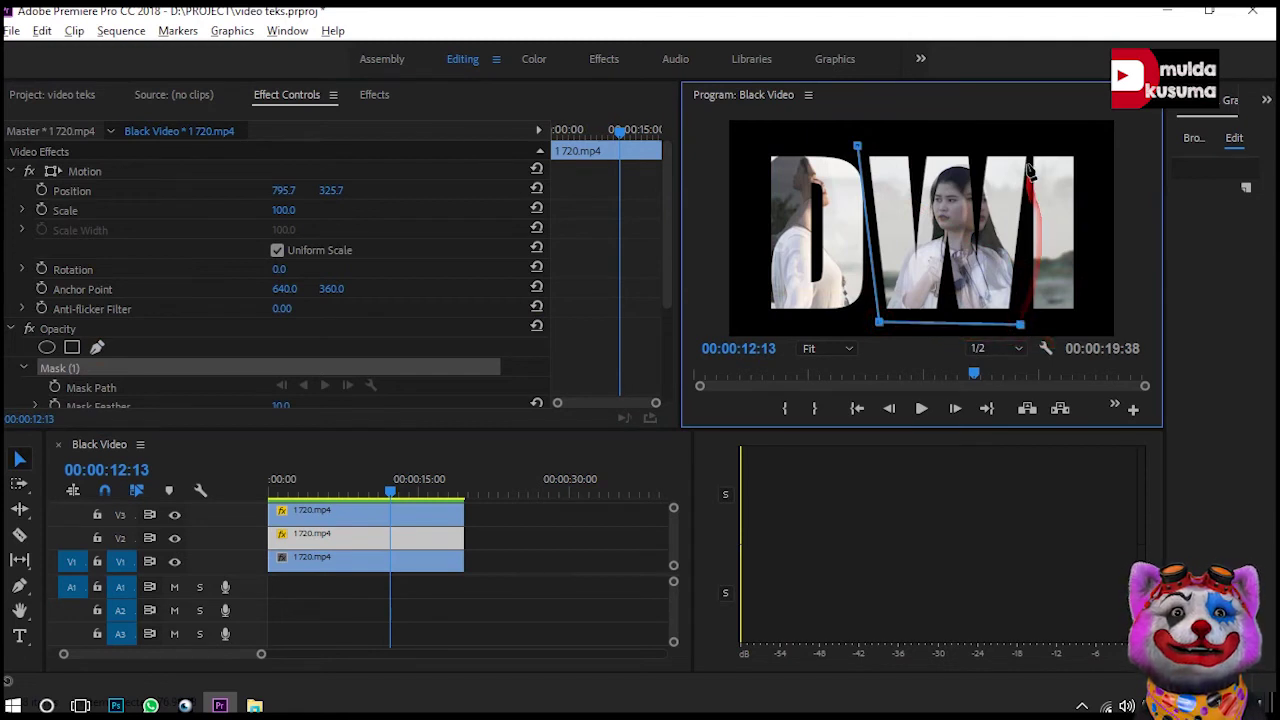
pyautogui.click(858, 147)
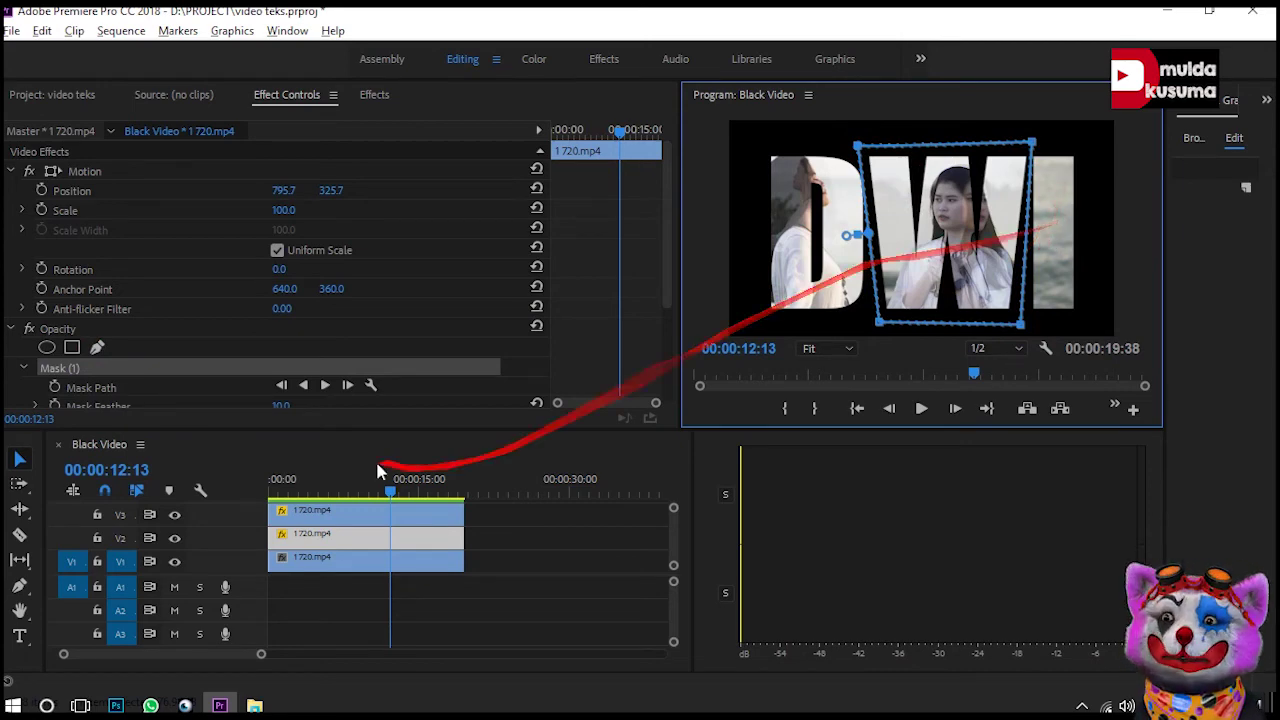
pyautogui.click(395, 490)
pyautogui.moveTo(395, 490)
pyautogui.mouseDown()
pyautogui.moveTo(308, 492)
pyautogui.moveTo(323, 495)
pyautogui.mouseUp()
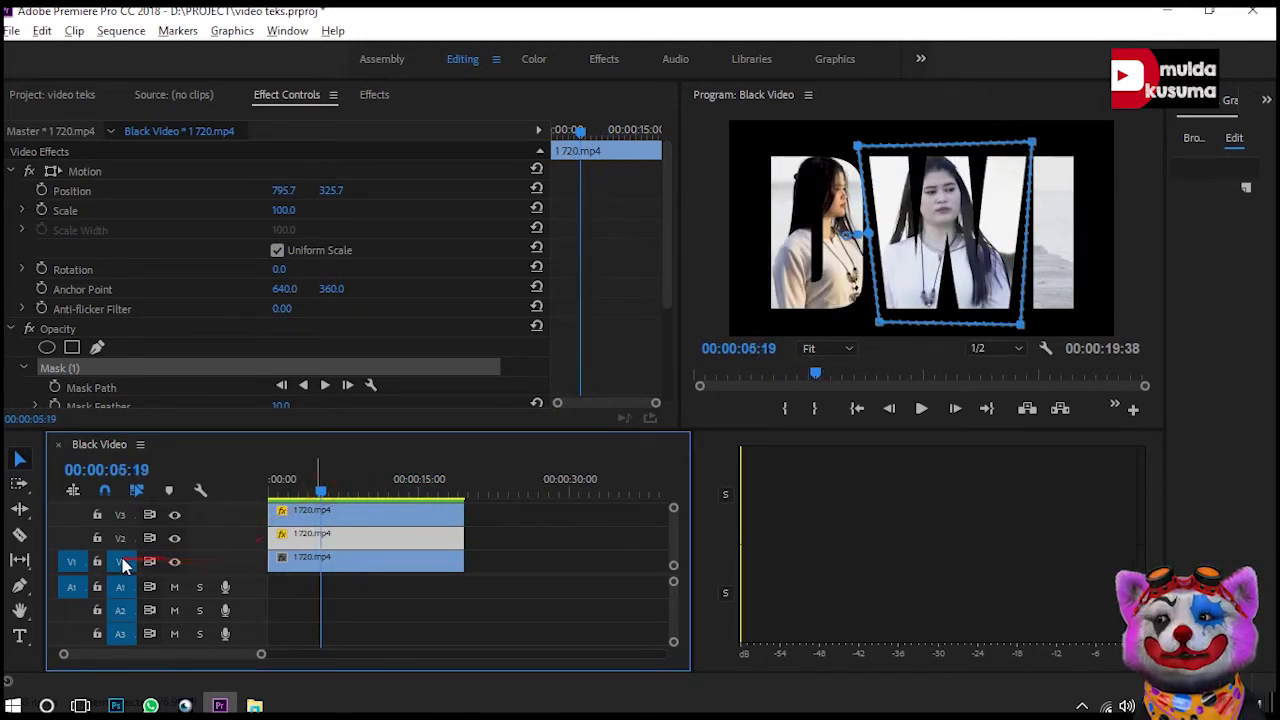
pyautogui.click(352, 540)
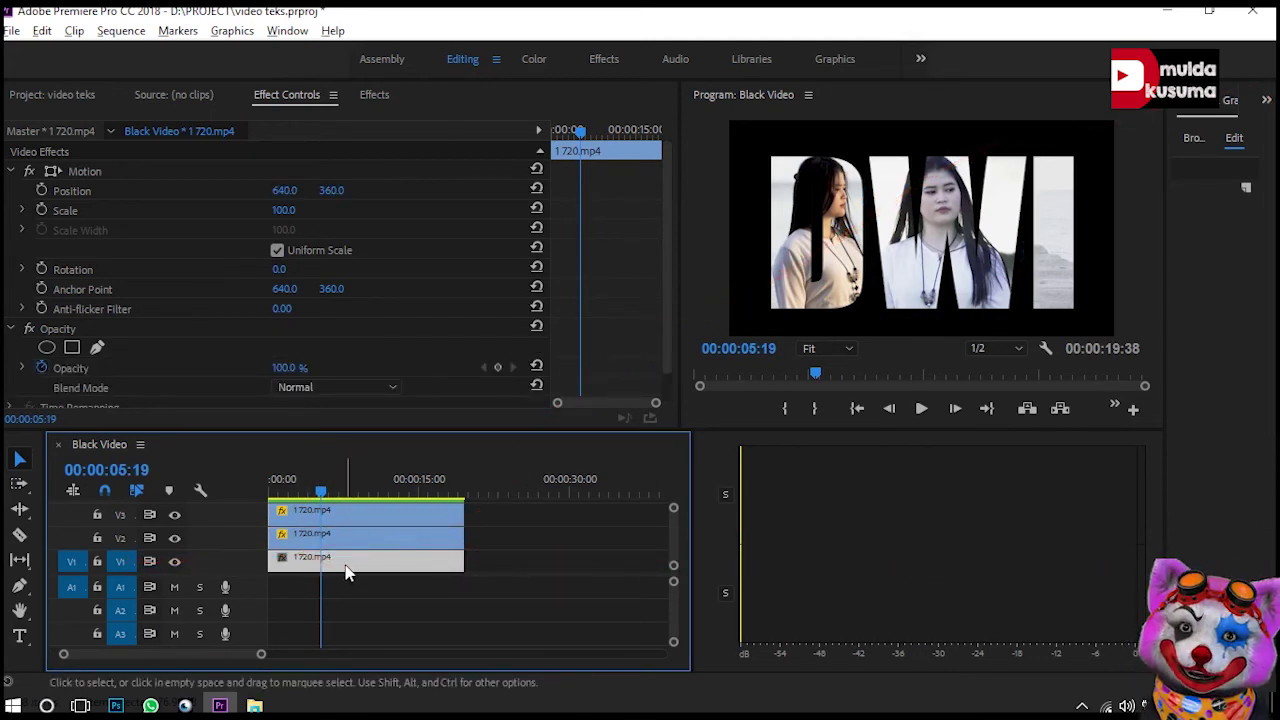
# Drag the V1 beach clip right to position 926.5, 381.8 so a woman fills the I
pyautogui.click(63, 211)
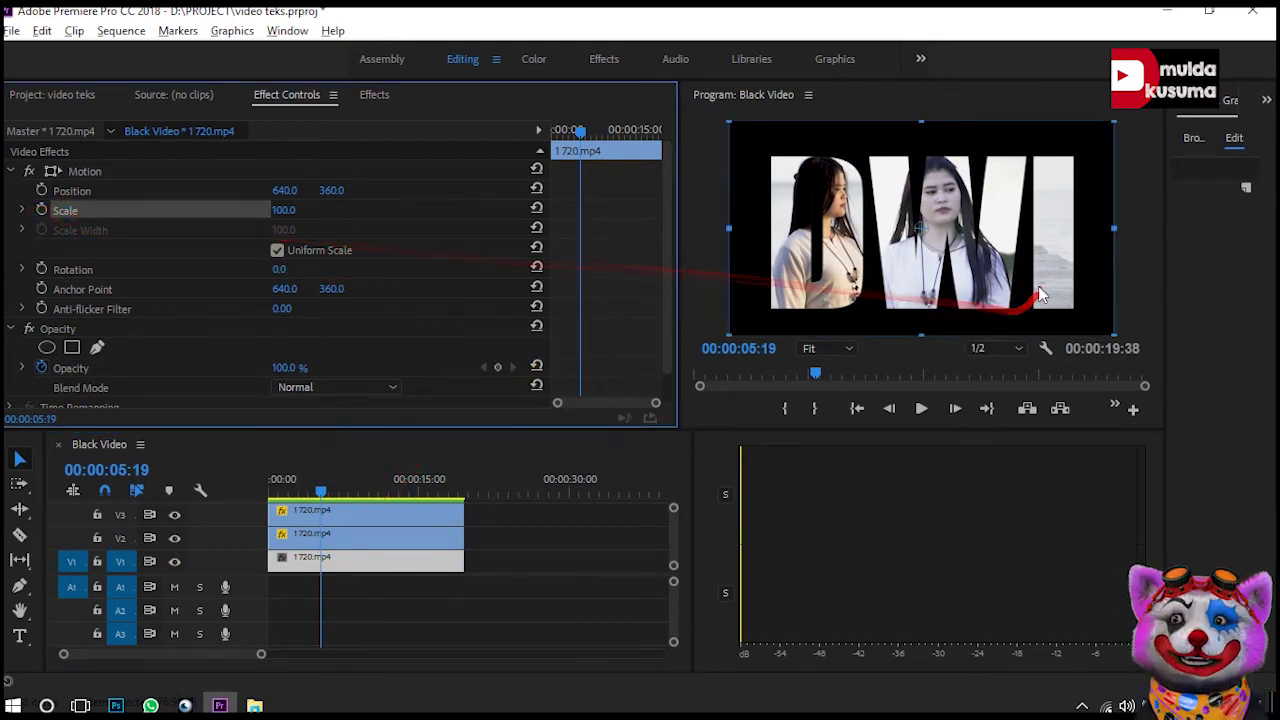
pyautogui.moveTo(1038, 286); pyautogui.dragTo(1108, 283)
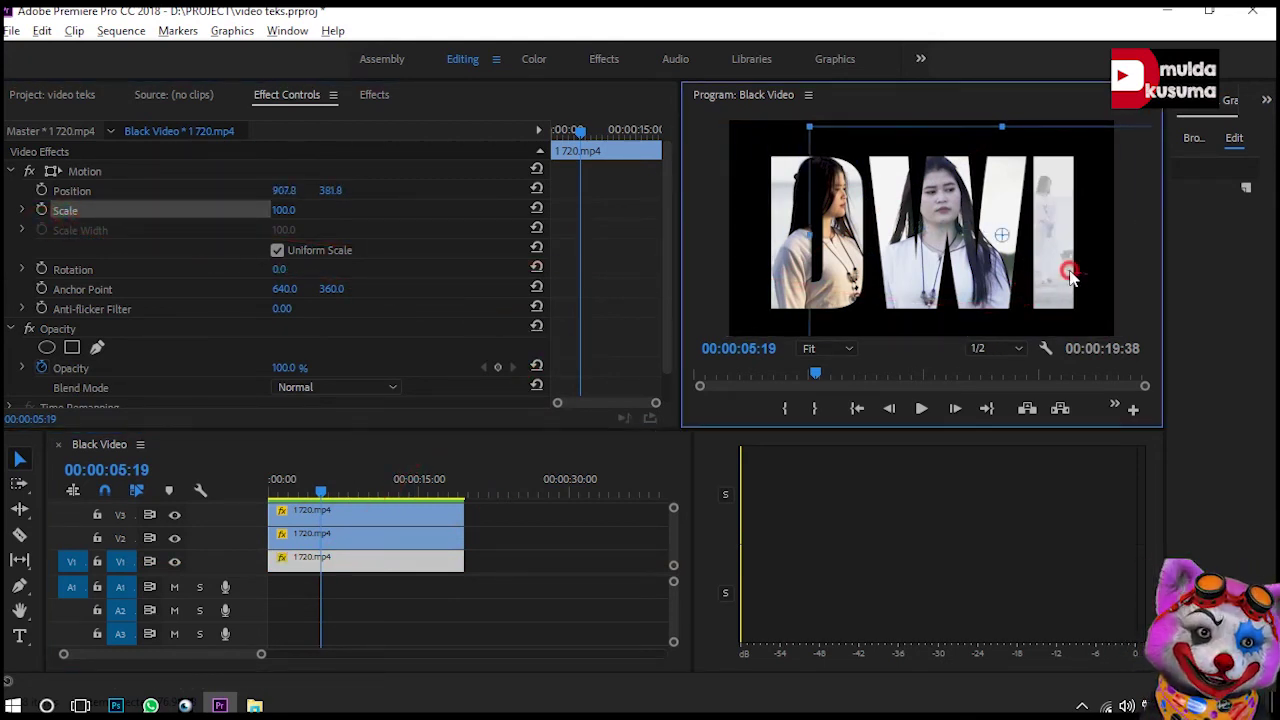
pyautogui.moveTo(323, 493)
pyautogui.mouseDown()
pyautogui.moveTo(256, 507)
pyautogui.moveTo(455, 485)
pyautogui.moveTo(383, 505)
pyautogui.moveTo(251, 488)
pyautogui.mouseUp()
pyautogui.click(493, 508)
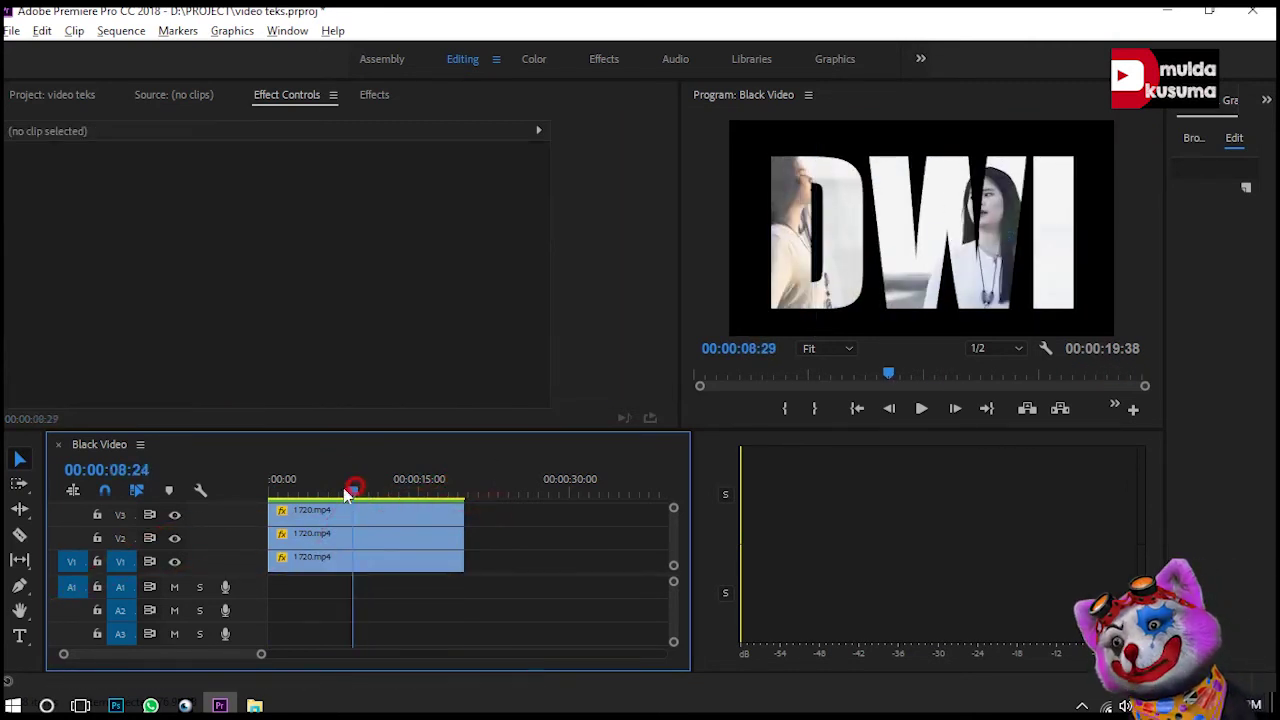
pyautogui.press('space')
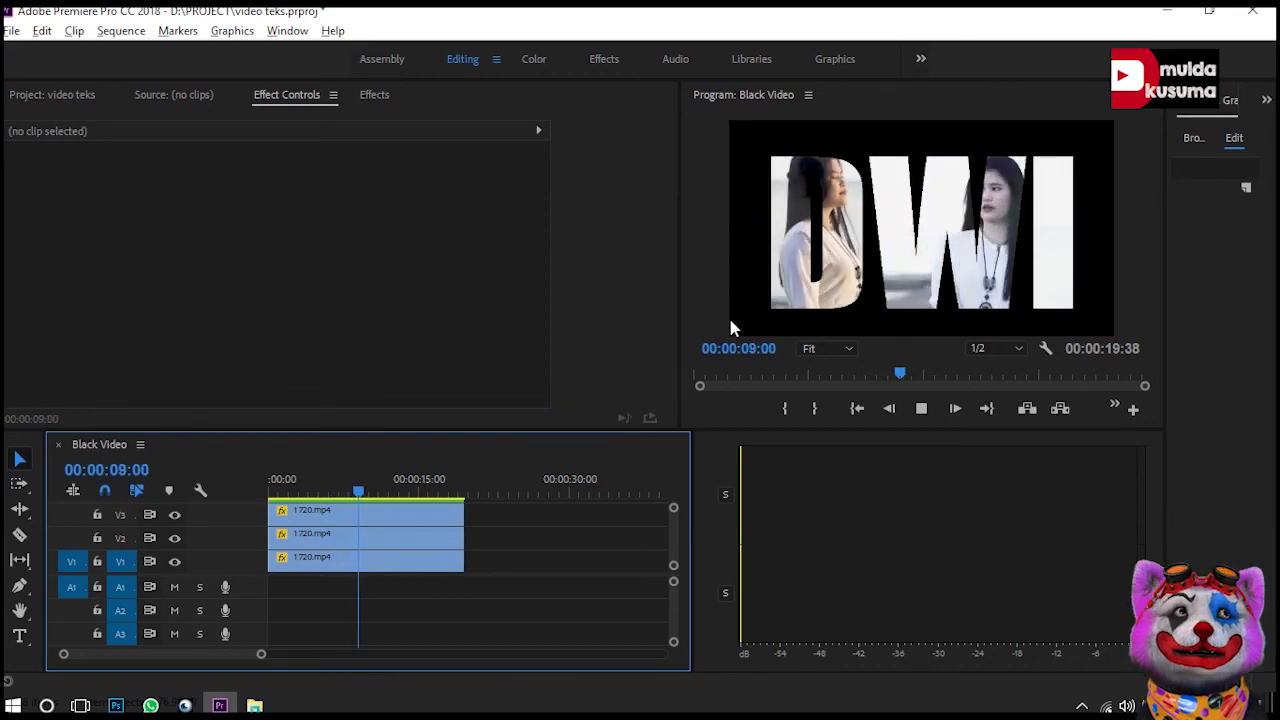
pyautogui.press('space')
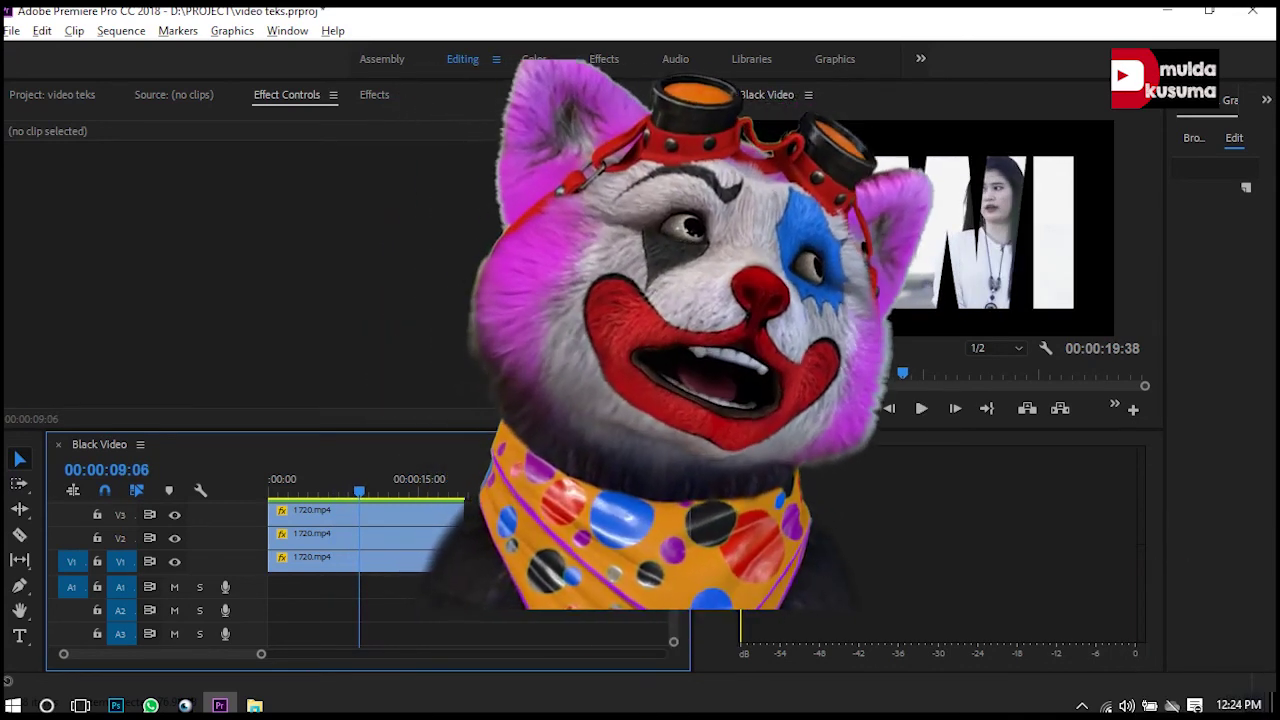